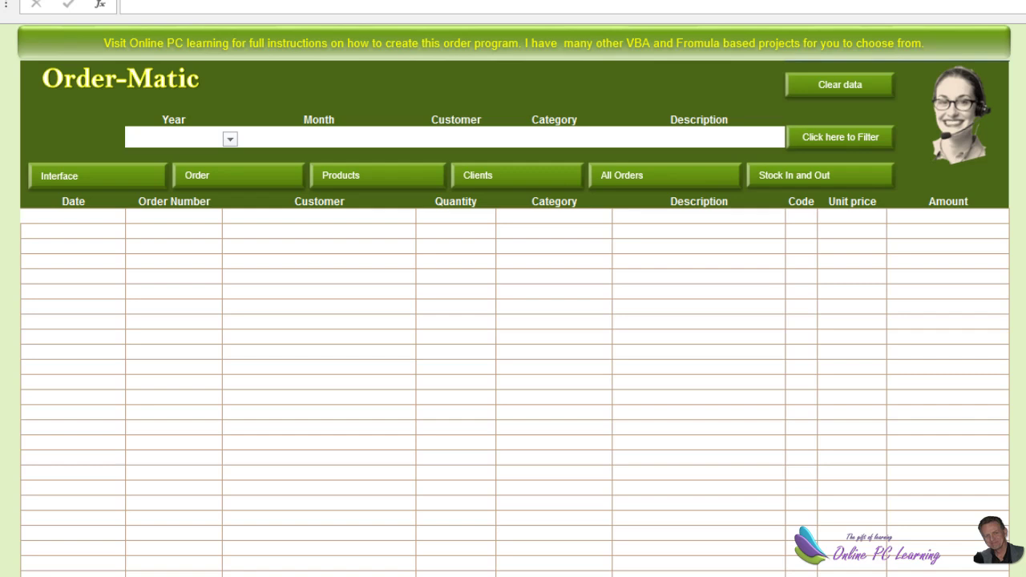
- Filter the order records by the year 2014
left_click(199, 138)
left_click(230, 141)
left_click(210, 165)
left_click(845, 138)
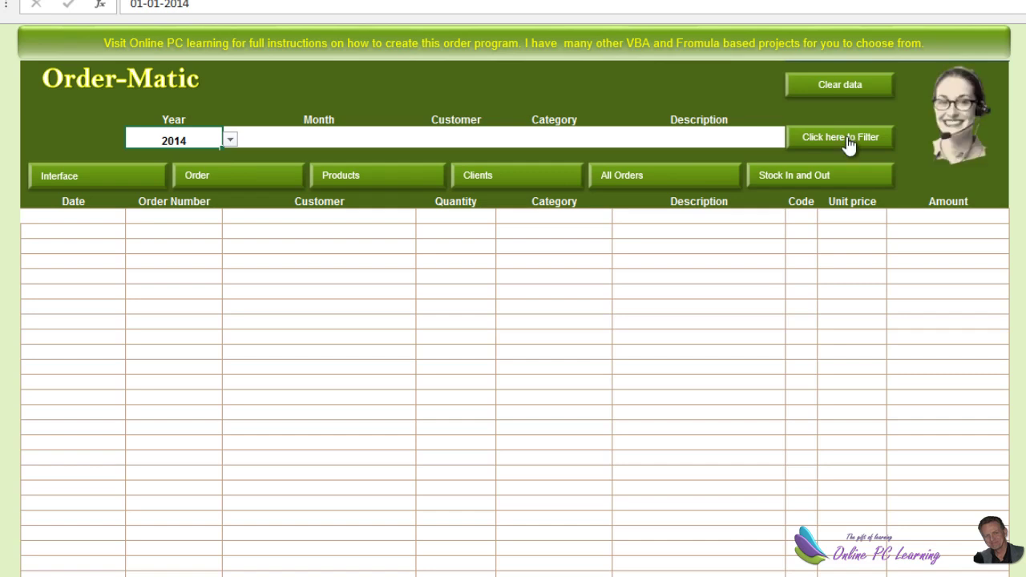
- Set the year criterion to 2013 and run the order filter
left_click(231, 141)
left_click(206, 166)
left_click(230, 141)
left_click(206, 151)
left_click(833, 138)
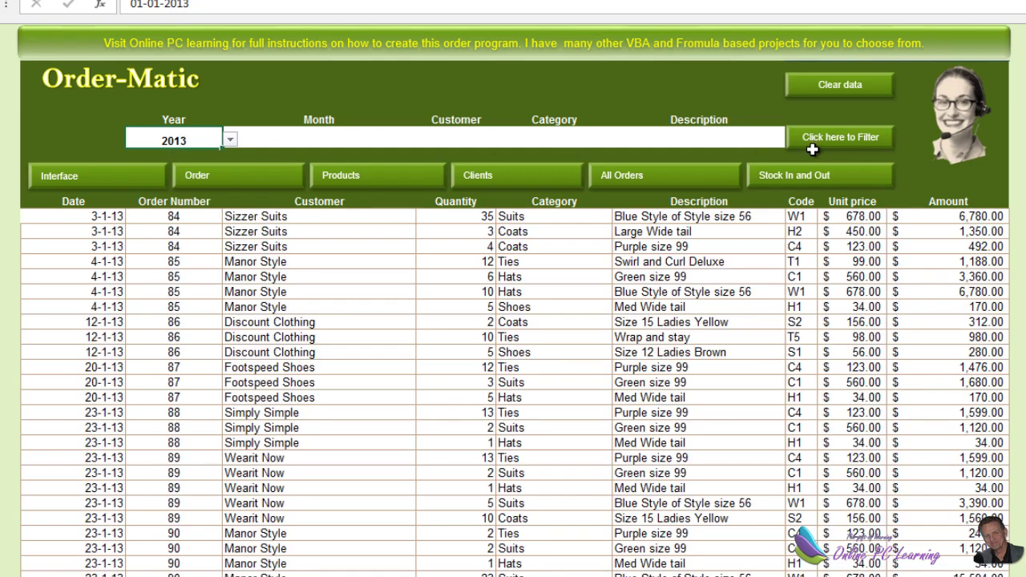
- Narrow the filtered orders to the month of February
left_click(332, 140)
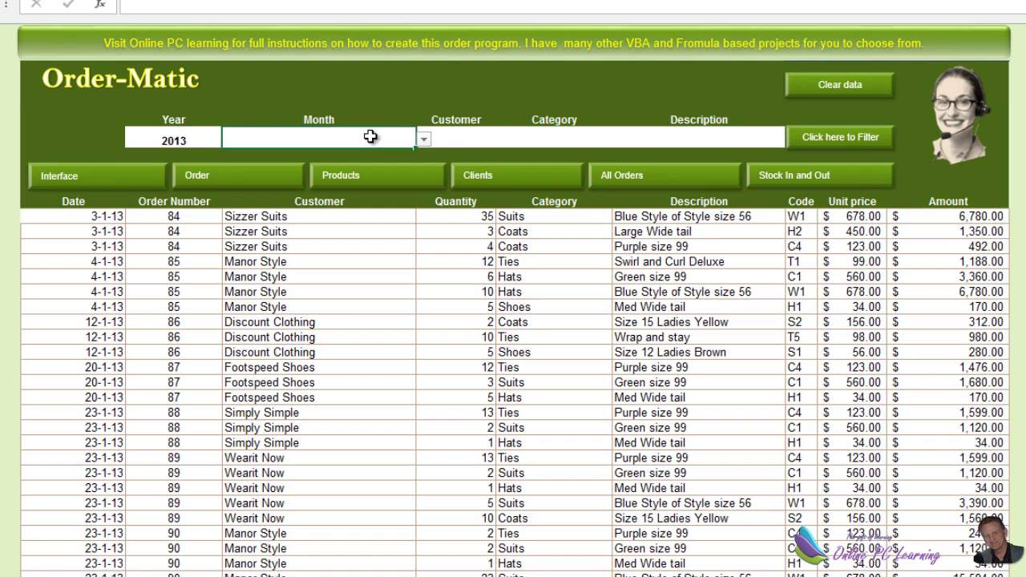
left_click(423, 141)
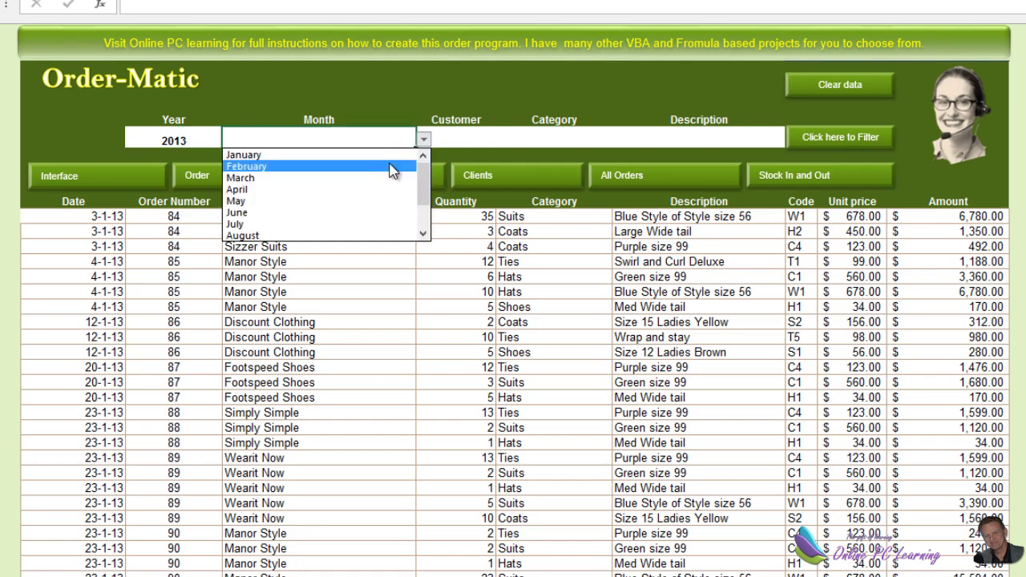
left_click(264, 166)
left_click(814, 136)
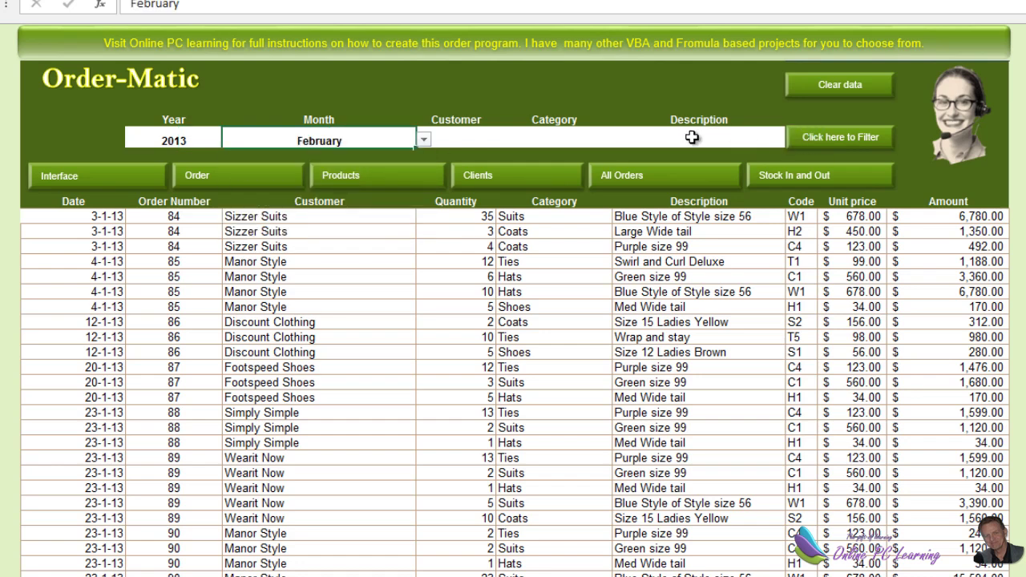
- Add Sizzer Suits as the customer criterion and filter the orders again
left_click(486, 138)
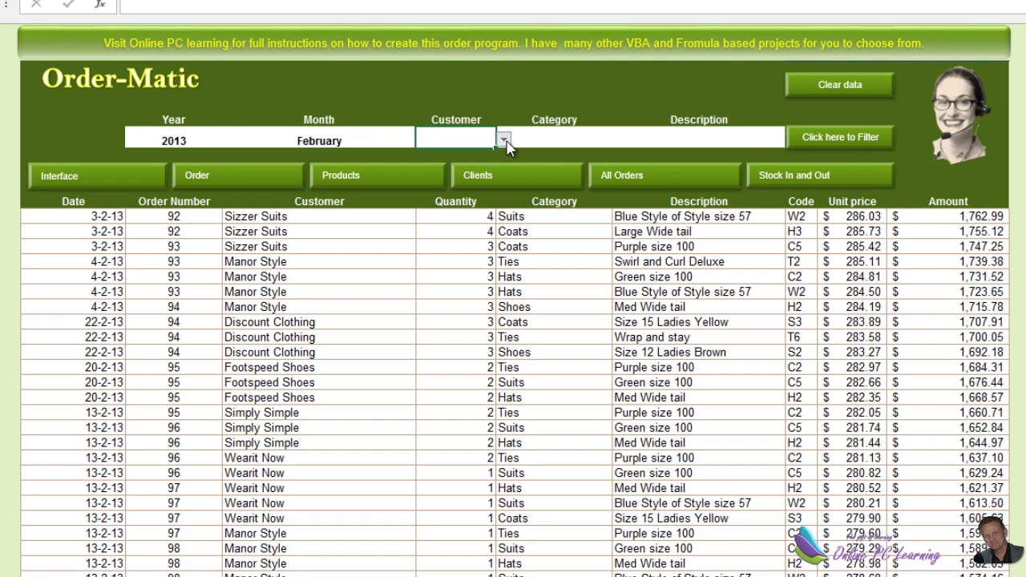
left_click(505, 142)
left_click(448, 213)
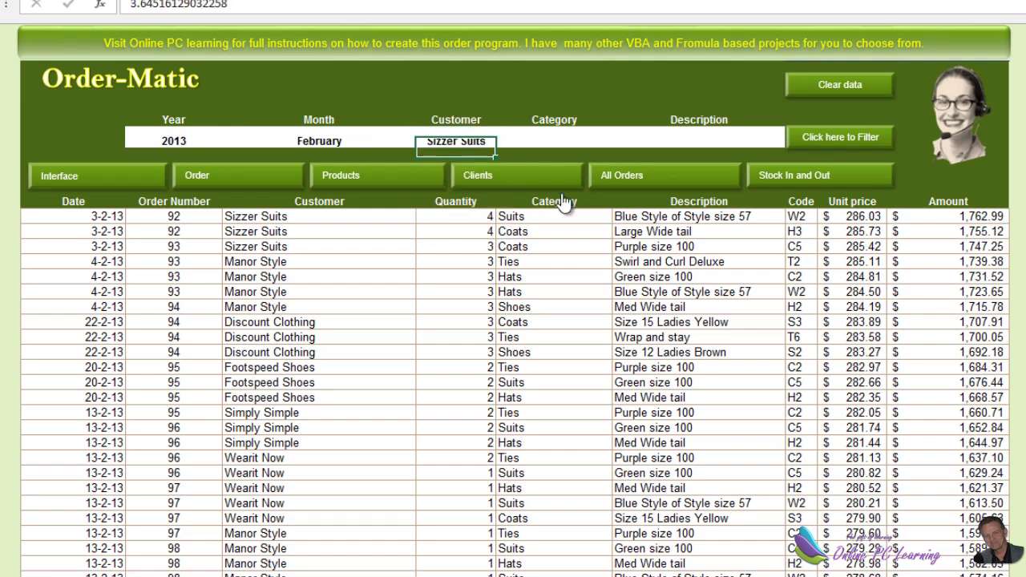
left_click(867, 141)
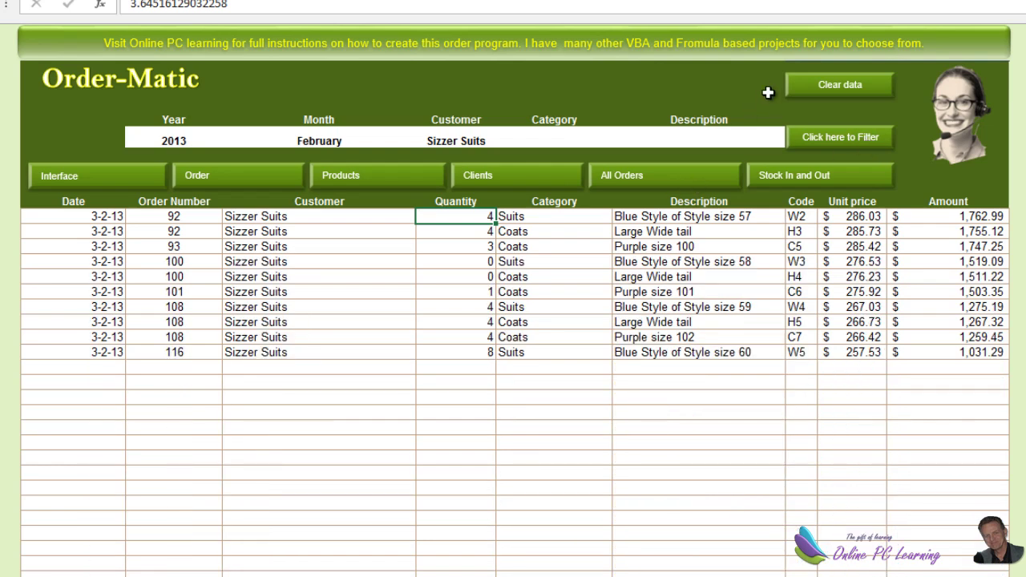
- Clear all filter criteria and rerun the filter to empty the order list
left_click(823, 86)
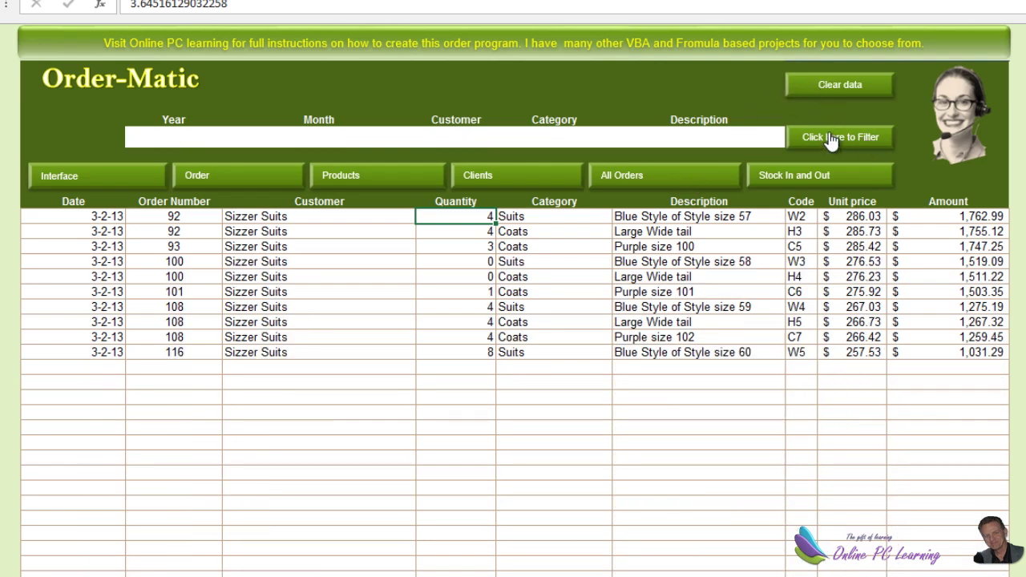
left_click(831, 145)
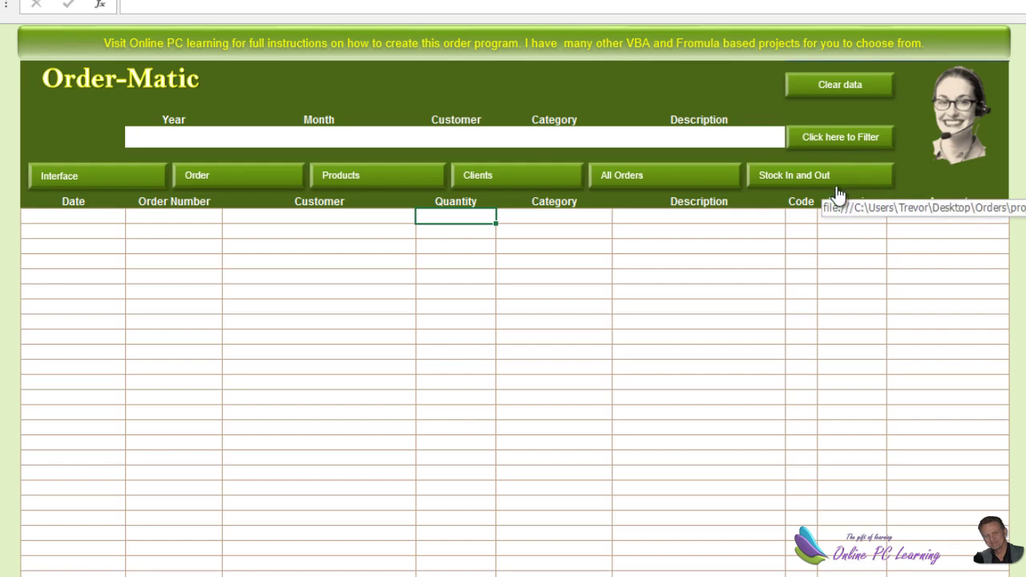
- Go to the Order sheet, look over the company names in the customer list, and return to the order form
left_click(253, 175)
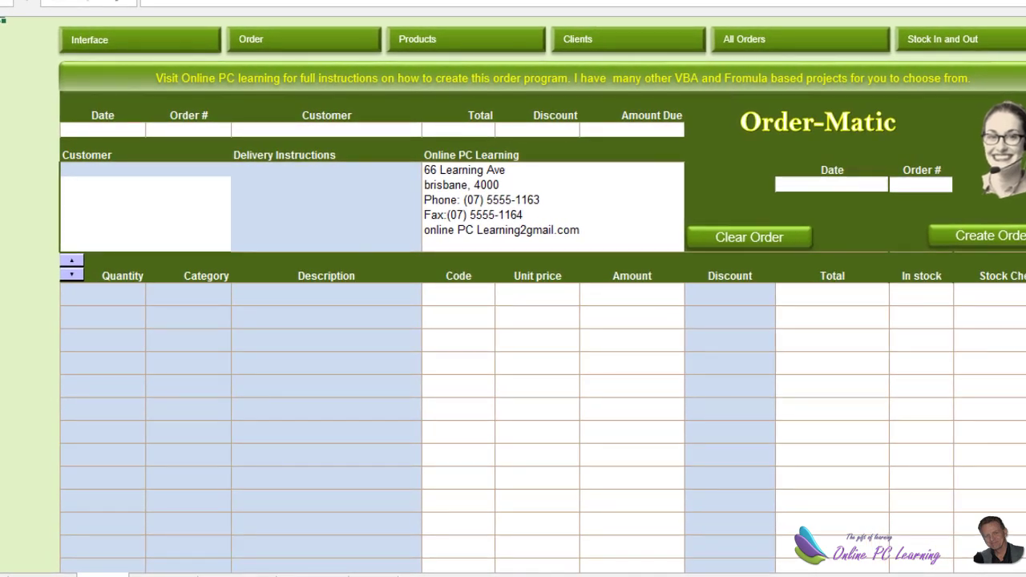
key("ctrl+Page_Down")
left_click_drag(78, 108, 78, 275)
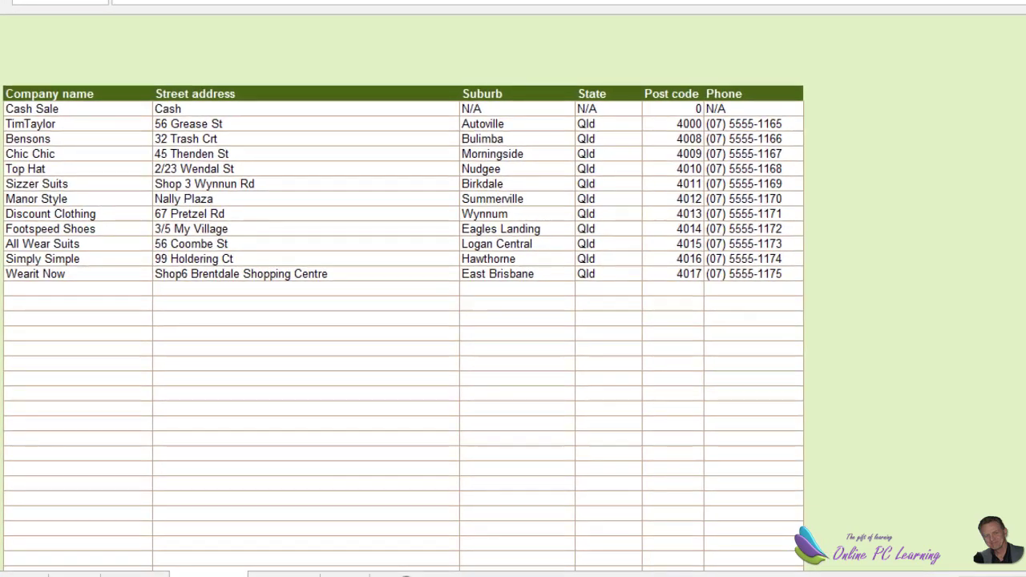
key("ctrl+Page_Up")
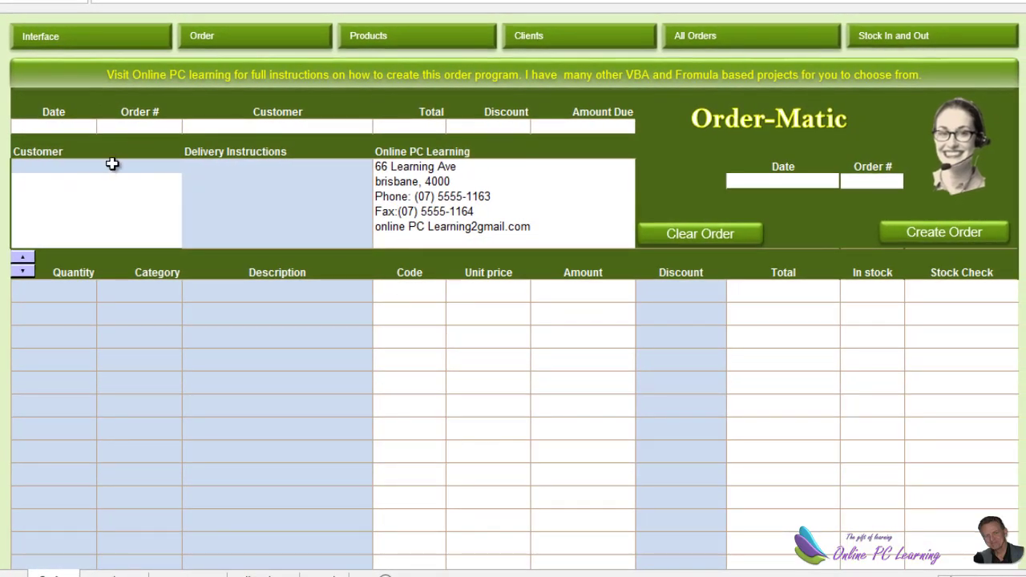
- Start data validation on the order form's blue Customer cell and allow only values from a list
left_click(107, 166)
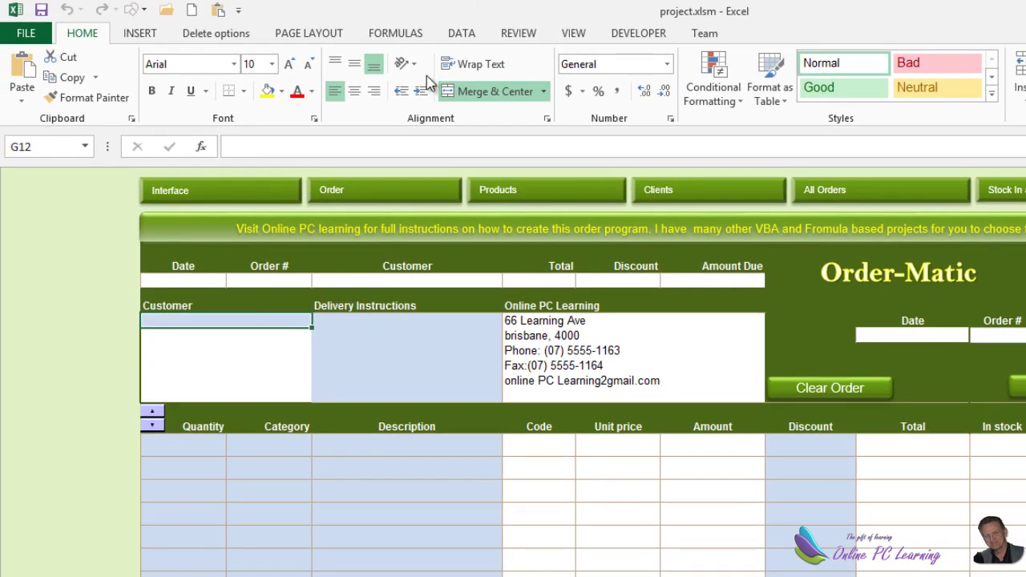
left_click(472, 32)
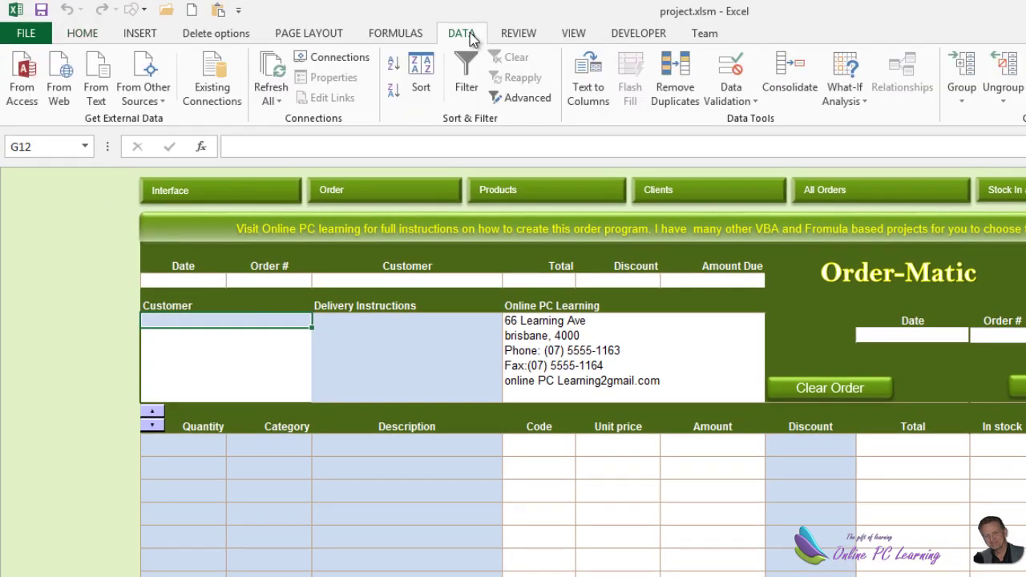
left_click(733, 102)
left_click(741, 113)
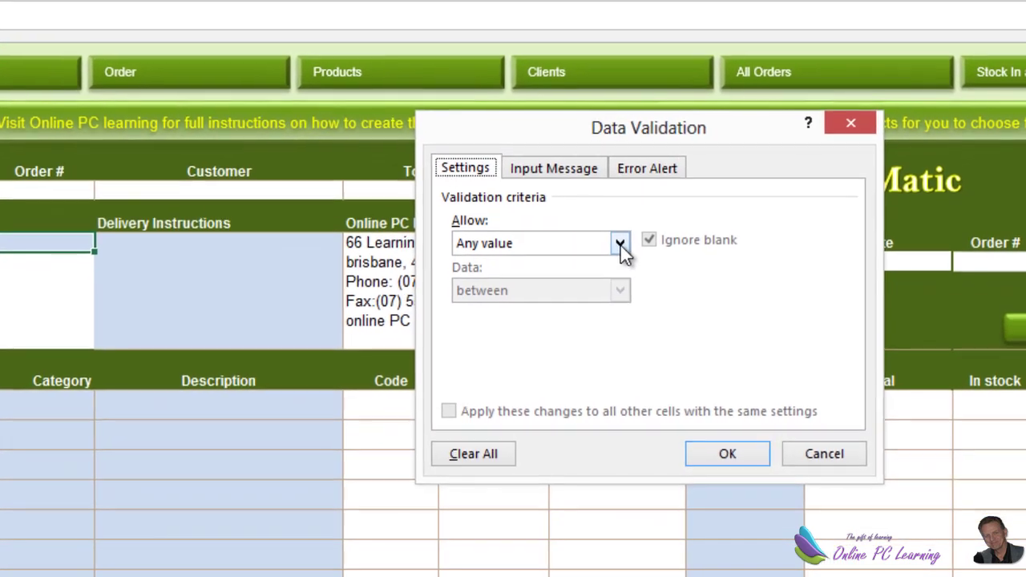
left_click(654, 272)
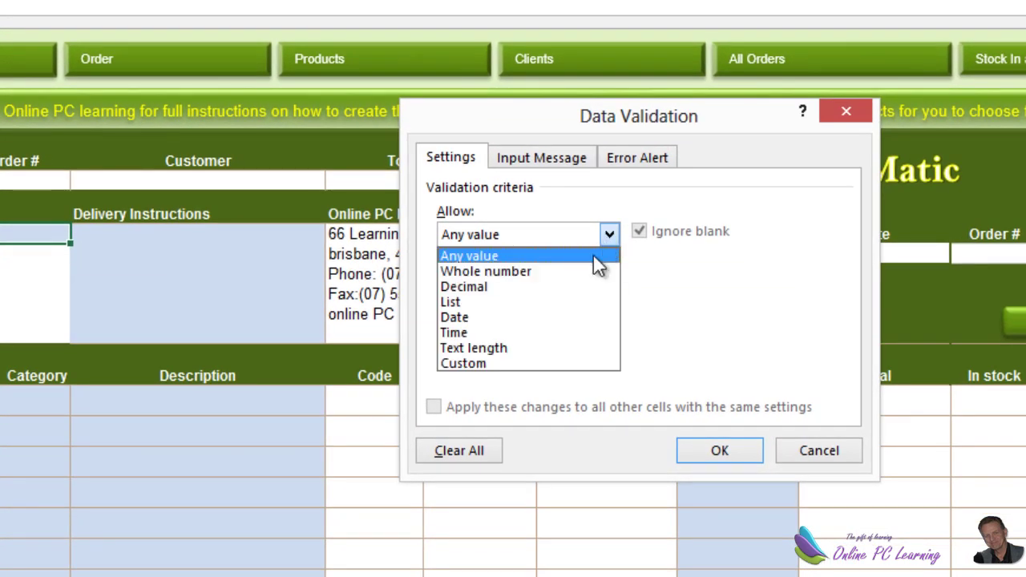
left_click(544, 302)
- Use the named range Customer_key as the validation list's source and apply it to the Customer cell
left_click(522, 333)
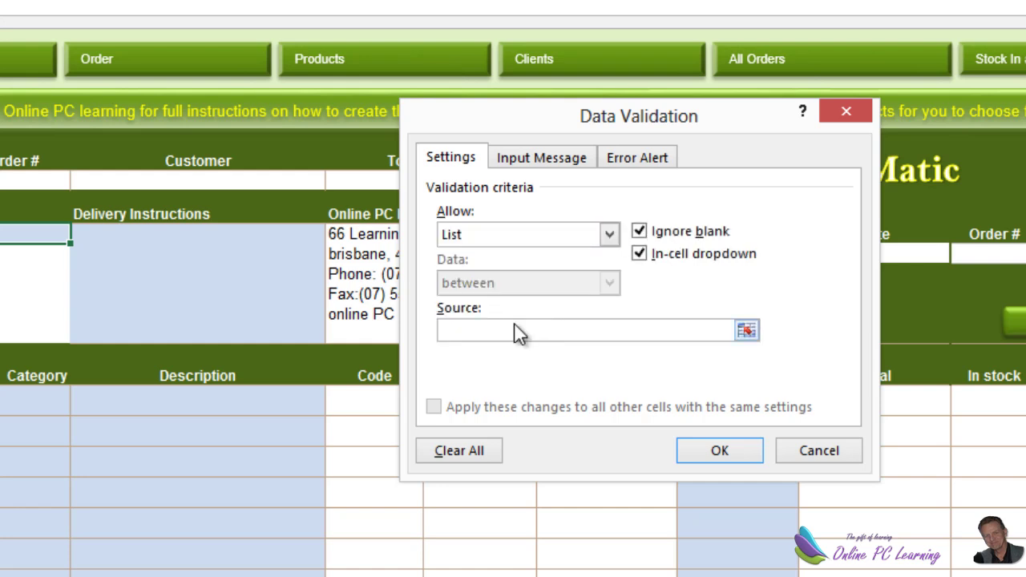
key("F3")
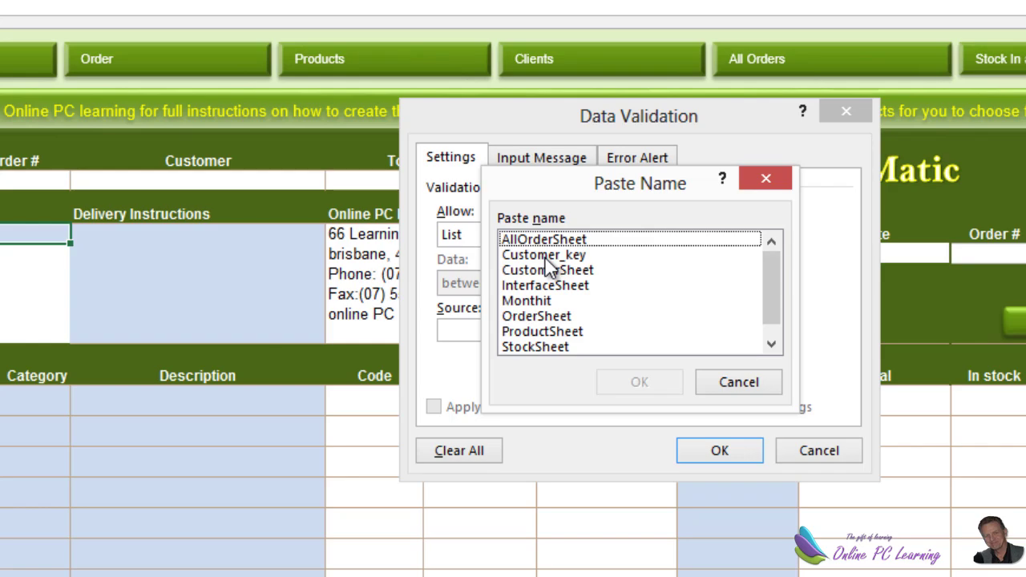
left_click(545, 256)
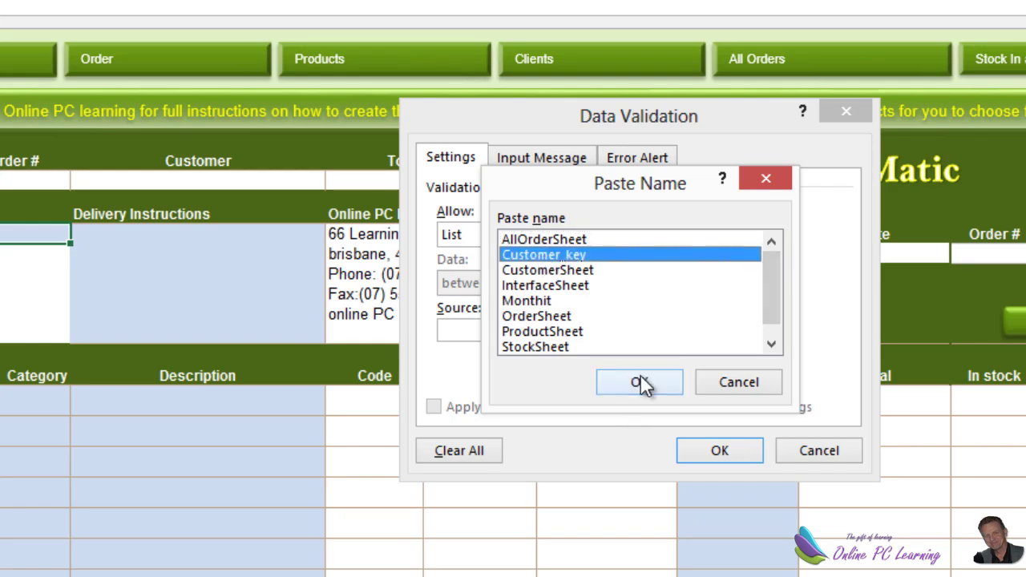
left_click(634, 385)
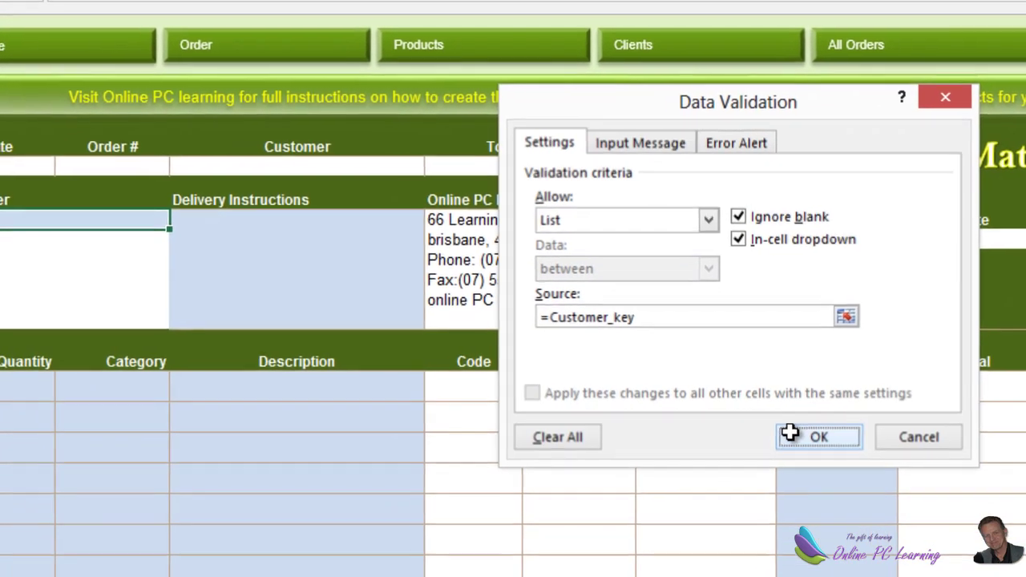
left_click(751, 445)
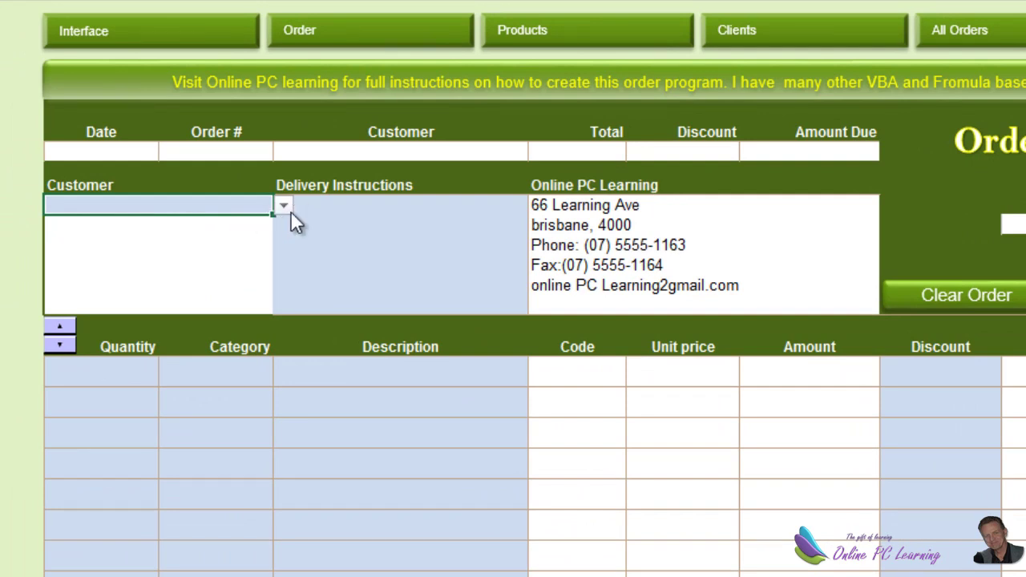
- Choose Top Hat as the customer on the order form
left_click(285, 208)
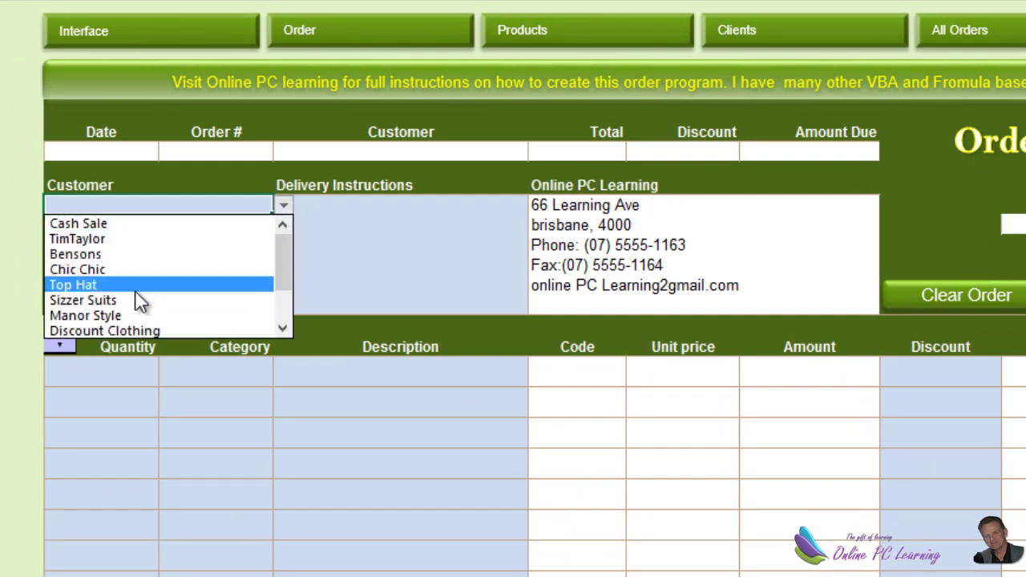
left_click(136, 295)
left_click(292, 233)
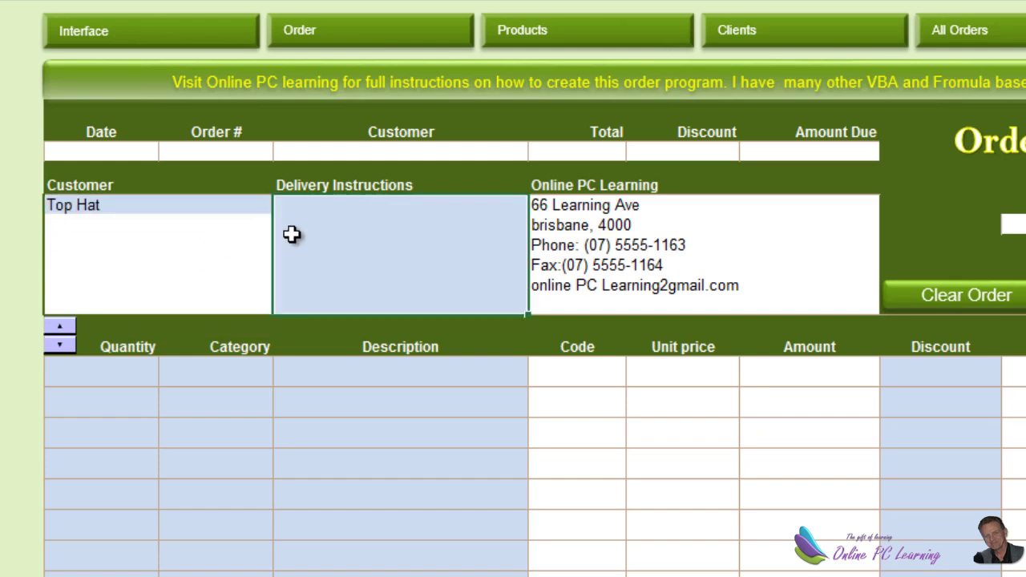
- Examine the Customer cell and the address cells beneath it on the order form
left_click(164, 224)
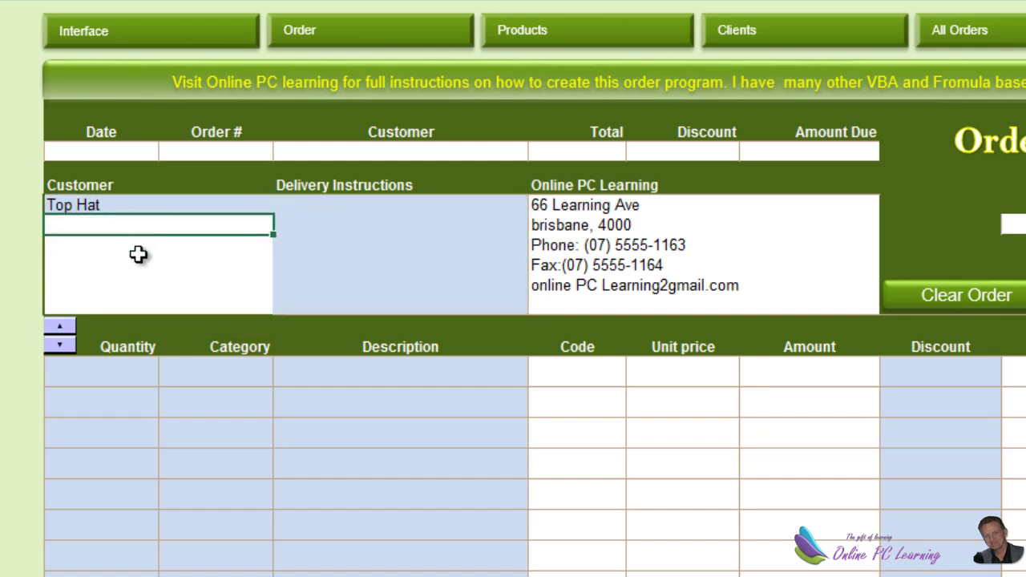
left_click(150, 238)
left_click(133, 202)
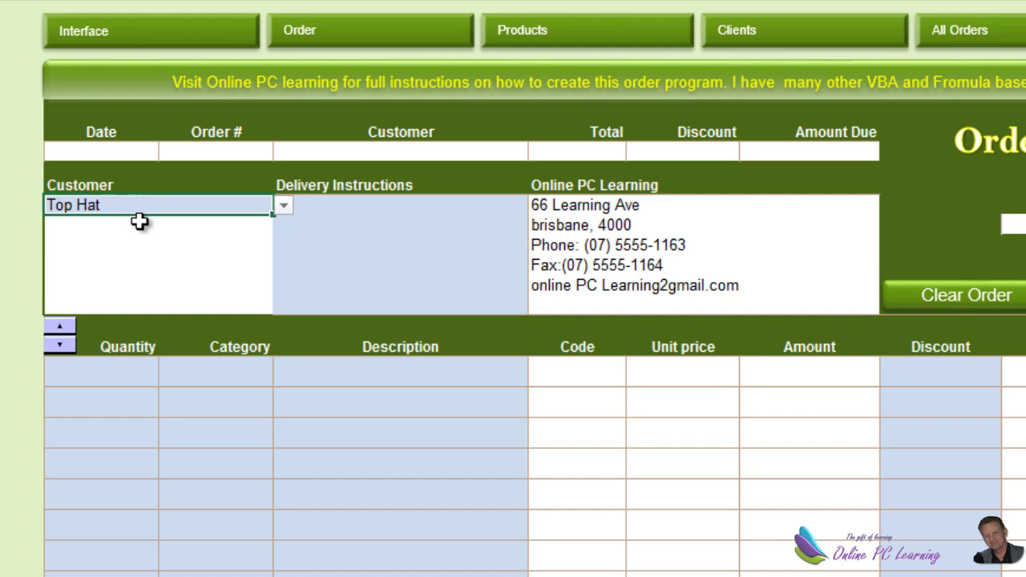
left_click(139, 230)
left_click(130, 249)
left_click(126, 269)
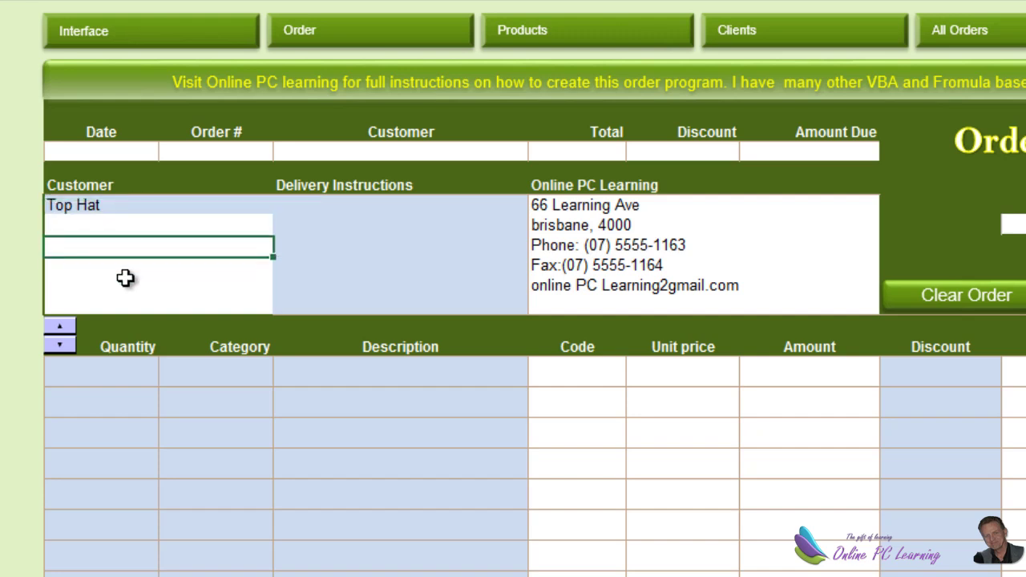
left_click(126, 282)
left_click(131, 303)
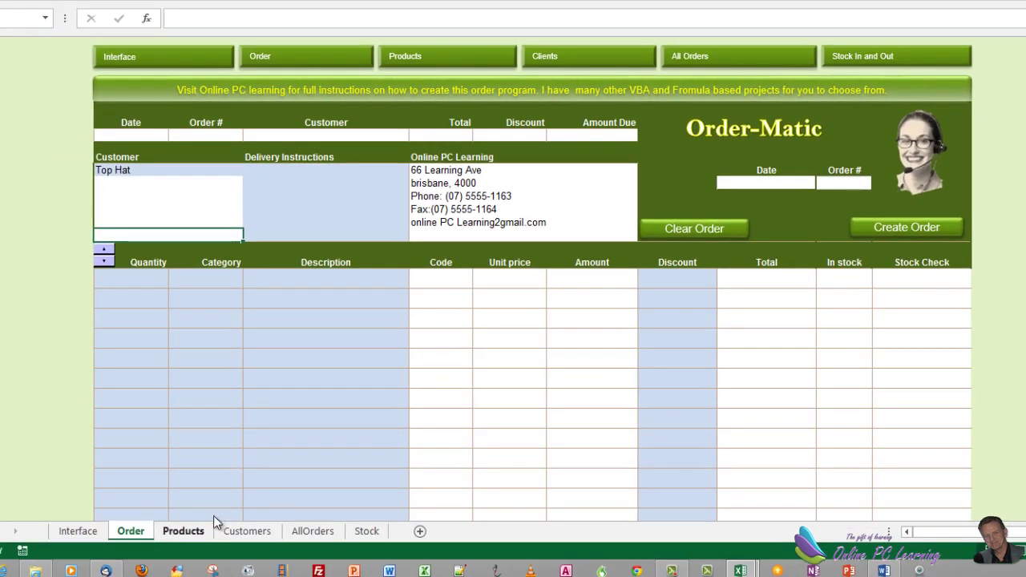
- Examine the customer records on the Customers sheet, from company name and street address through suburb and state to phone
left_click(244, 531)
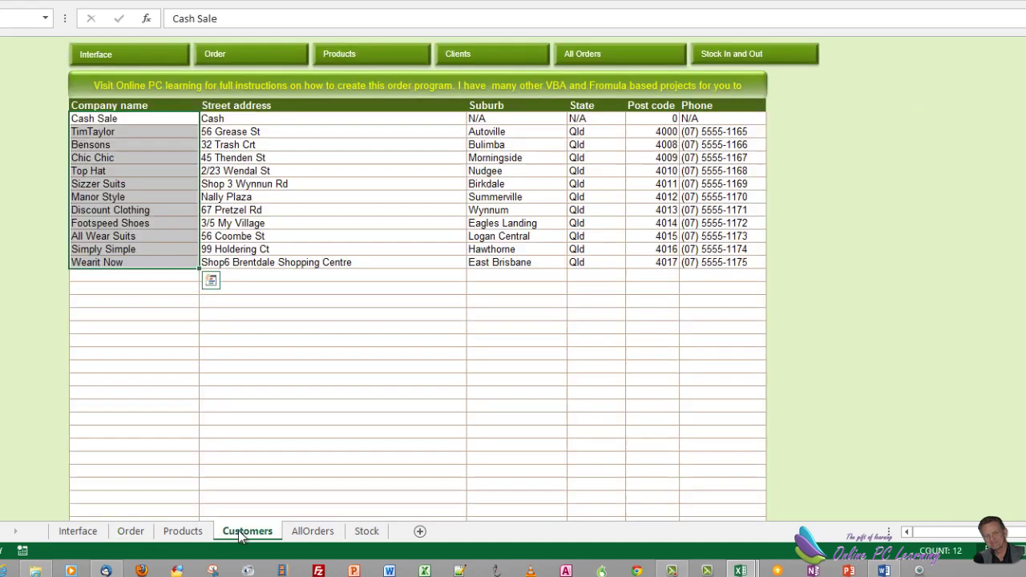
left_click(146, 119)
left_click_drag(171, 124, 736, 279)
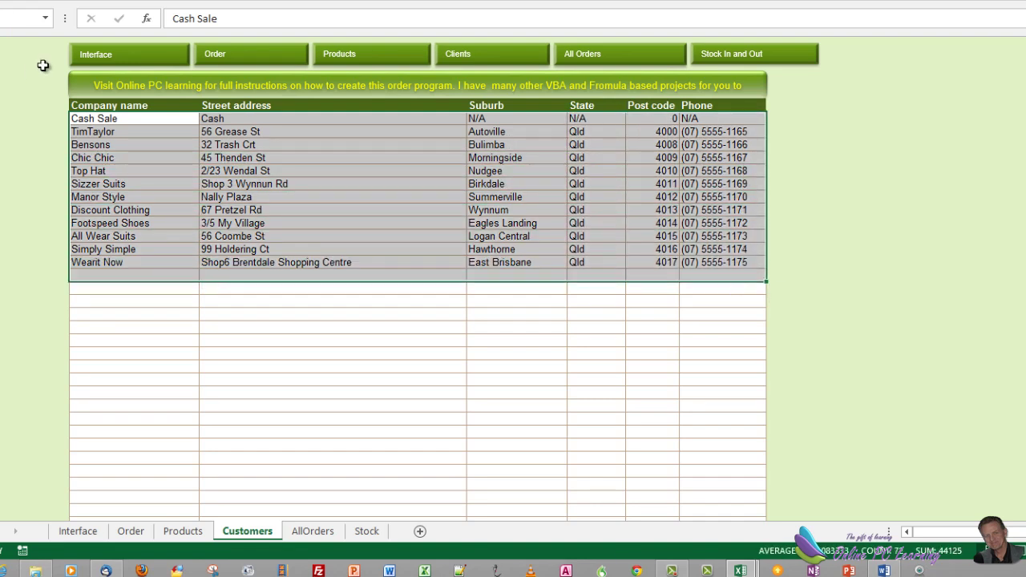
left_click(132, 120)
left_click(385, 121)
left_click(493, 119)
left_click(606, 109)
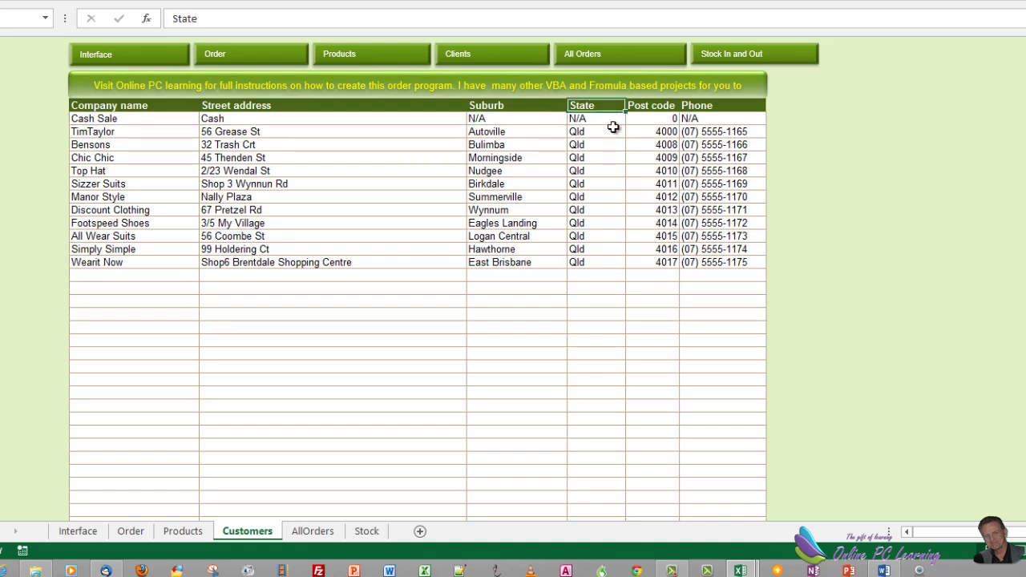
left_click(613, 130)
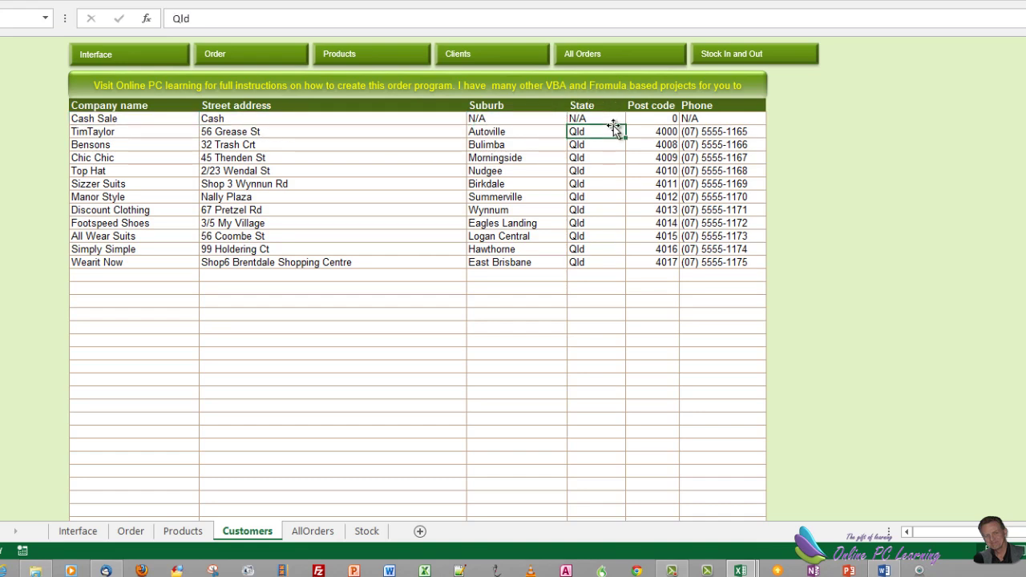
- Create a workbook-scoped defined name Customers, starting from the first company name cell on the Customers sheet
left_click(91, 117)
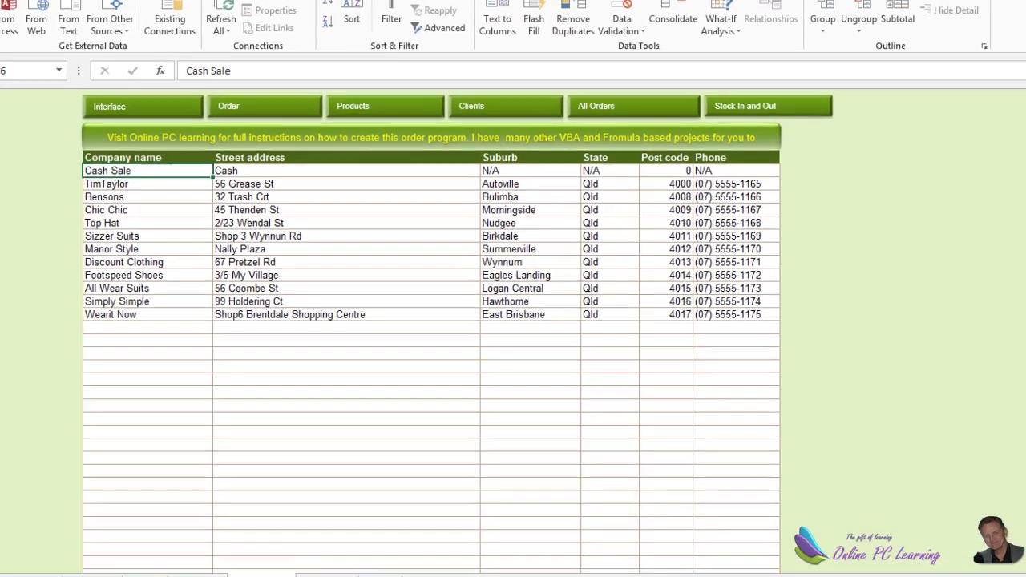
left_click(326, 0)
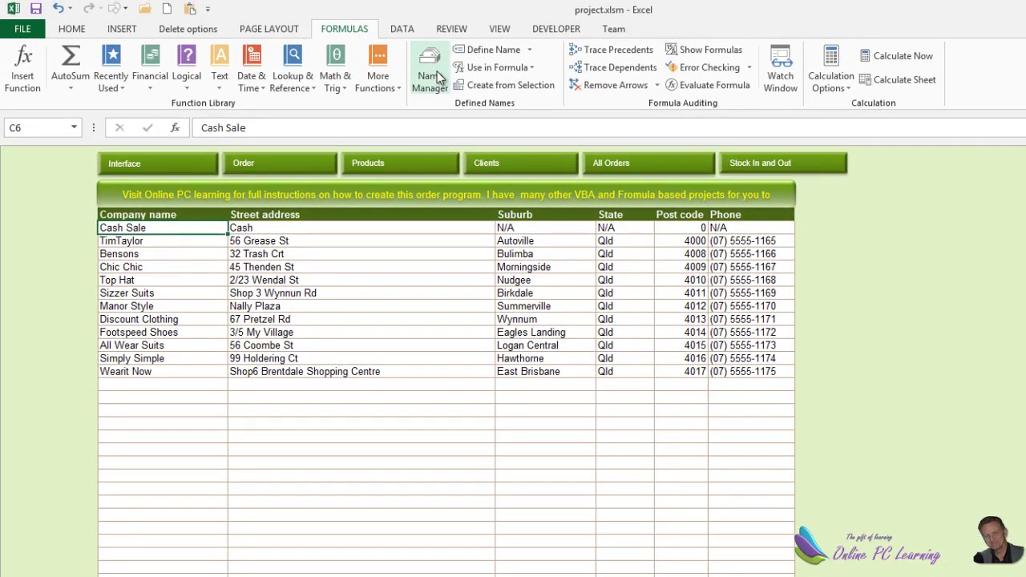
left_click(434, 76)
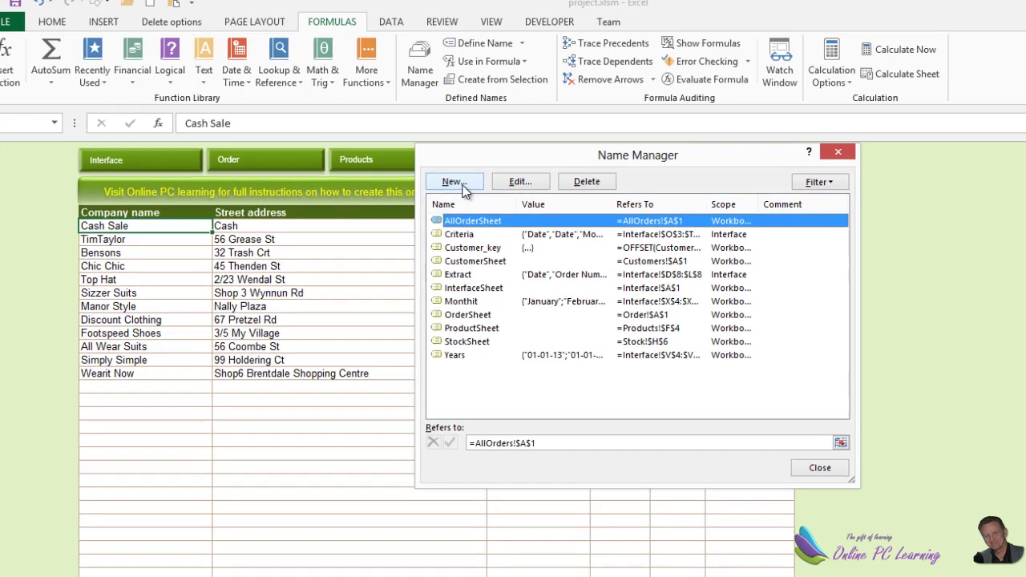
left_click(471, 192)
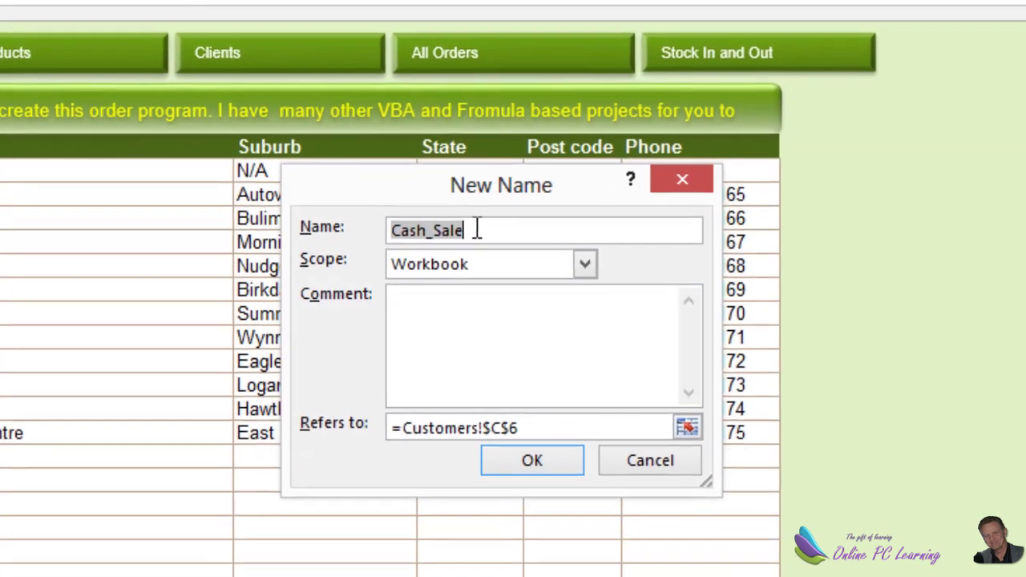
type("Customers")
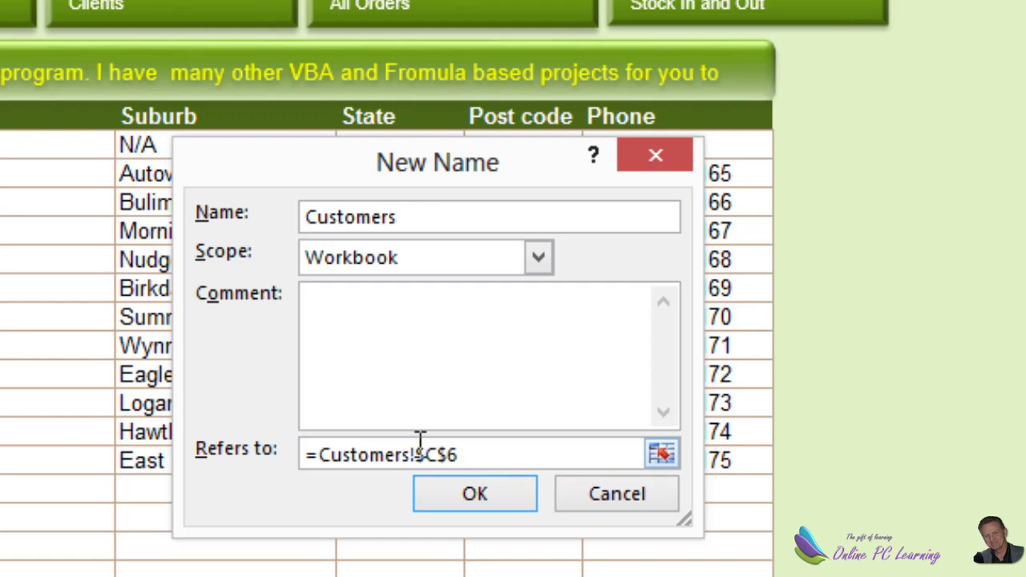
- Make the Customers name refer to =OFFSET(Customers!$C$6,,,COUNTA(Customers!$C$6:$C$103),6) and save it
left_click_drag(307, 473, 319, 441)
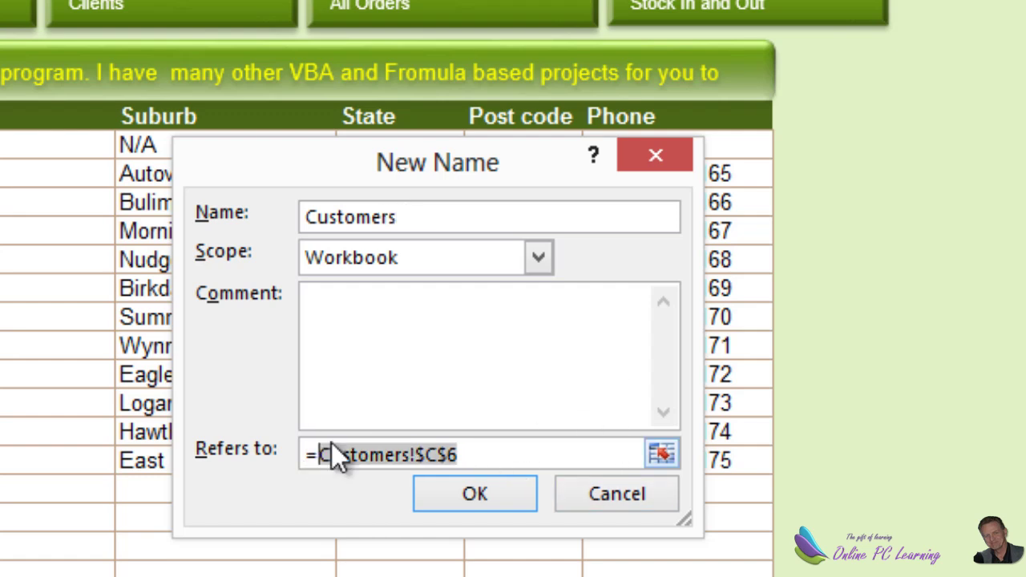
key("BackSpace")
type("offset(")
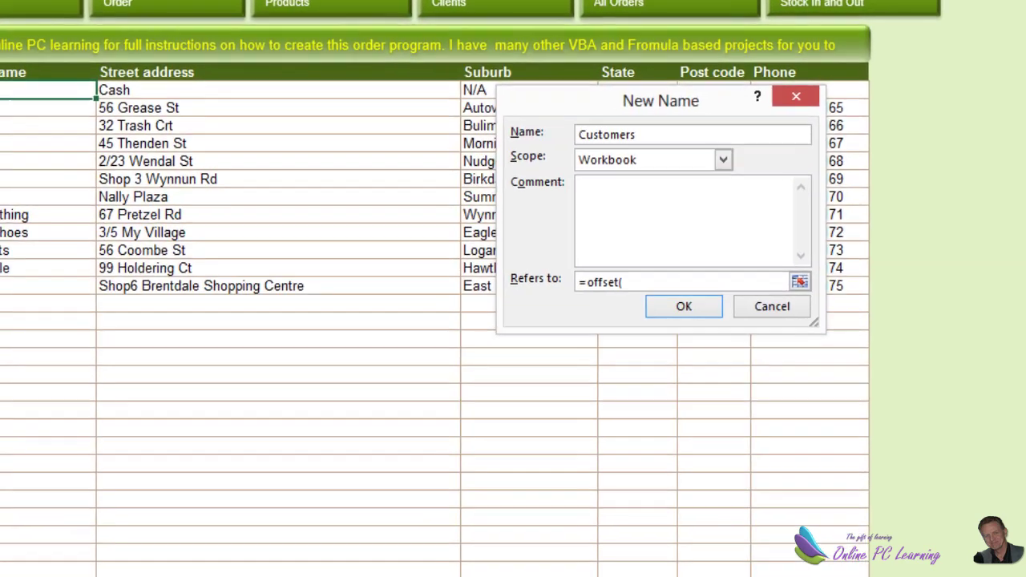
left_click(46, 83)
type(",,,counta(")
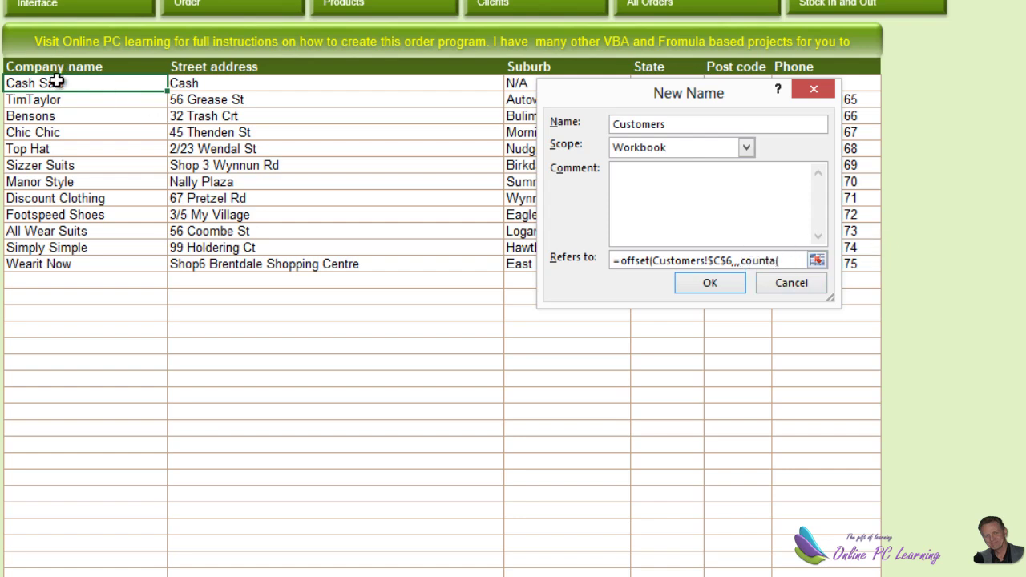
left_click_drag(62, 83, 81, 576)
left_click_drag(96, 570, 100, 545)
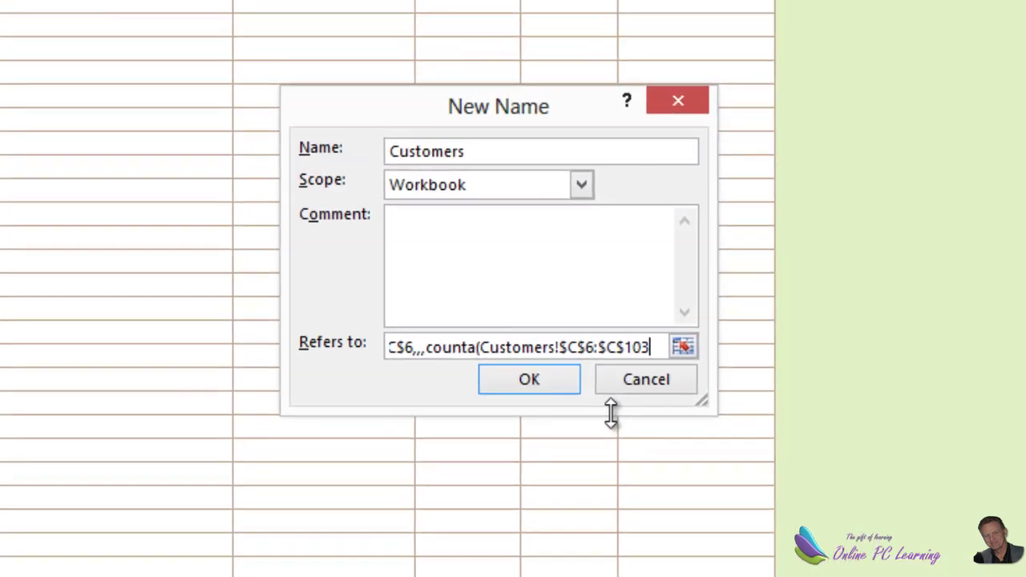
type("),")
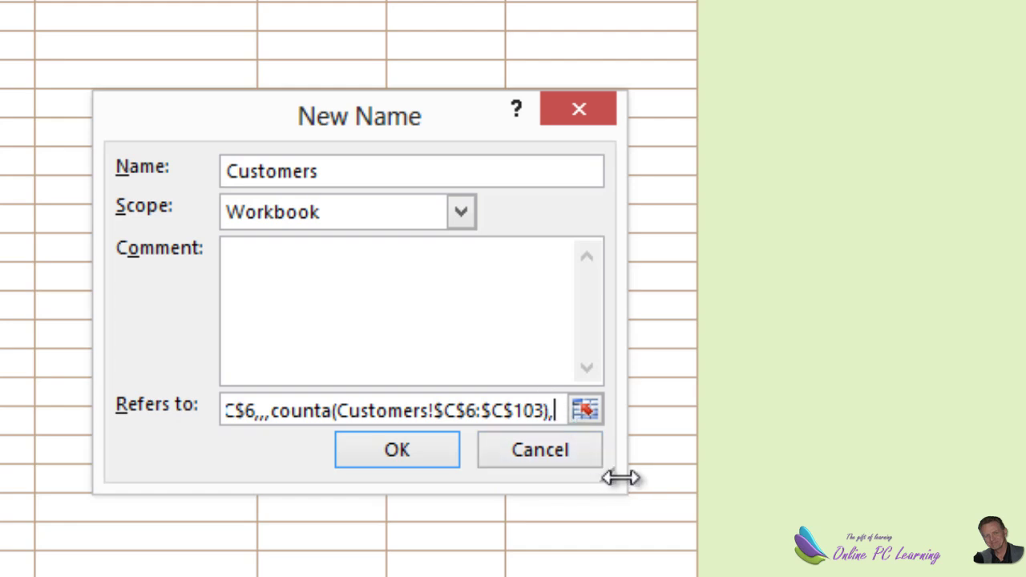
left_click_drag(618, 478, 919, 486)
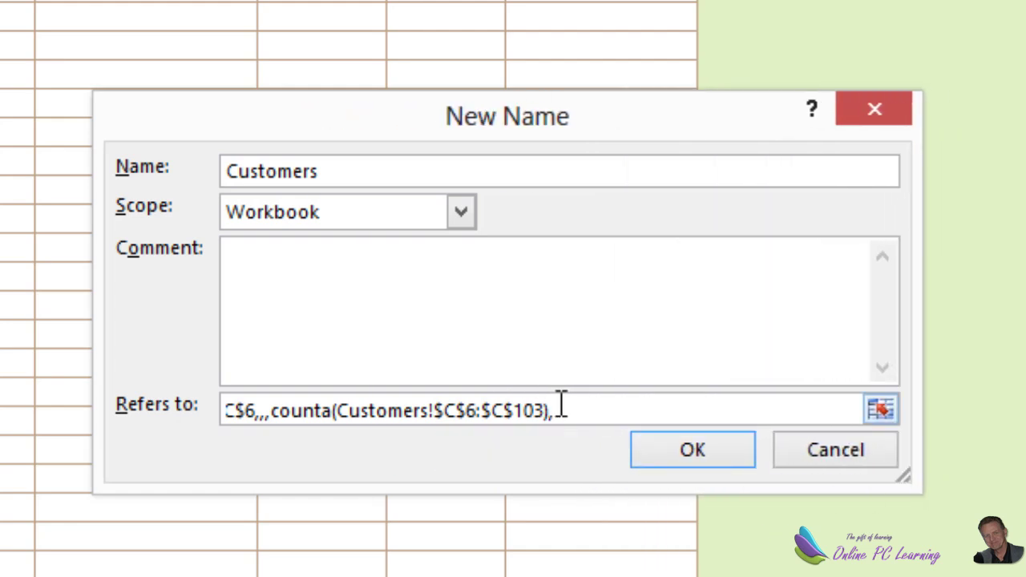
type("6")
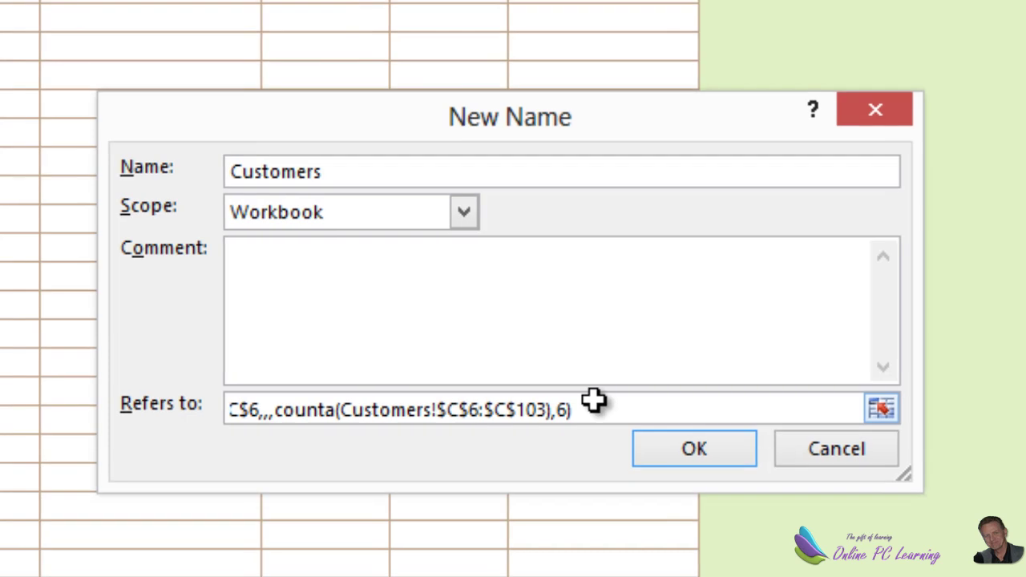
key("Return")
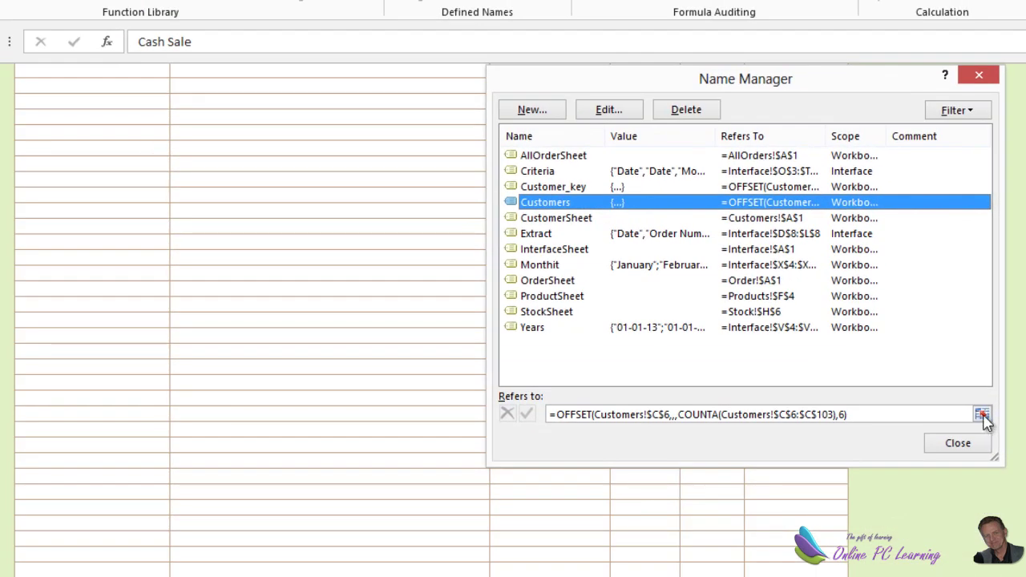
- Check which cells the Customers named range covers, then close the Name Manager
left_click(981, 415)
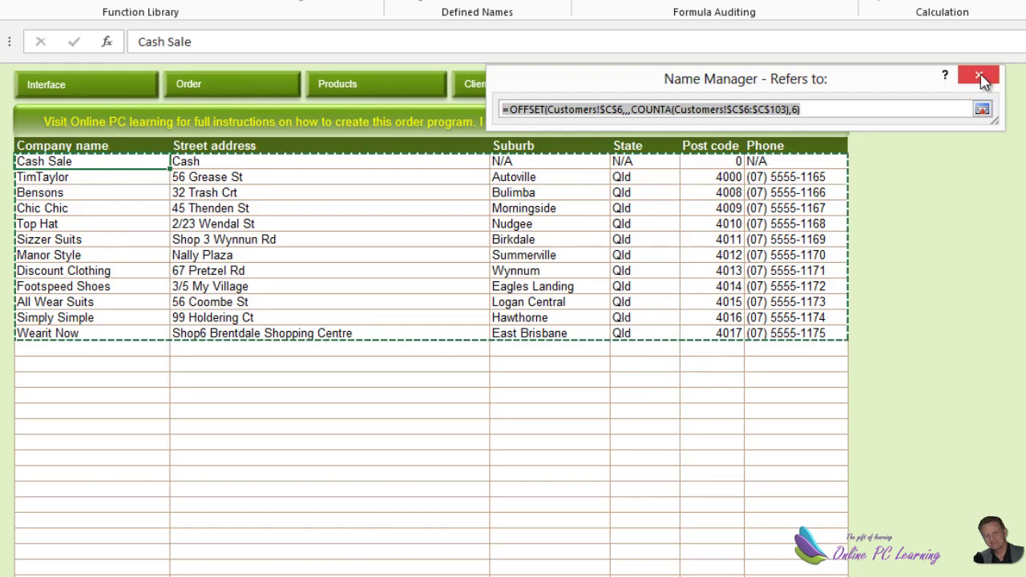
left_click(978, 75)
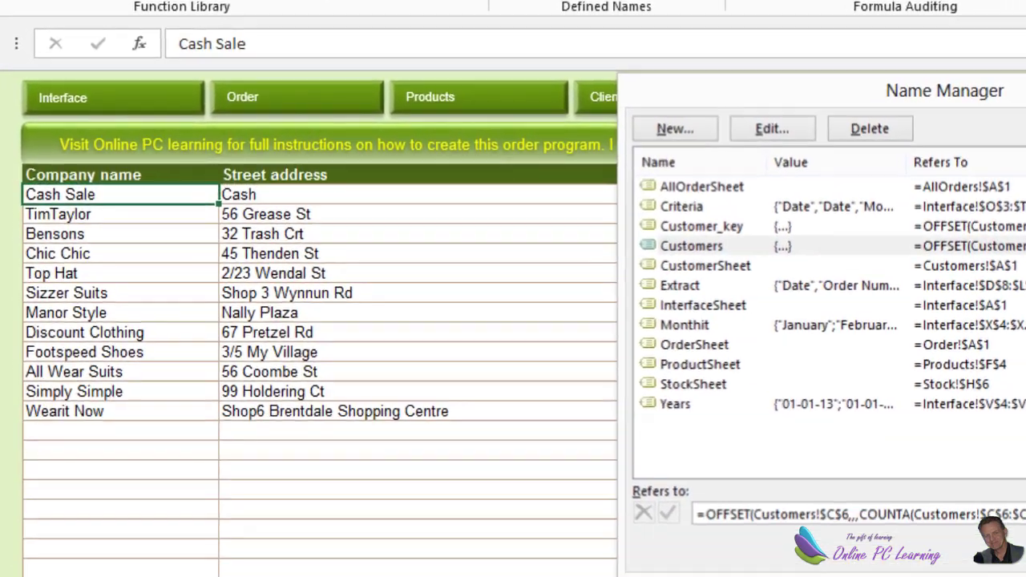
key("Escape")
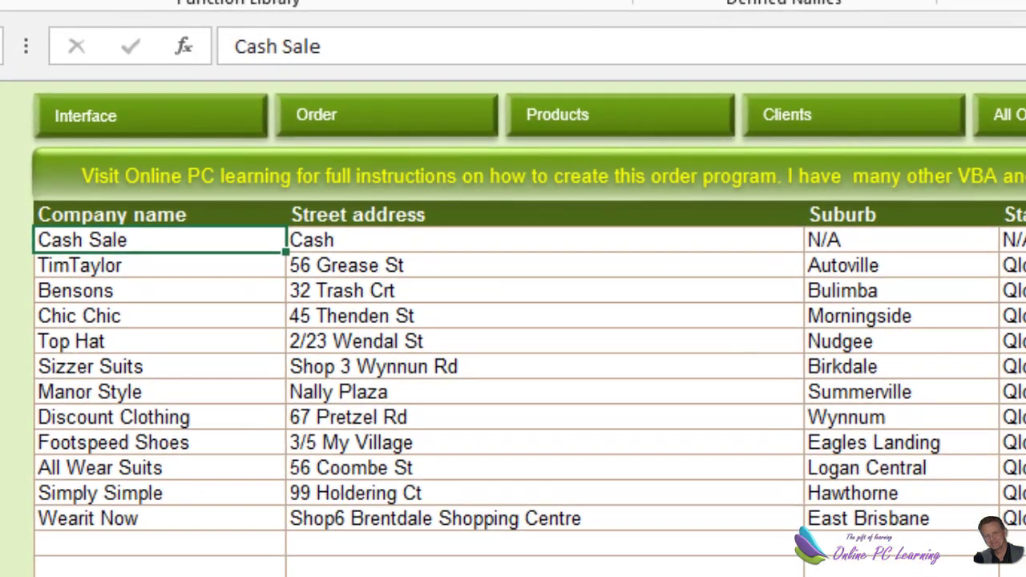
- Enter =VLOOKUP(G12,Customers,2,0) in the cell directly beneath the Customer cell on the Order sheet to return the street address
key("ctrl+Page_Up")
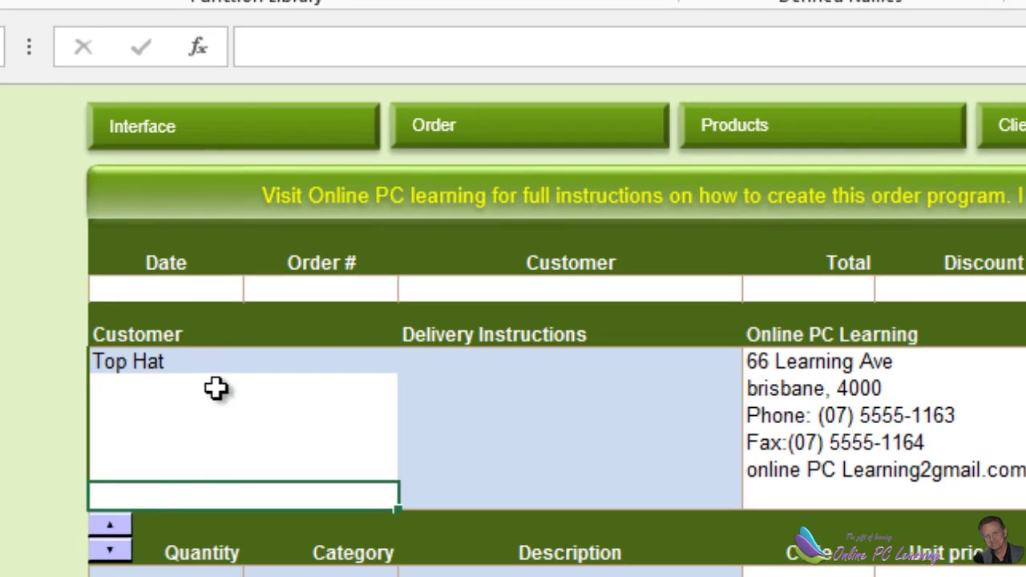
left_click(215, 387)
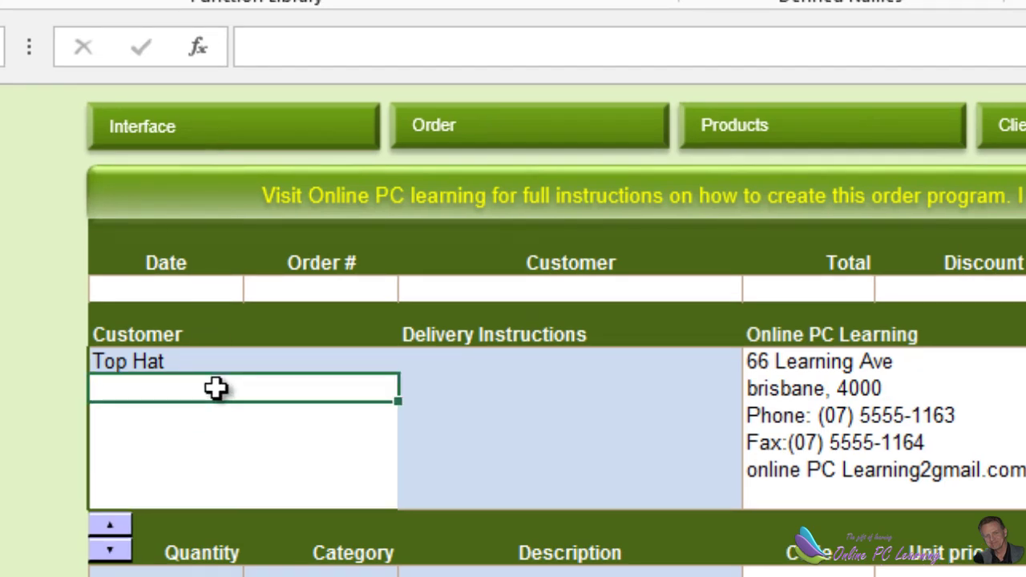
left_click(355, 46)
type("=")
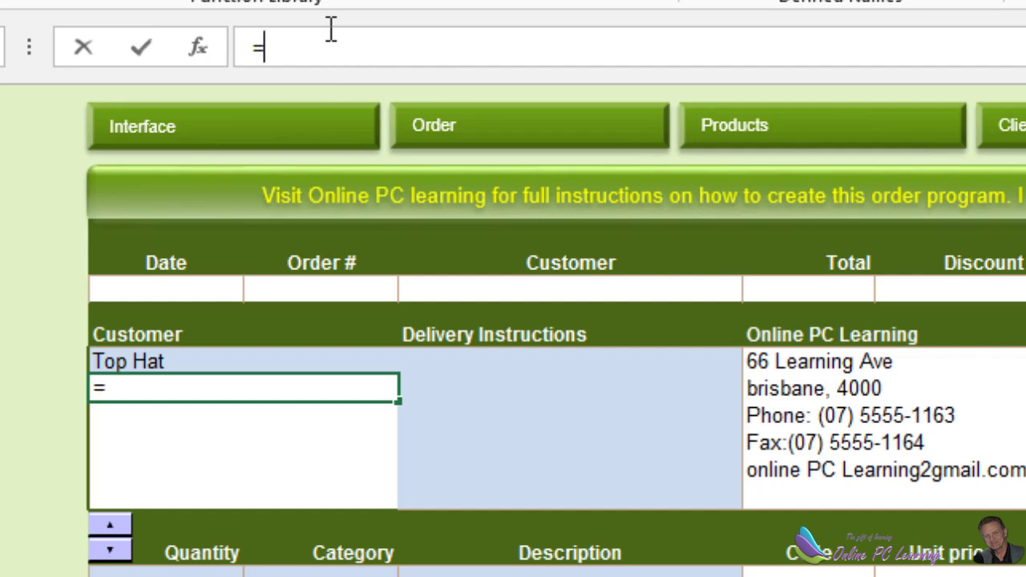
type("vlook")
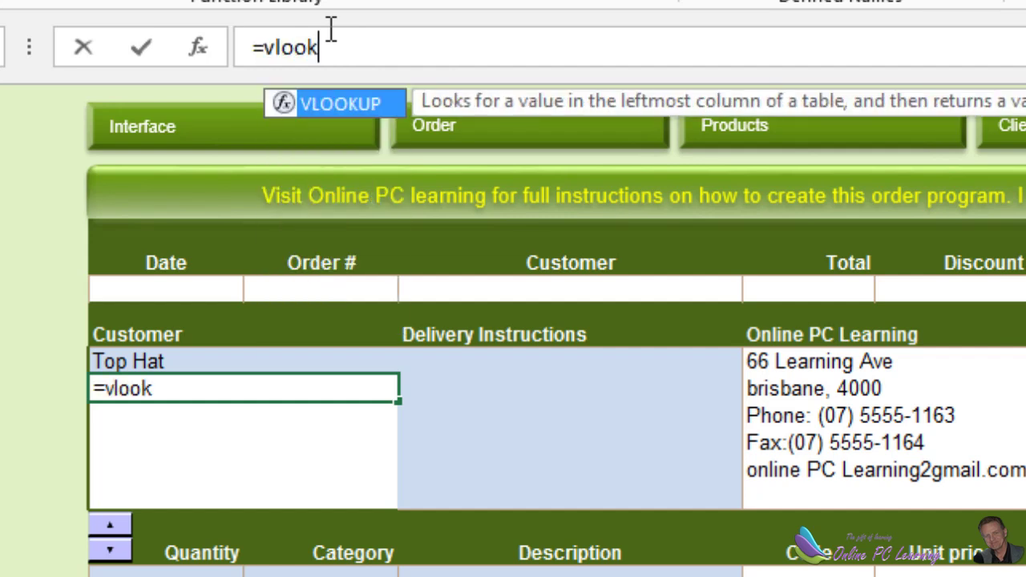
type("up(")
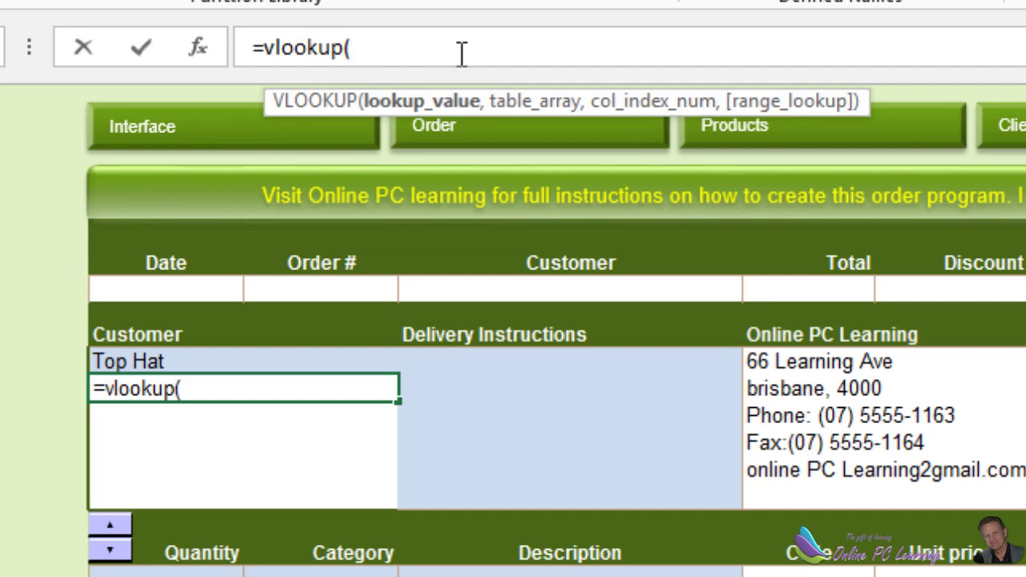
left_click(245, 359)
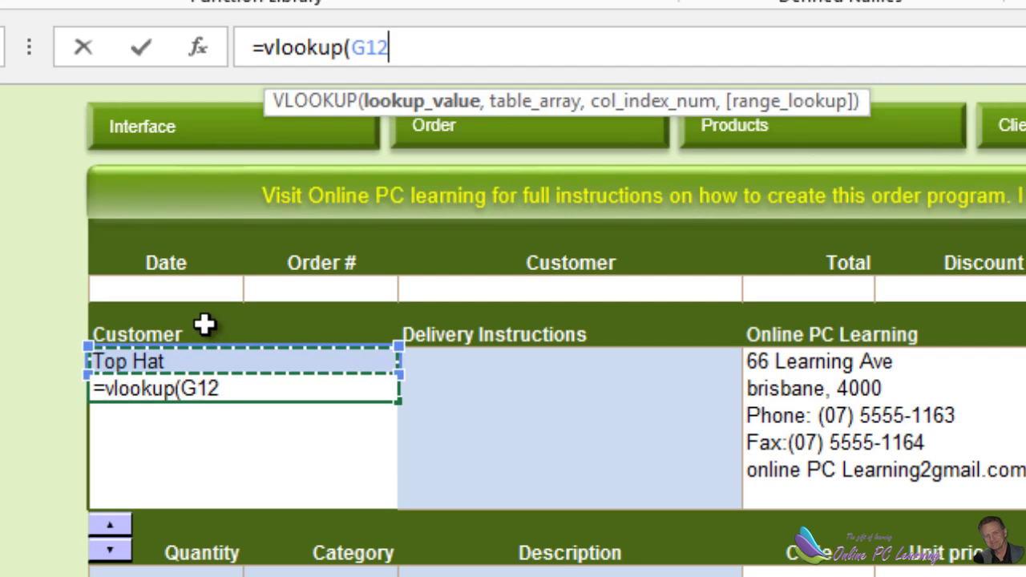
type(",")
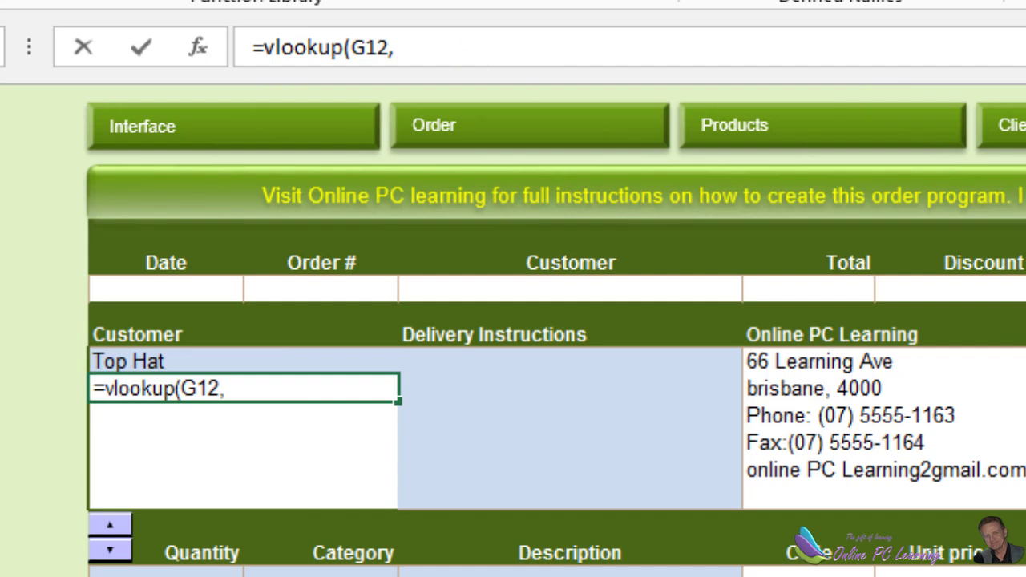
type("Customers")
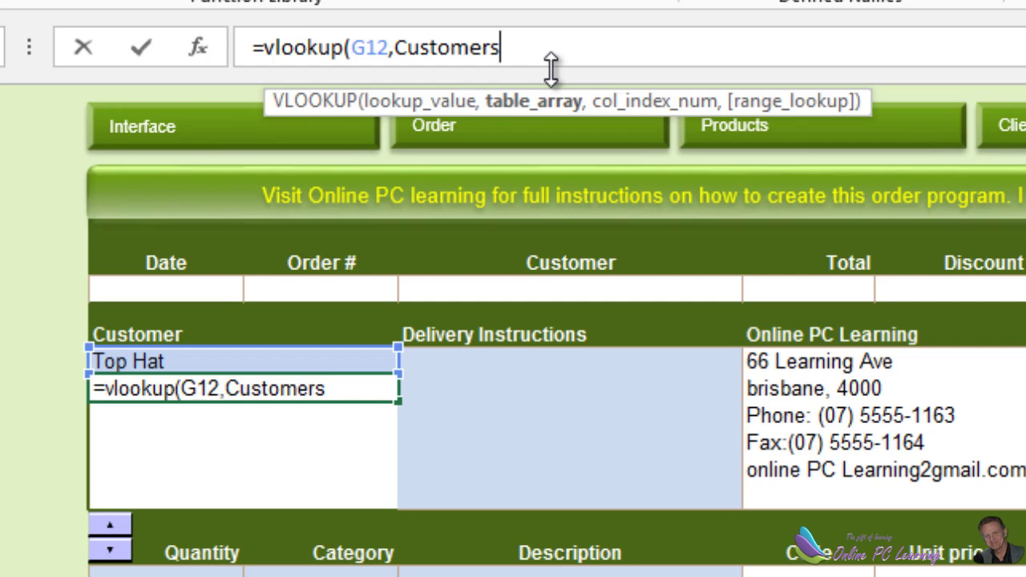
type(",2")
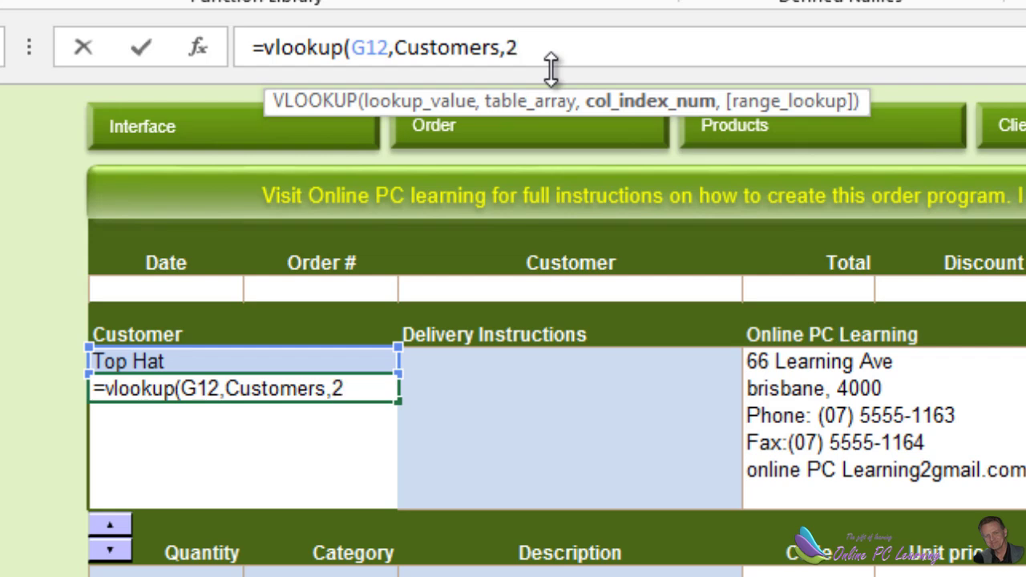
type(",")
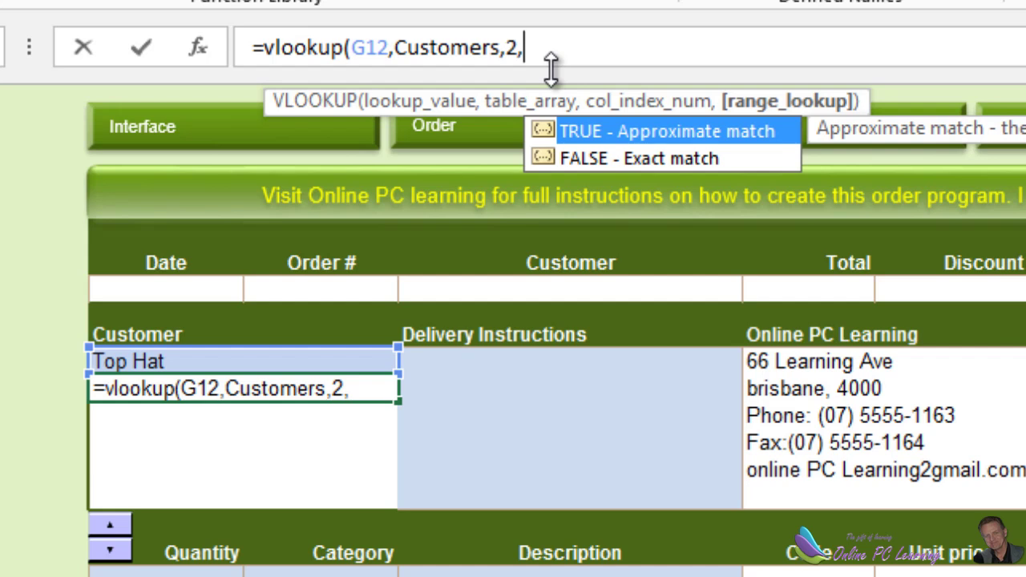
type("0)")
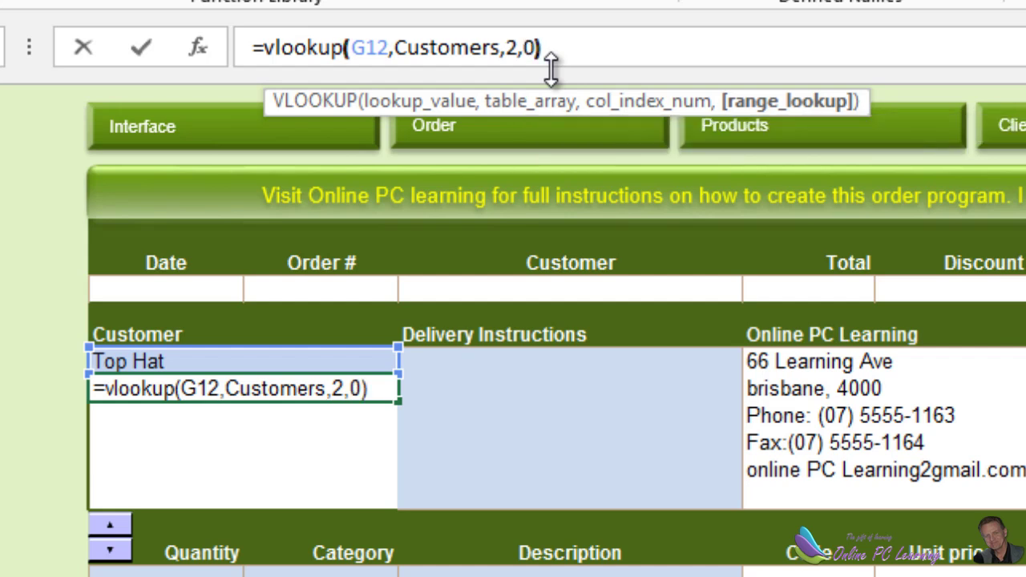
key("Return")
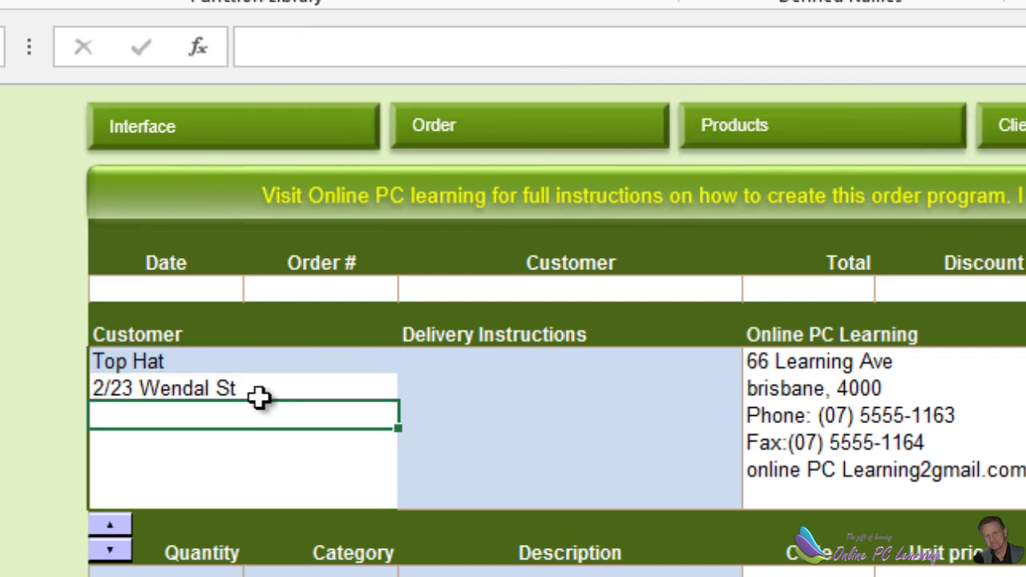
- Compare the chosen customer with the street address lookup formula beneath it
left_click(245, 382)
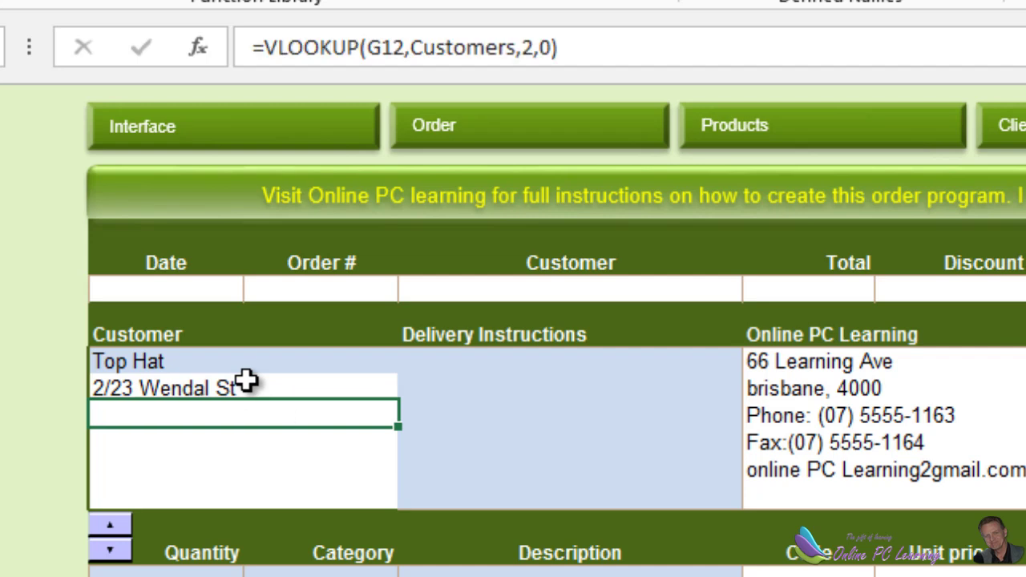
left_click(210, 363)
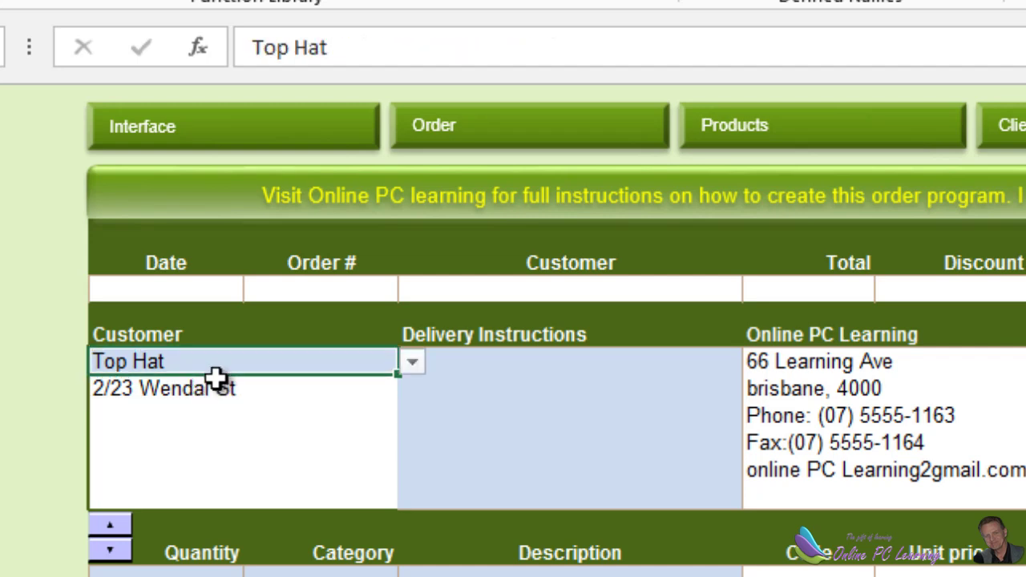
left_click(213, 392)
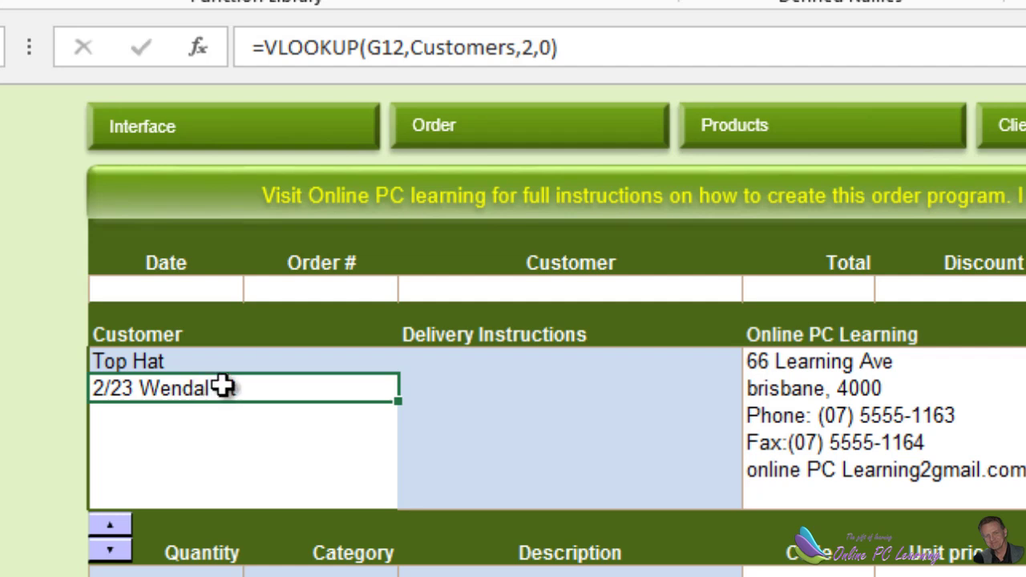
- Clear the Customer cell to test the street address lookup with no customer chosen
left_click(234, 358)
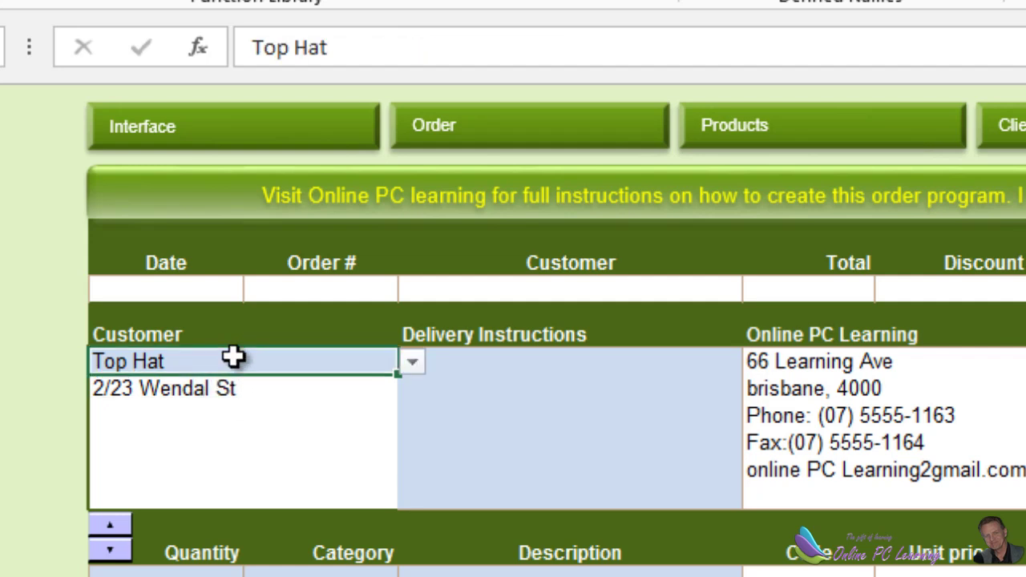
key("Delete")
left_click(464, 452)
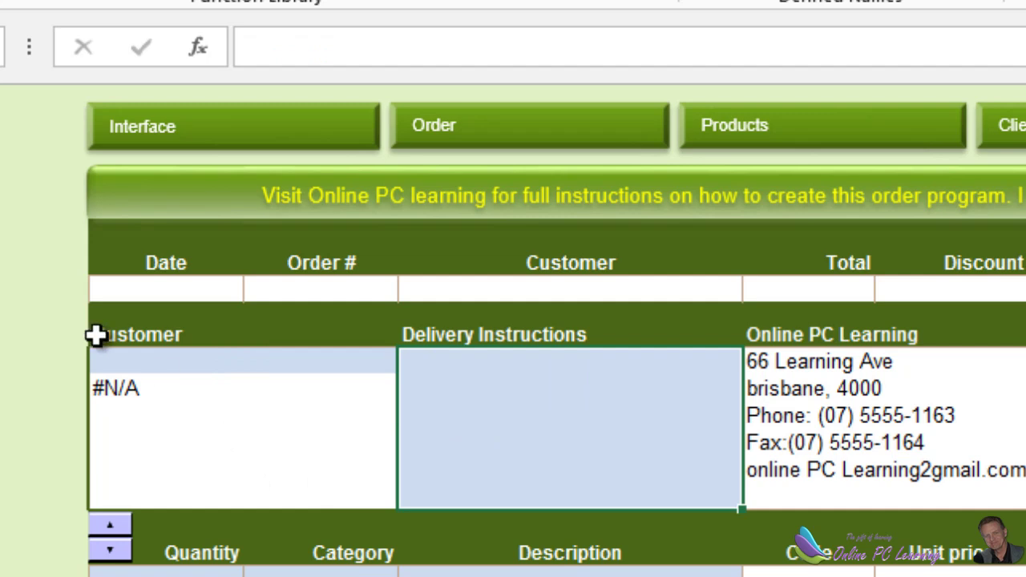
- Examine the IF(ISNA(VLOOKUP)) street address formula, including its repeated lookup and the Customers range argument, then leave it without editing
left_click(124, 388)
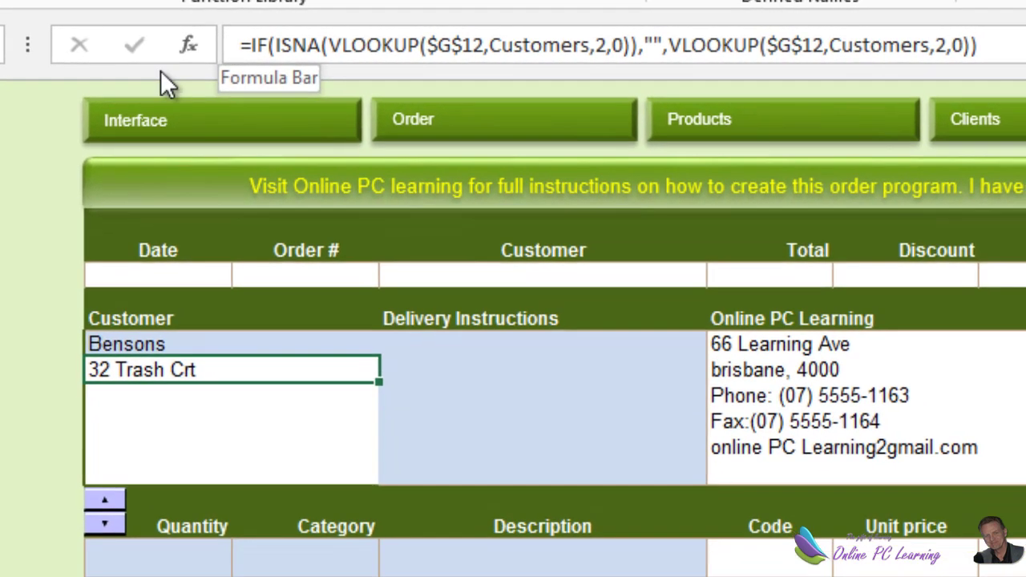
left_click(307, 46)
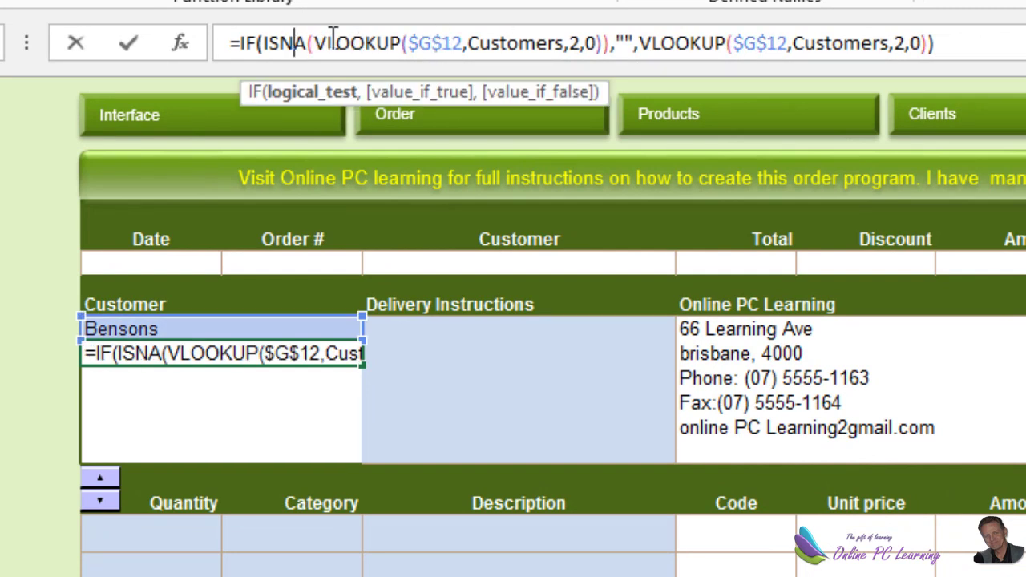
left_click_drag(314, 42, 597, 50)
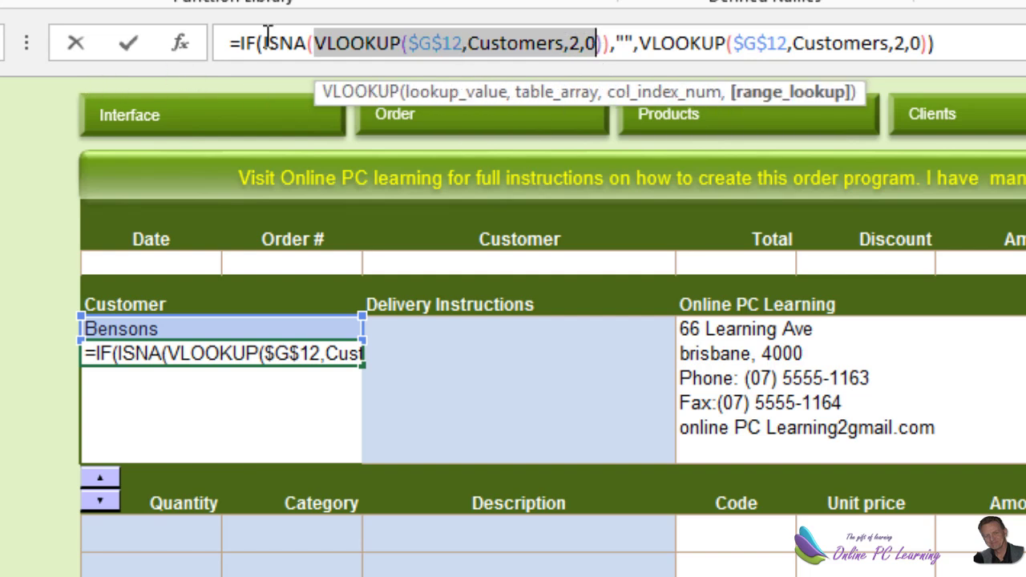
left_click(622, 45)
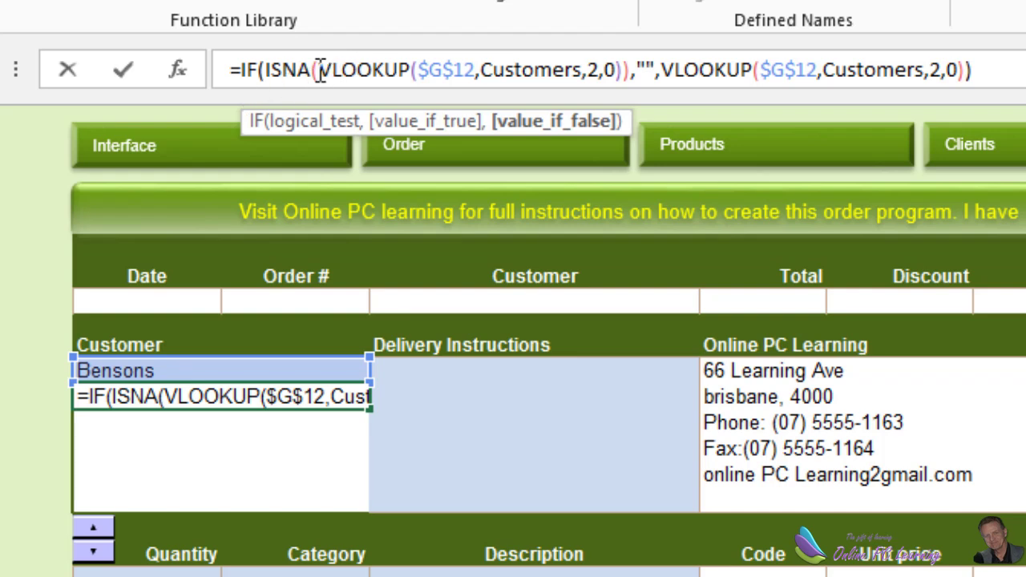
left_click_drag(319, 68, 607, 67)
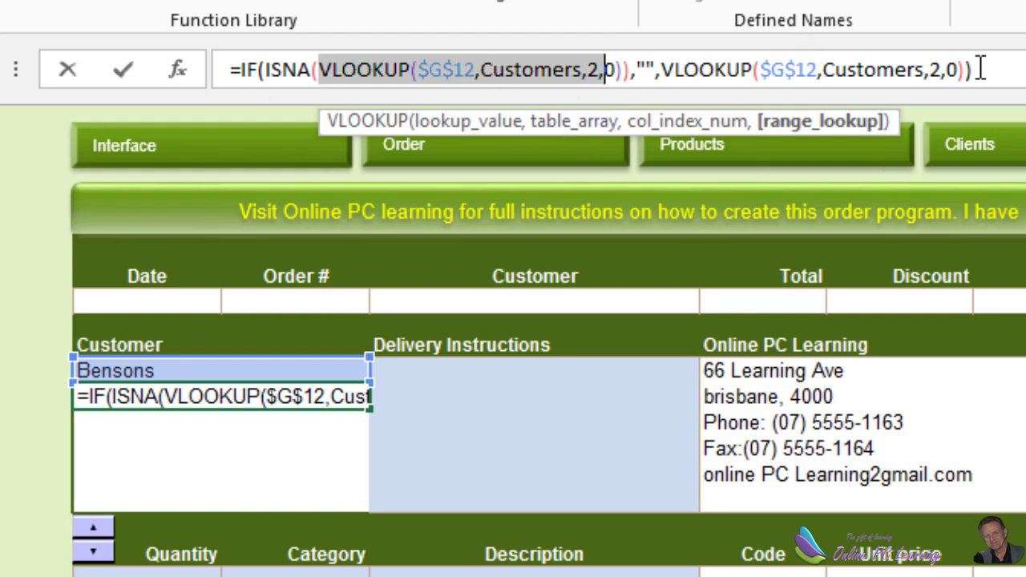
left_click(481, 69)
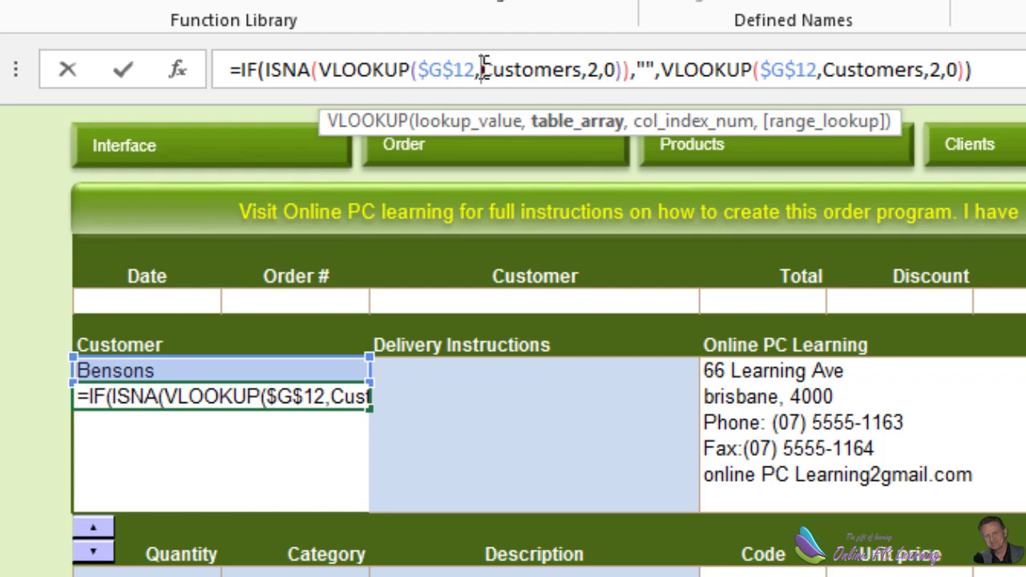
left_click_drag(525, 62, 583, 74)
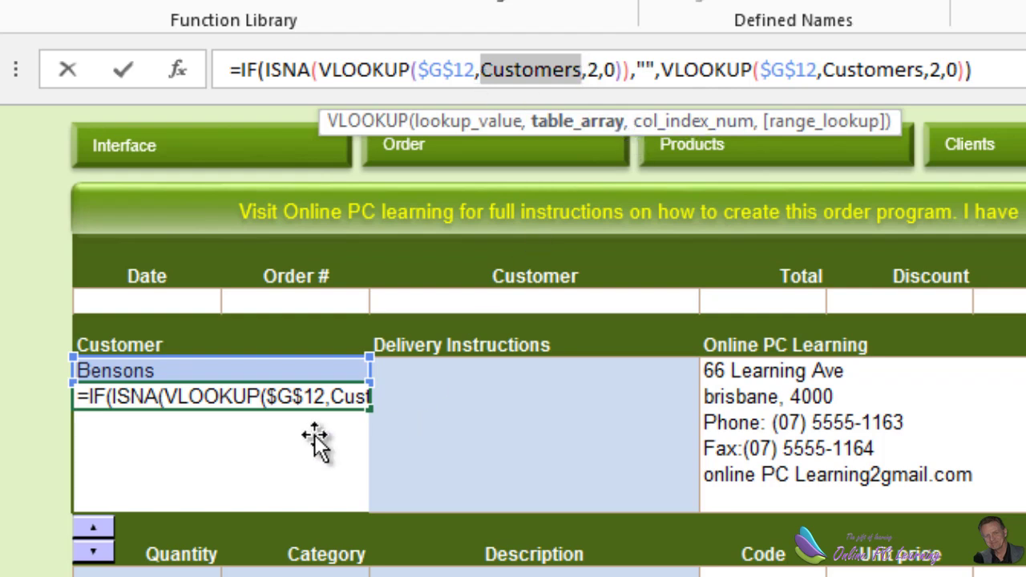
left_click(332, 415)
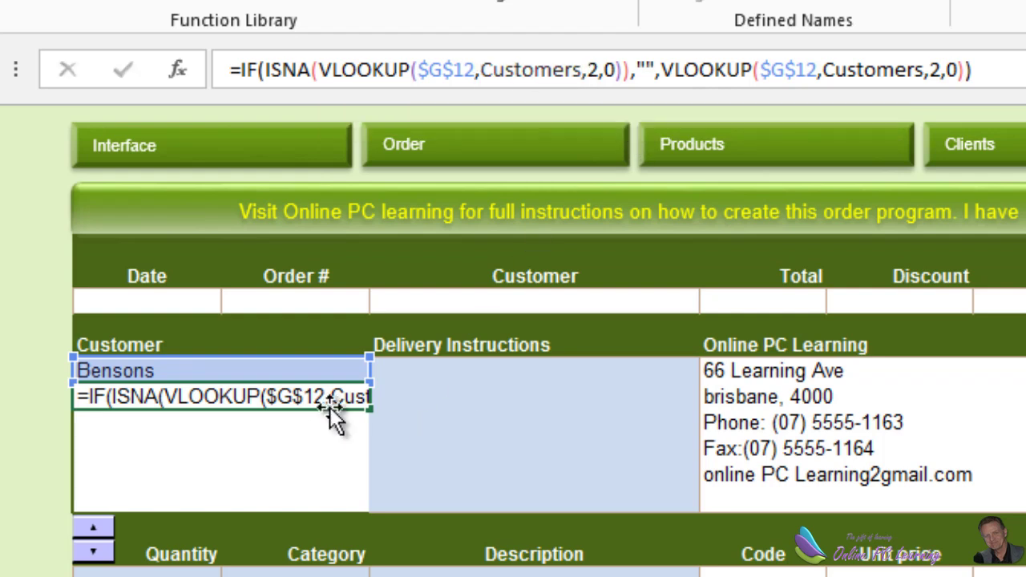
key("Escape")
key("Return")
- Copy the street address formula down through the four remaining address cells beneath it
left_click(358, 403)
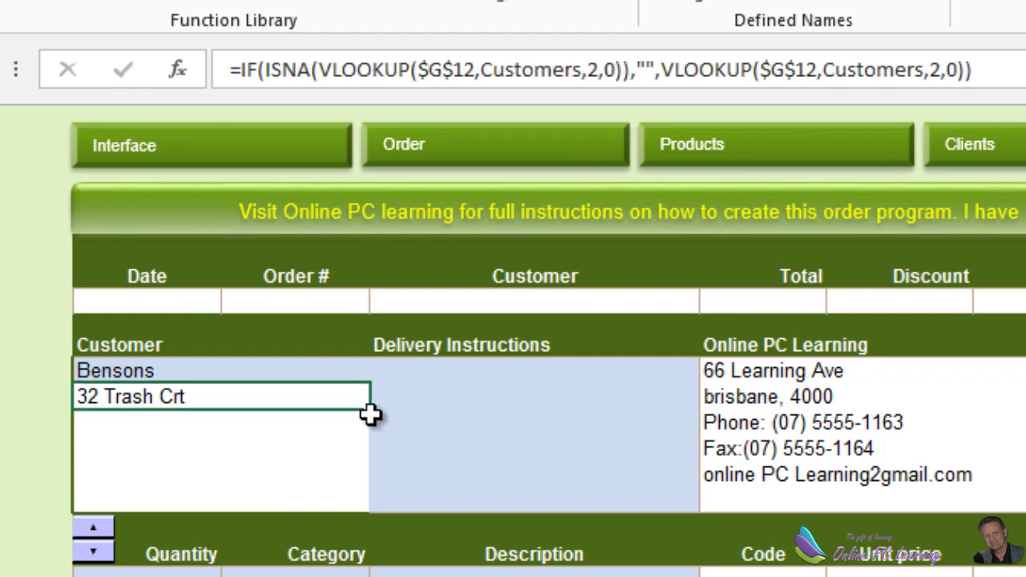
left_click_drag(368, 414, 362, 503)
- Set the column number to 3 in both VLOOKUPs of the formula directly below the street address
left_click(198, 425)
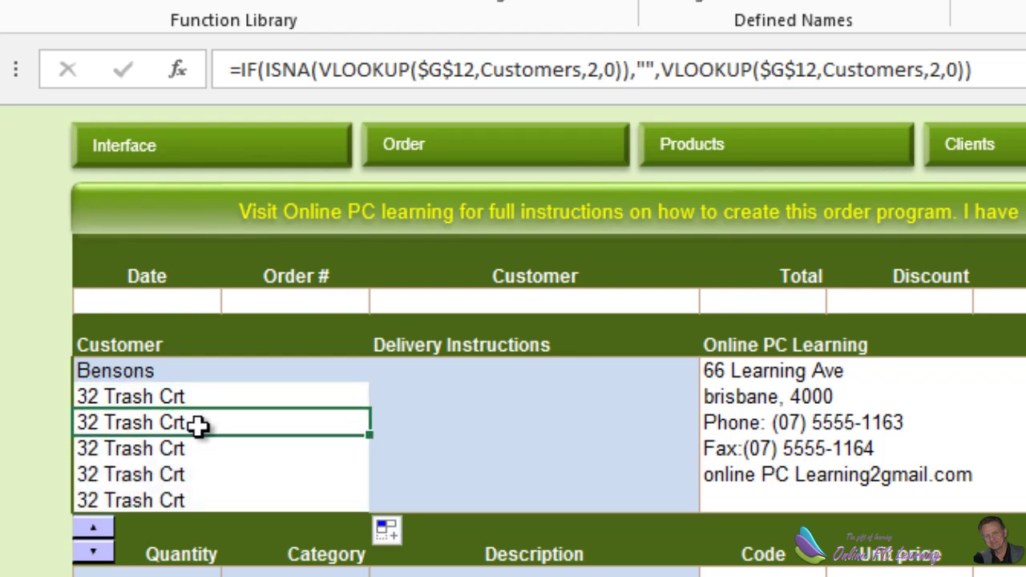
left_click(595, 68)
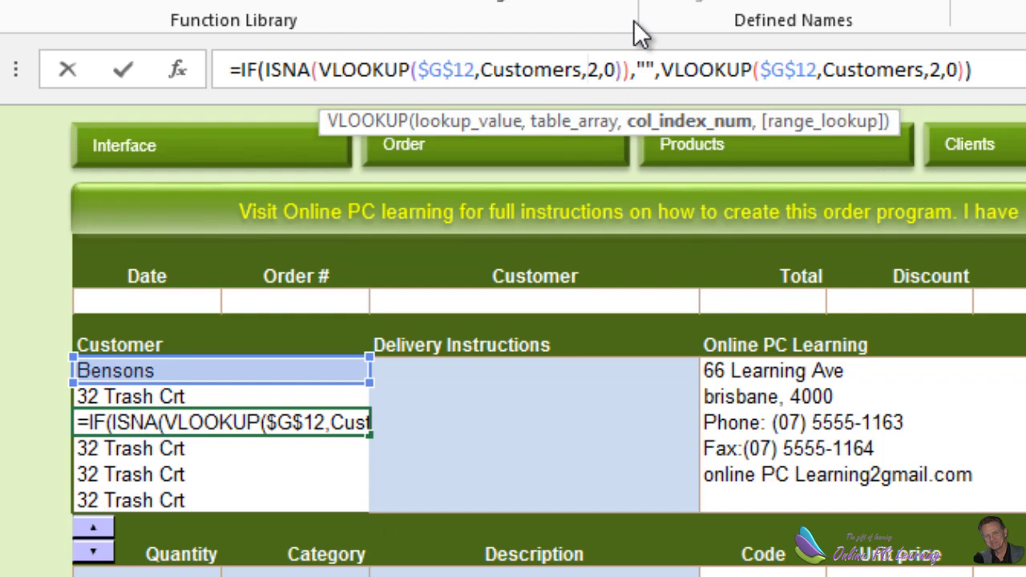
key("Delete")
type("3")
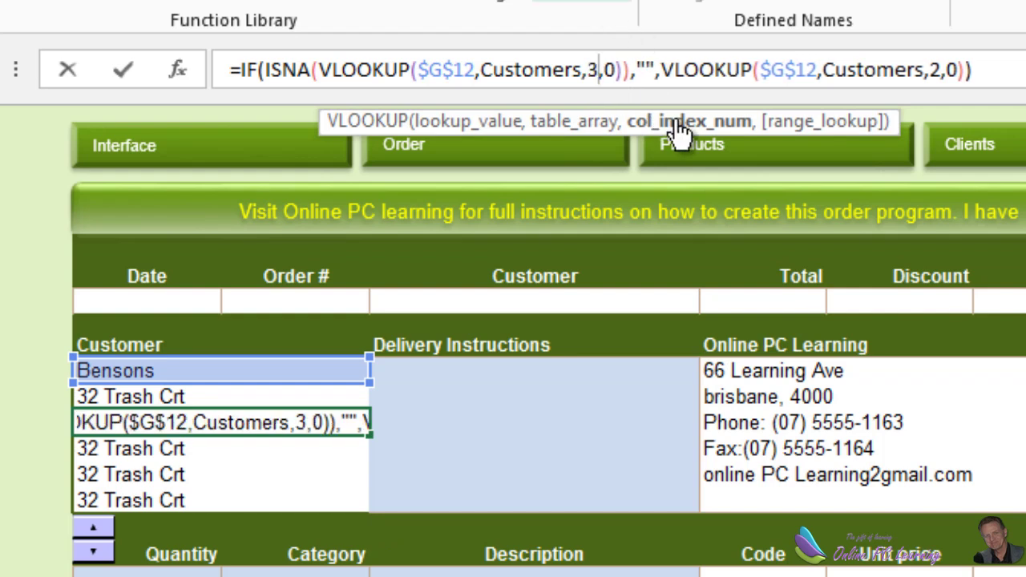
left_click(940, 70)
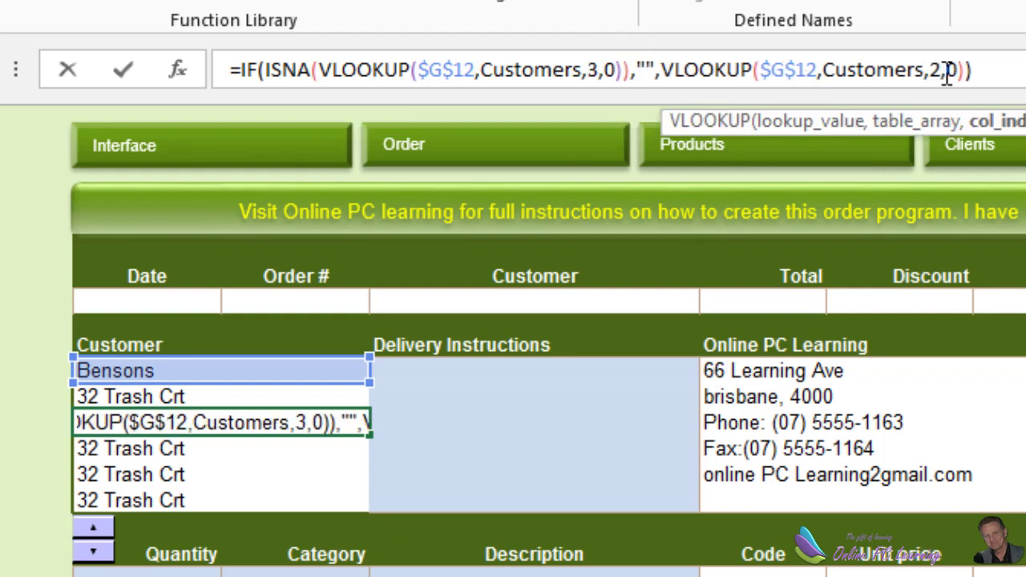
key("Delete")
type("3")
key("ctrl+Return")
key("Return")
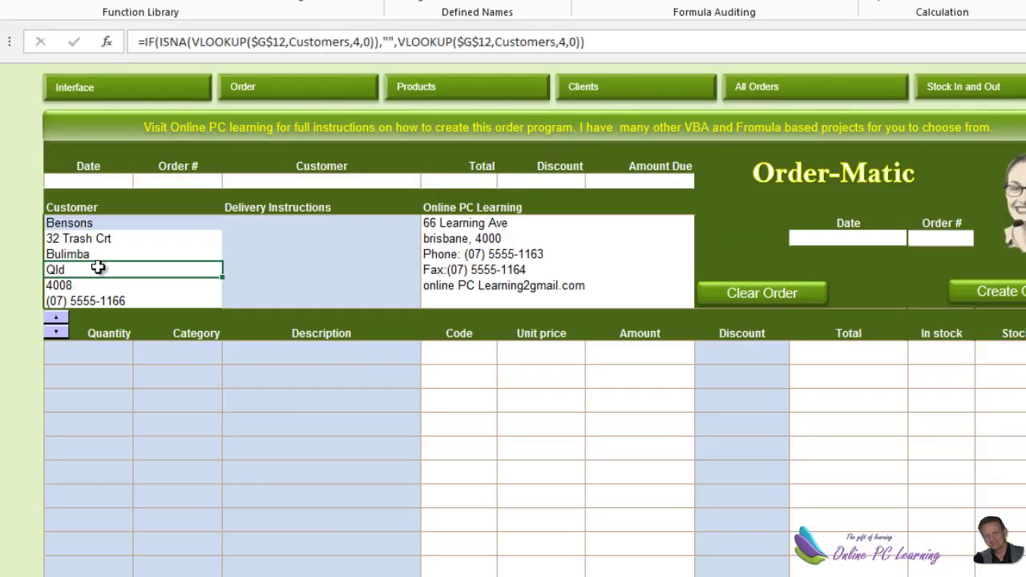
- Compare the VLOOKUP column numbers used in the street address, suburb and postcode formulas
left_click(97, 254)
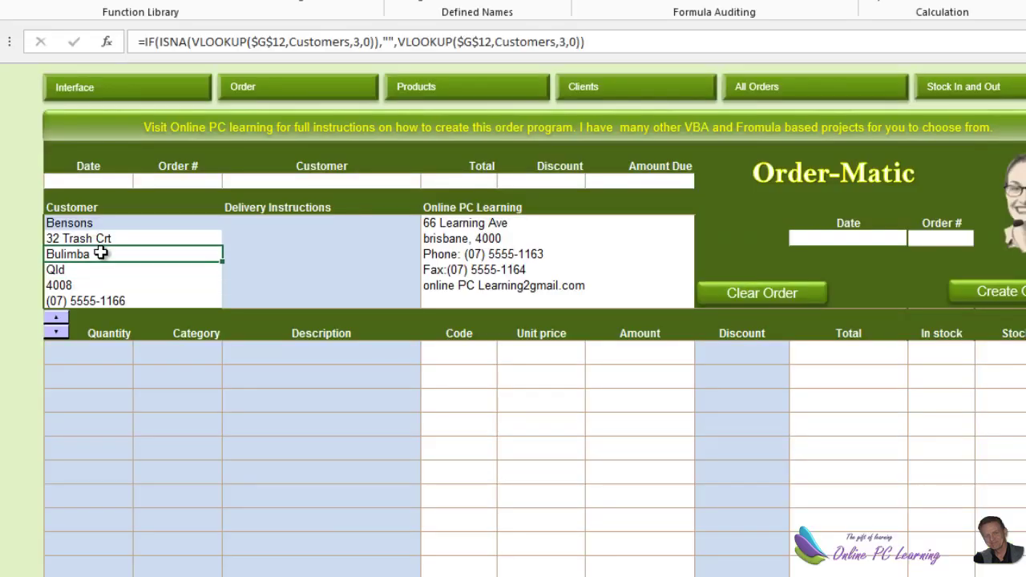
left_click(103, 238)
left_click(83, 286)
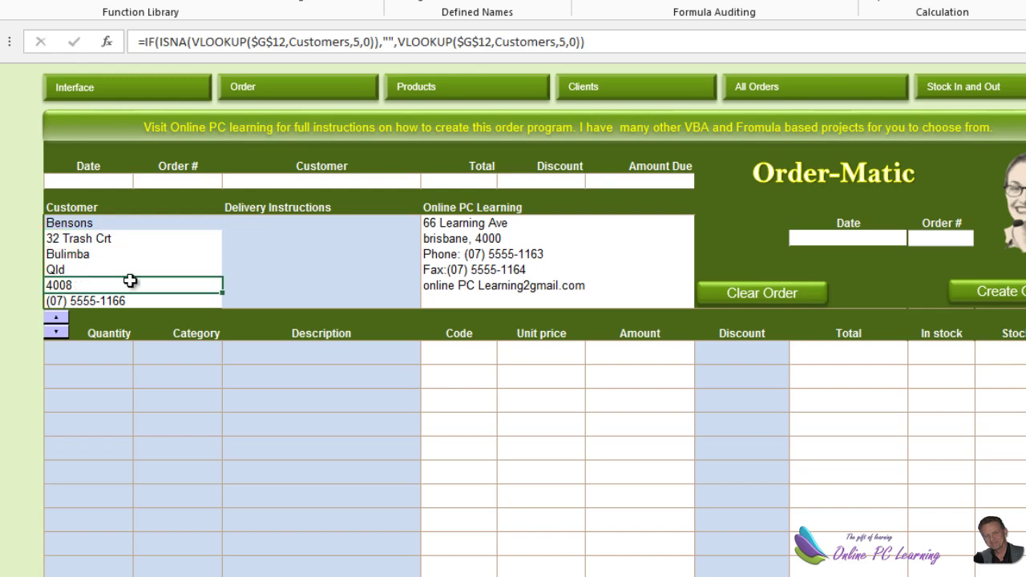
left_click(118, 237)
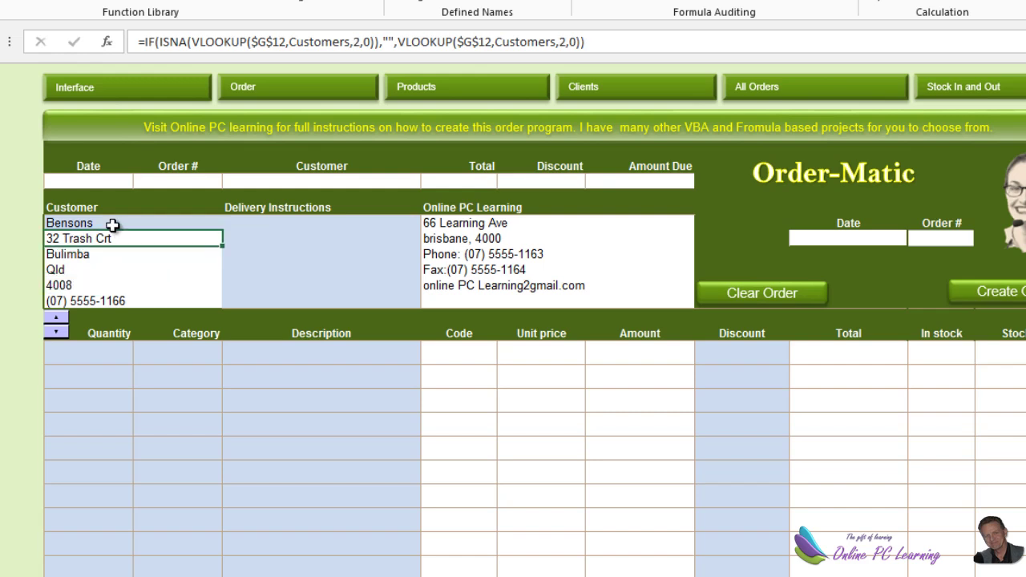
- Test the address lookups by choosing Manor Style and then Simply Simple as the customer
left_click(113, 225)
left_click(230, 226)
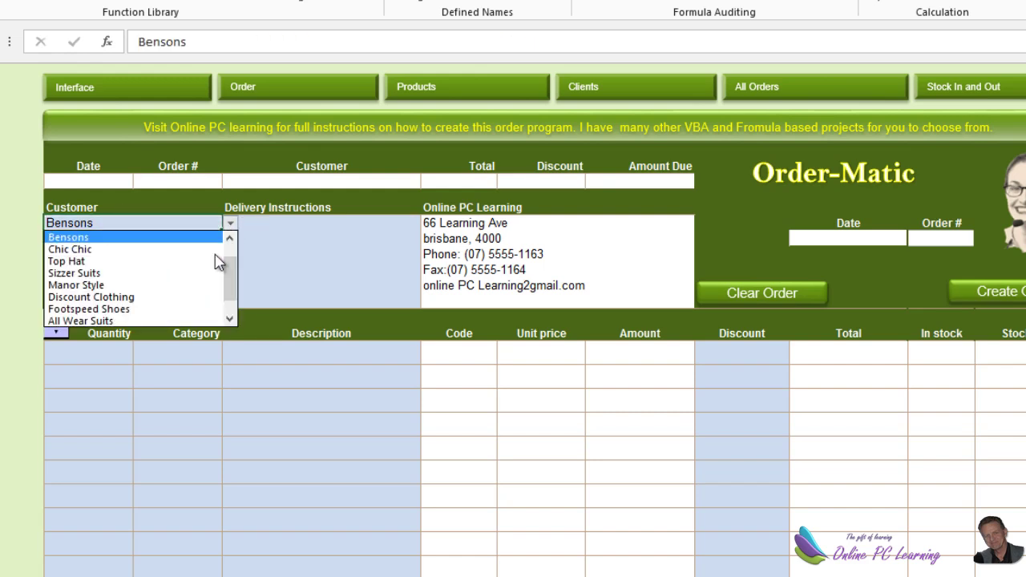
left_click(181, 284)
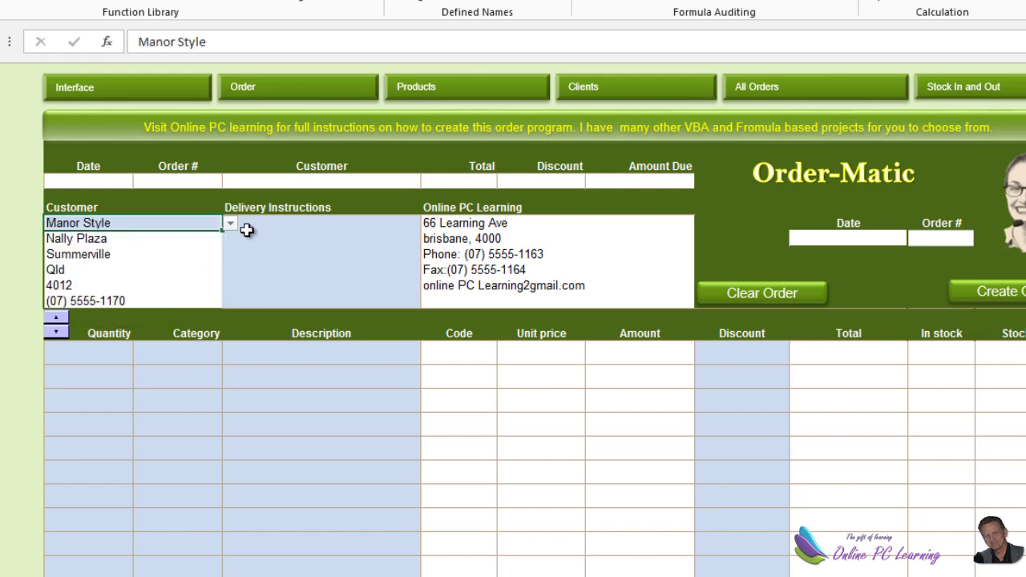
left_click(230, 225)
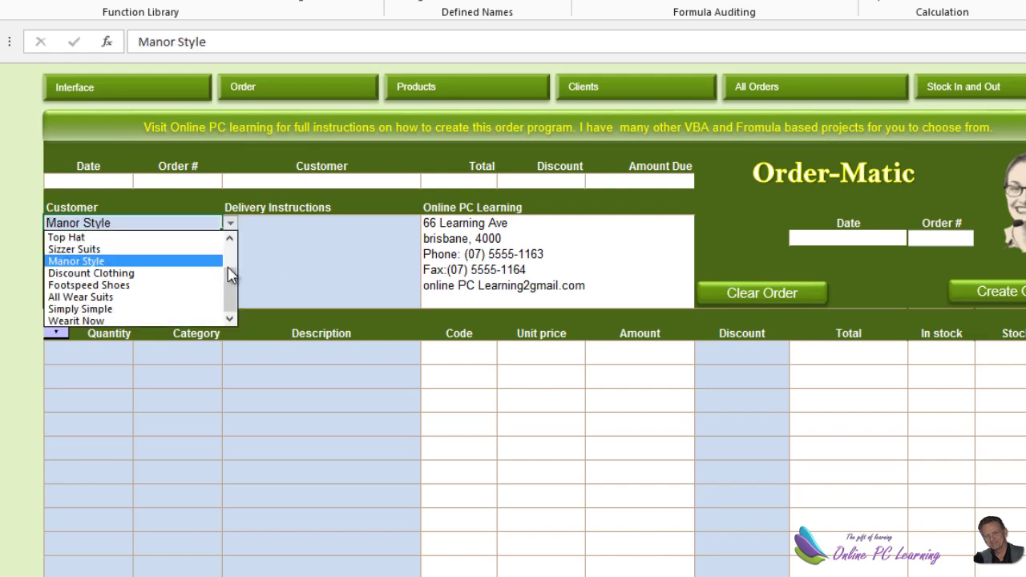
left_click(156, 308)
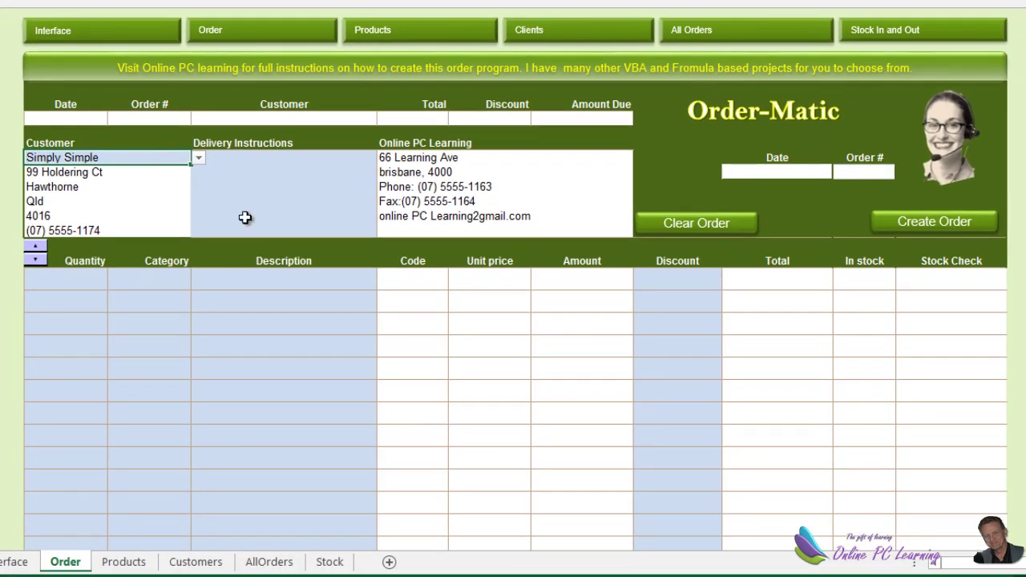
- Clear the Customer cell to test all the address lookups with no customer chosen
key("Delete")
left_click(285, 217)
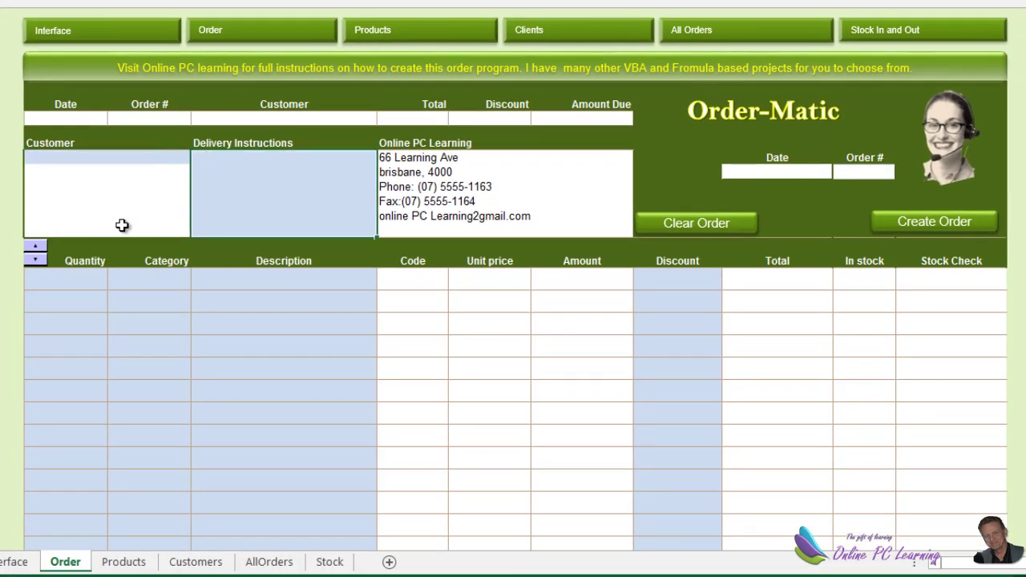
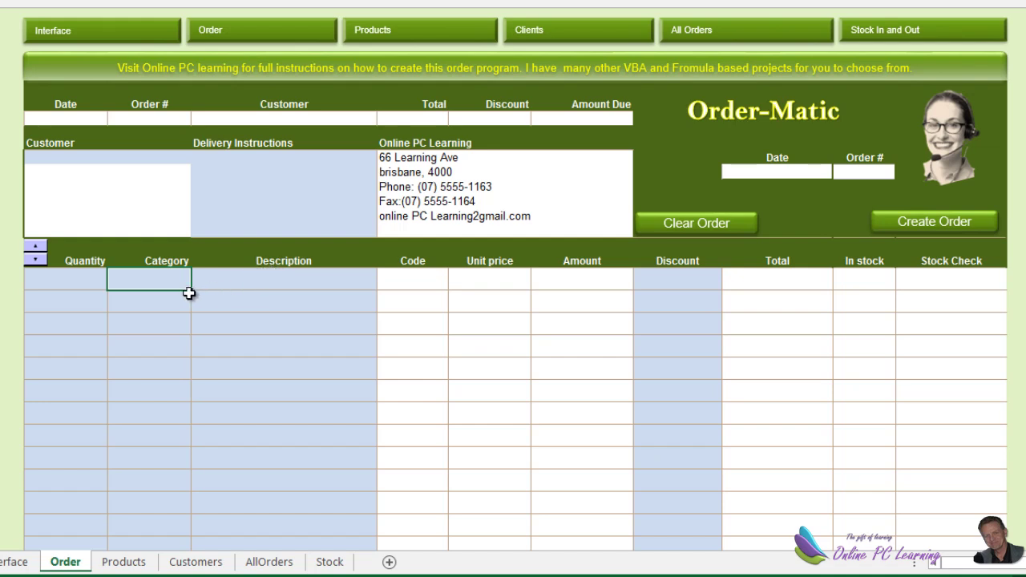
- Name the Description header cell above the product list on the Products sheet Cascade
left_click(263, 274)
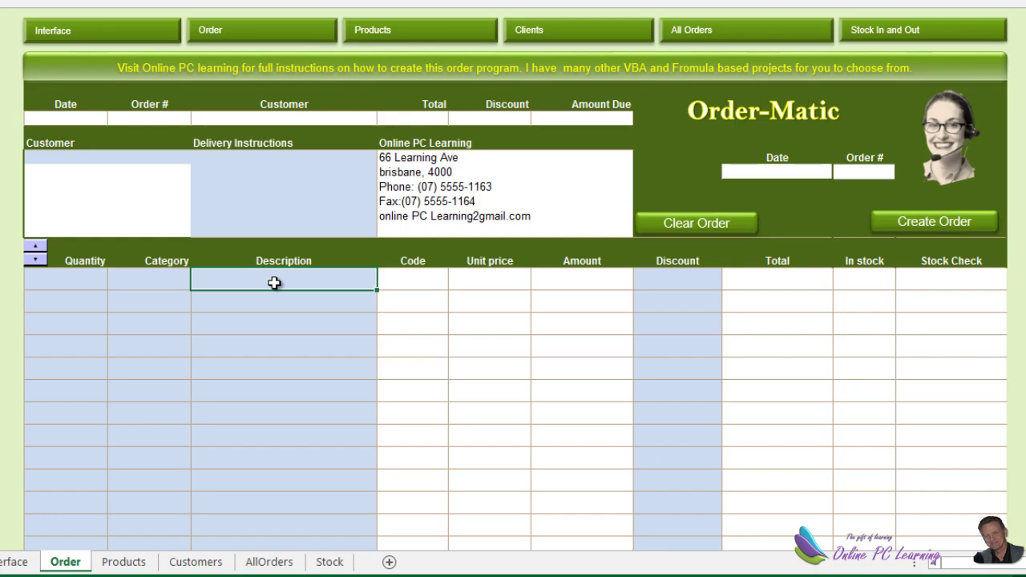
left_click(137, 561)
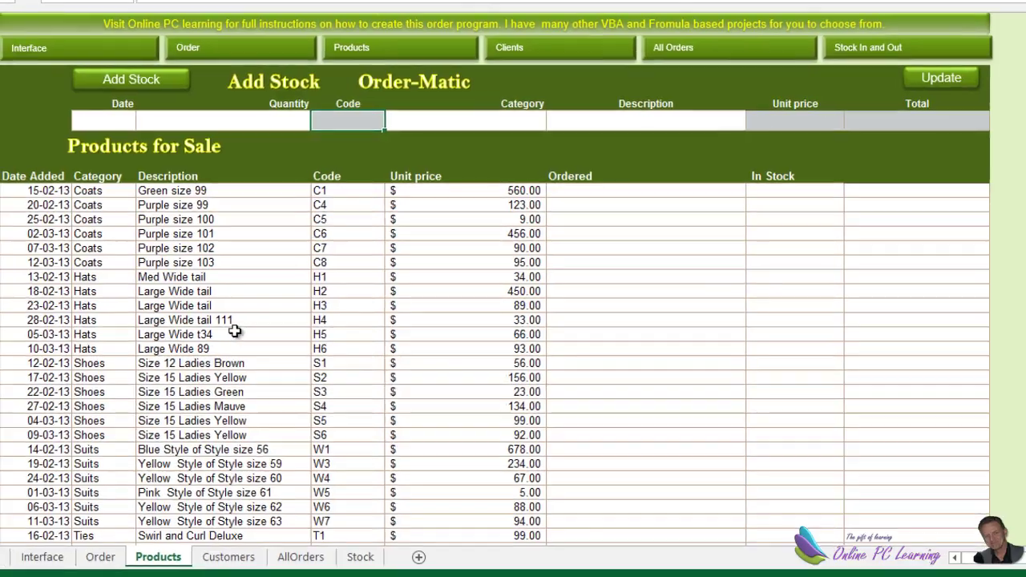
left_click(197, 177)
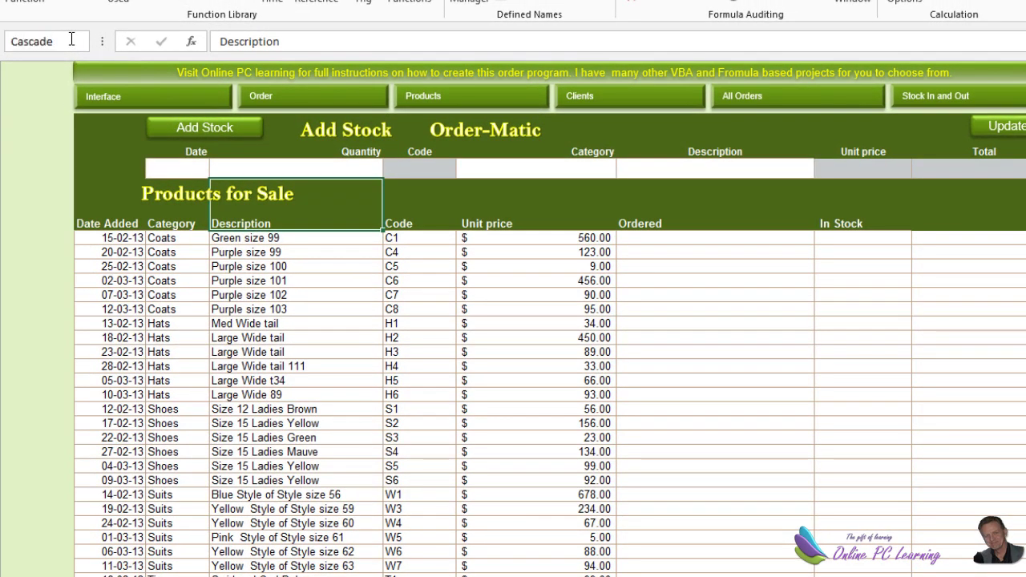
key("Return")
- Name the filled Category cells of the product list, from the first Coats row to the last Ties row, Category_Full
left_click(308, 282)
scroll(304, 280, "down", 5)
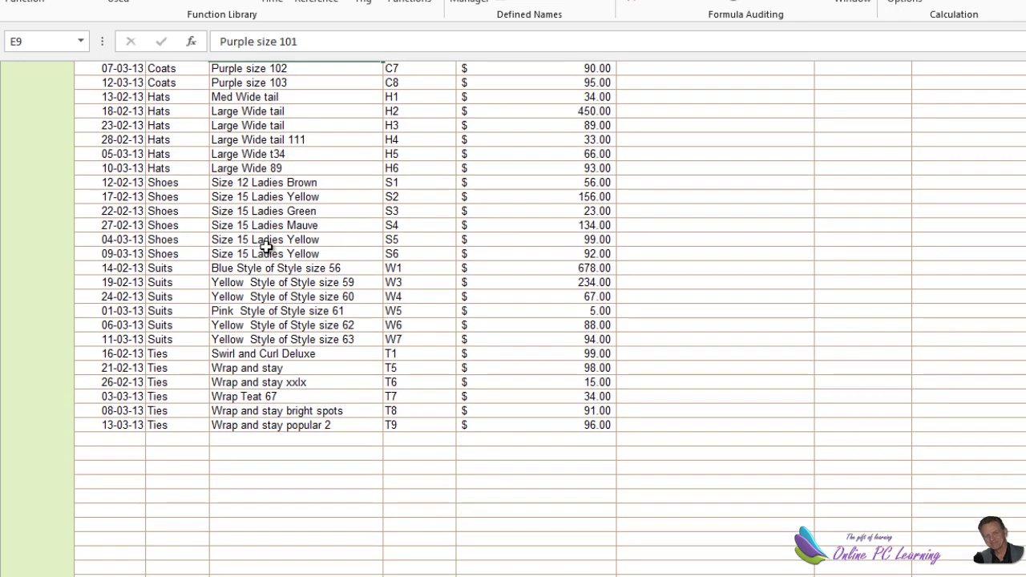
scroll(266, 245, "up", 2)
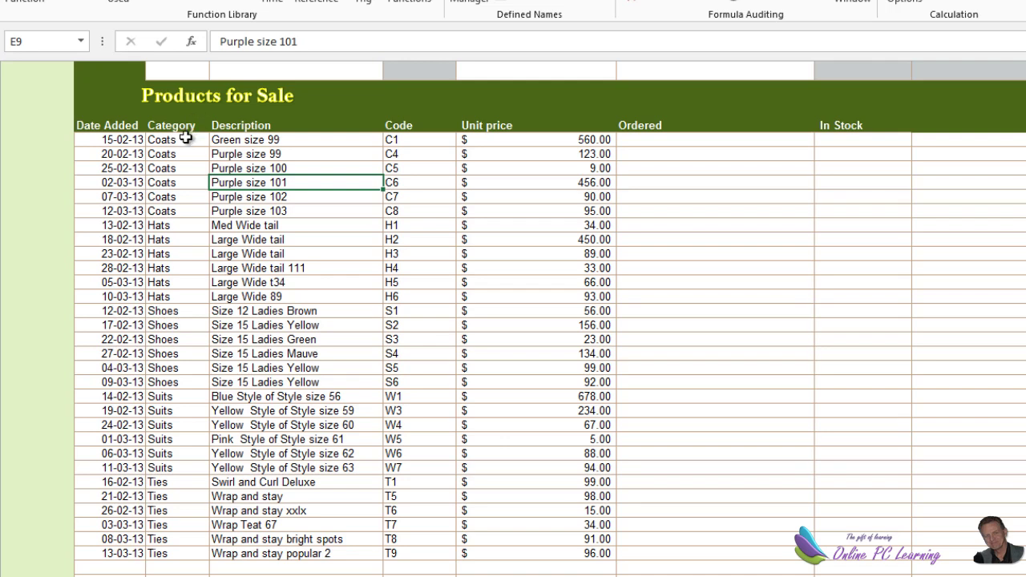
left_click_drag(186, 138, 206, 555)
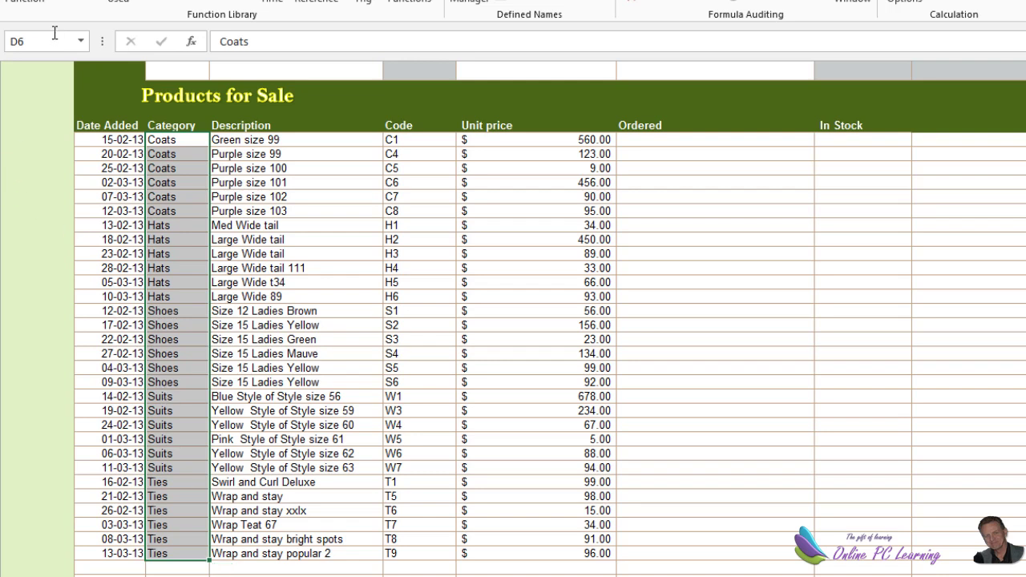
left_click(42, 40)
type("Ca")
type("tegory_Full")
key("Return")
- Check which cells the Category_Full and Cascade names refer to by going to each named range
left_click(81, 41)
left_click(81, 41)
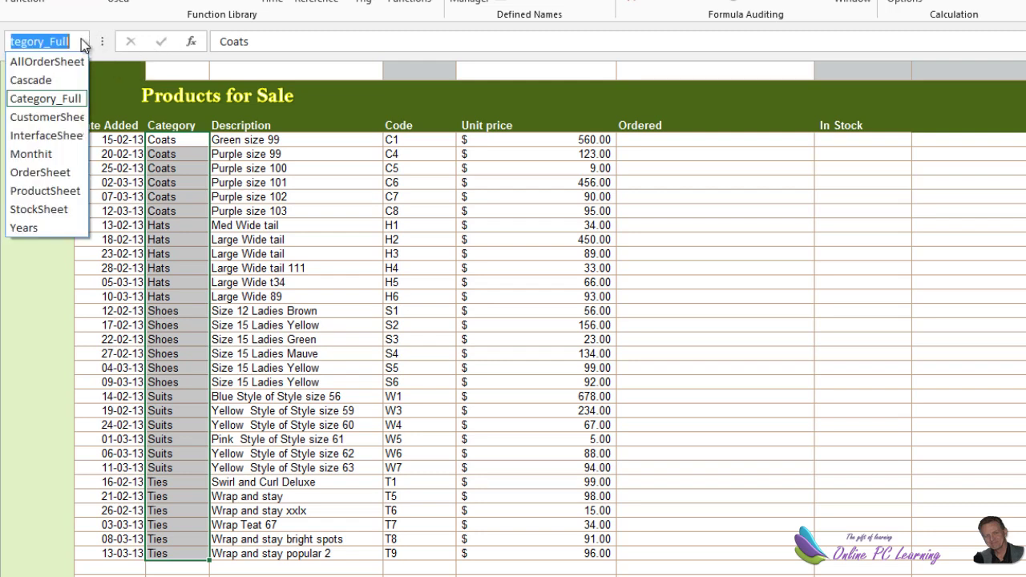
left_click(163, 169)
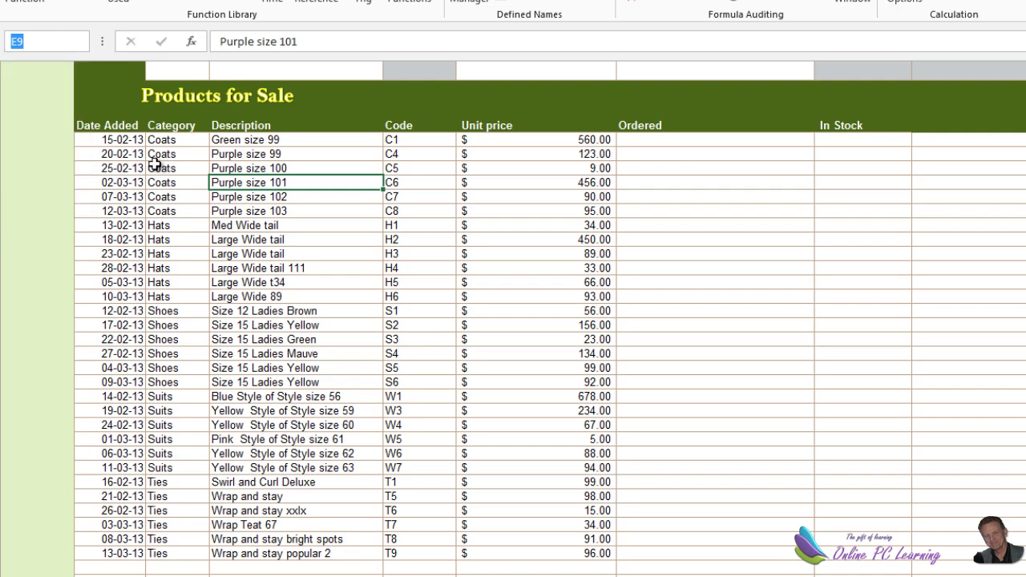
left_click(81, 41)
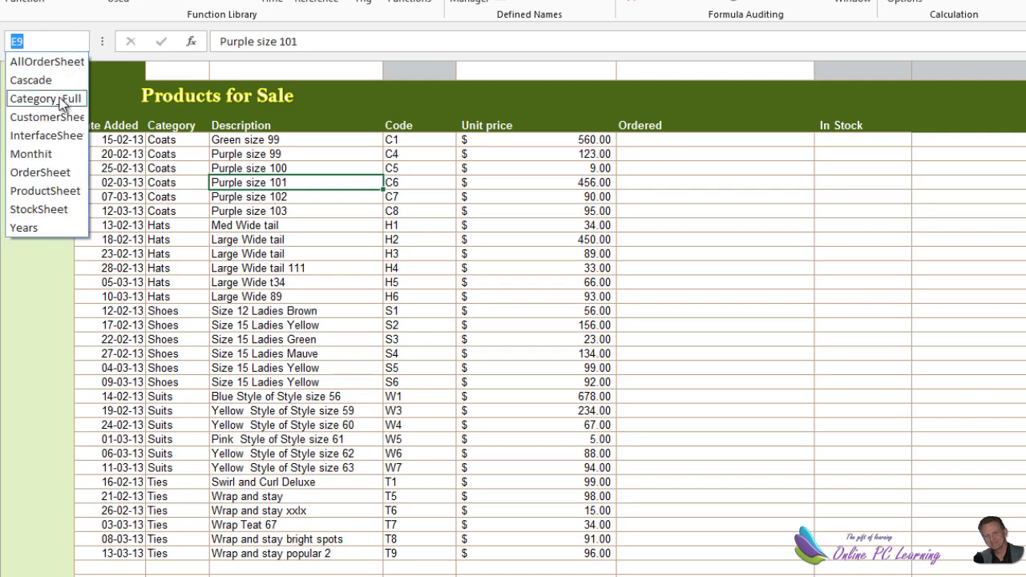
left_click(60, 97)
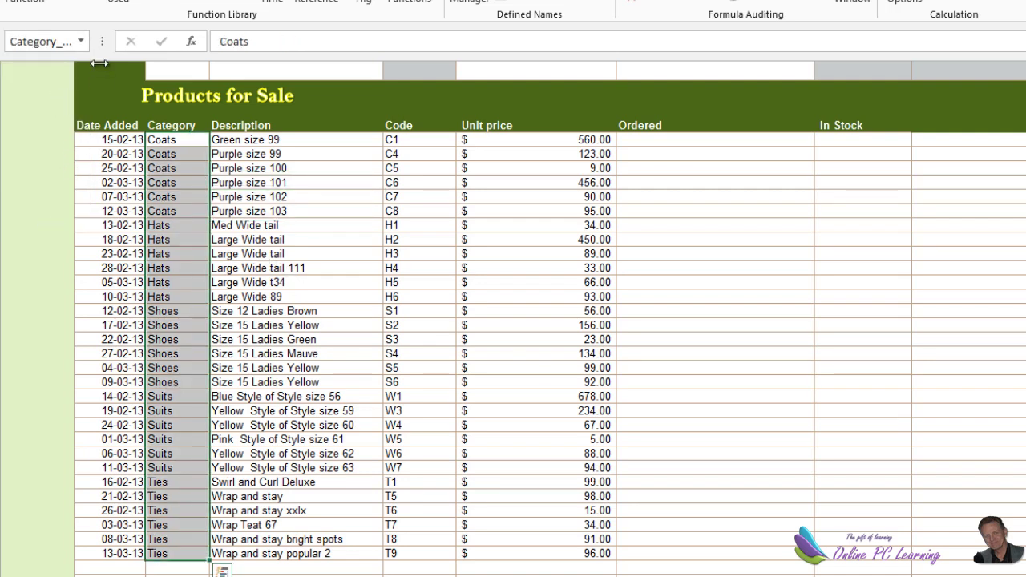
left_click(81, 41)
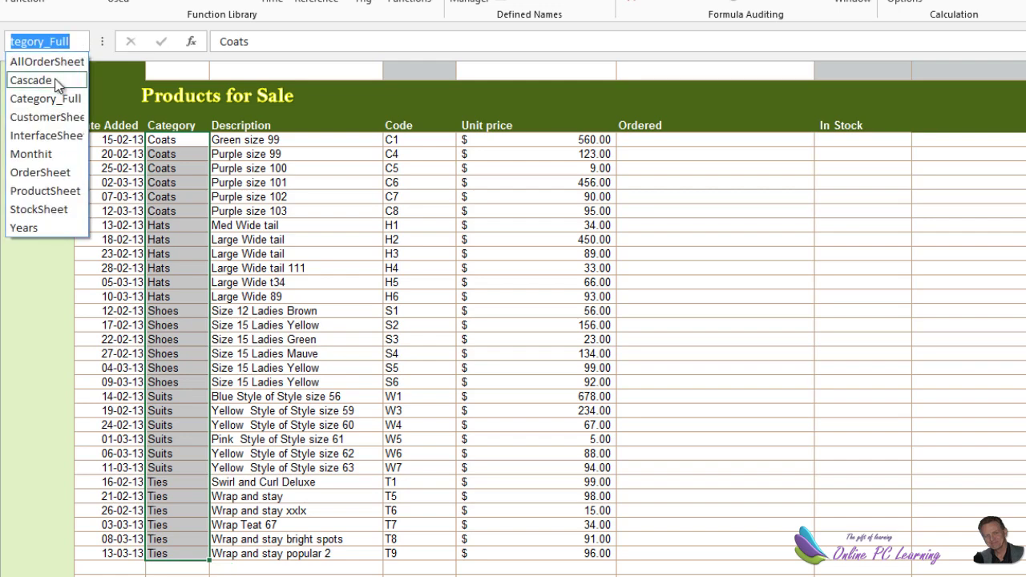
left_click(54, 80)
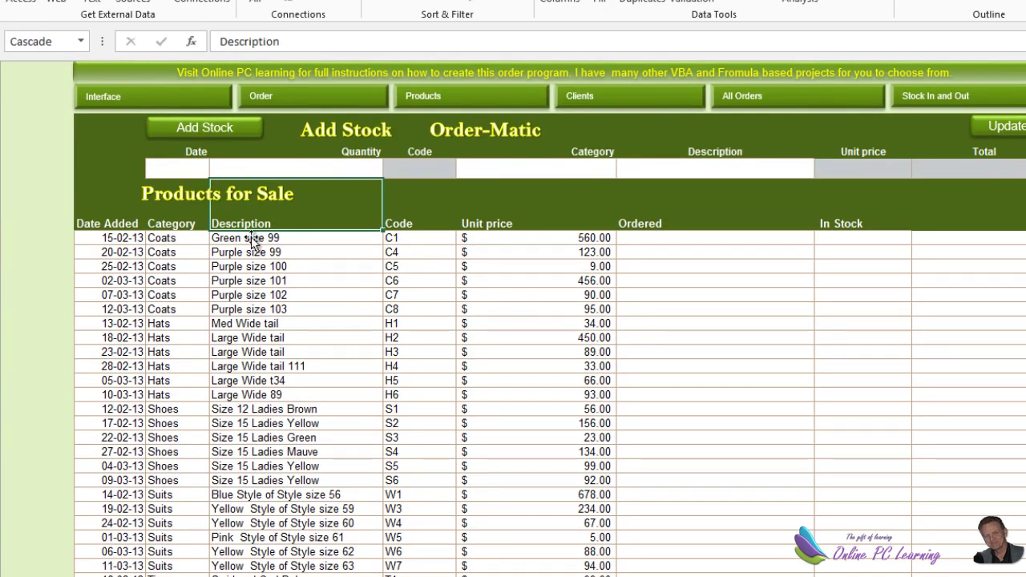
- Examine the Categories list on the Products sheet and the OFFSET formula that the Category name refers to
left_click_drag(180, 240, 171, 537)
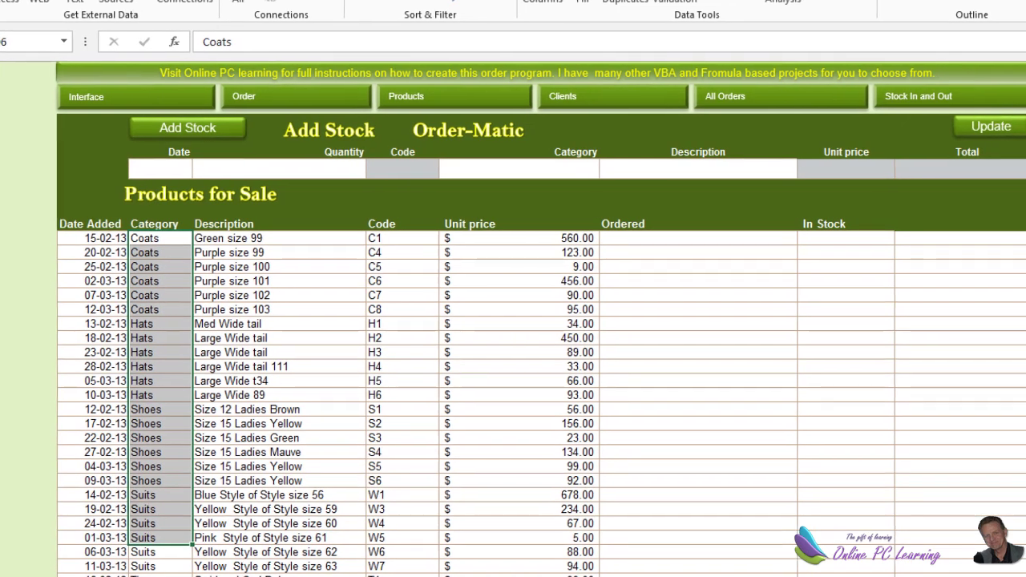
scroll(513, 321, "right", 10)
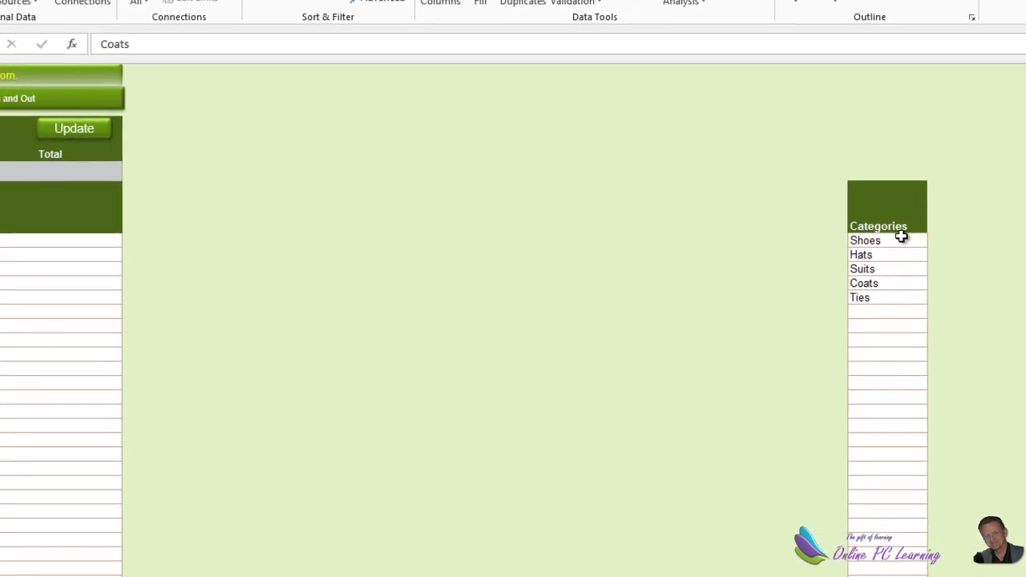
left_click_drag(926, 238, 863, 301)
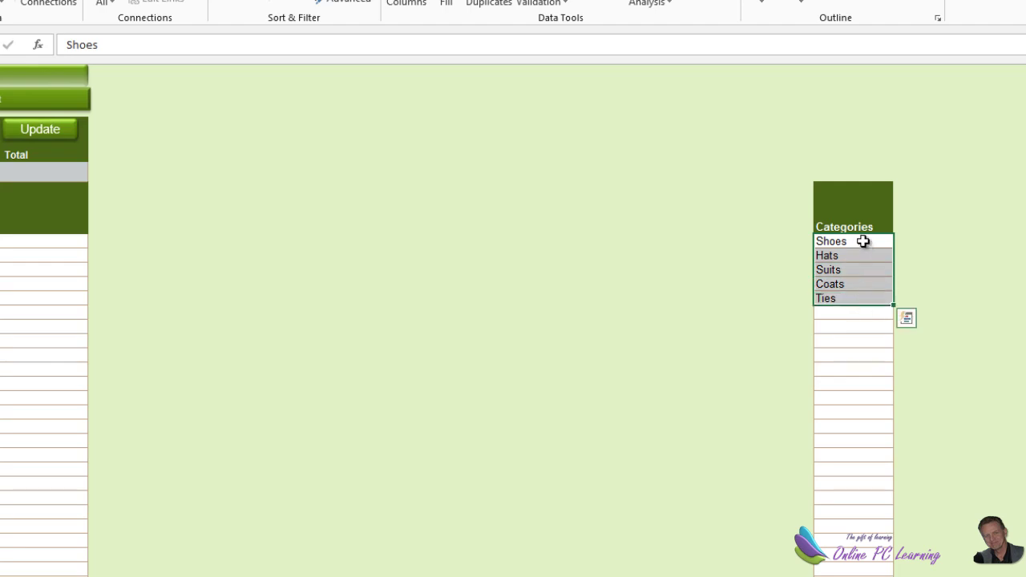
left_click_drag(862, 240, 866, 298)
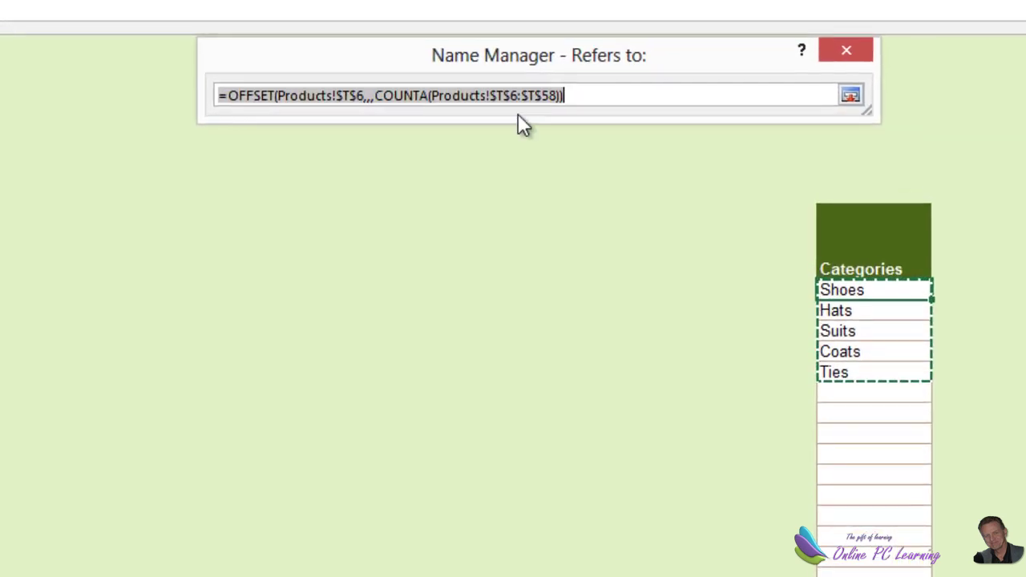
left_click_drag(178, 93, 685, 159)
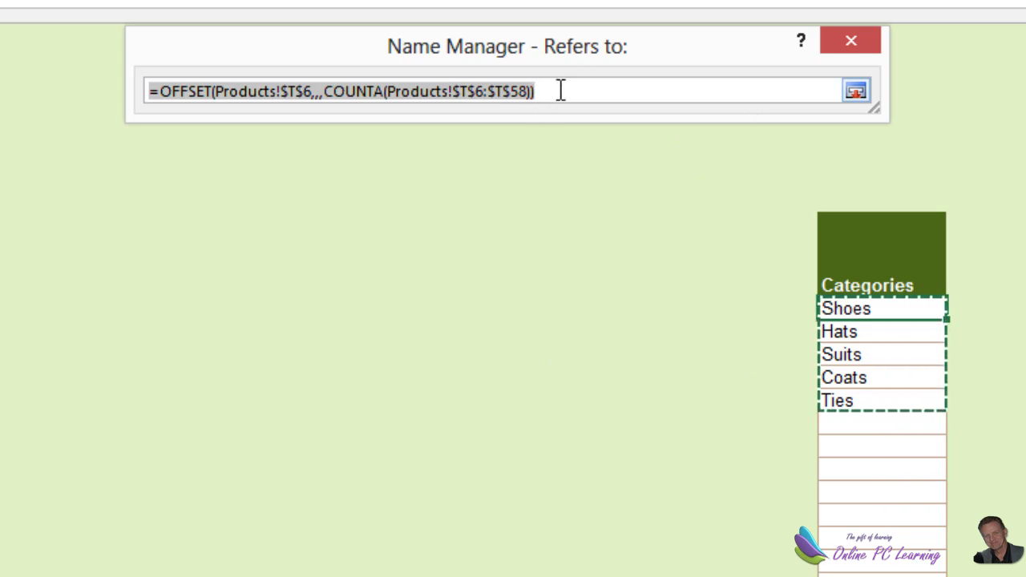
left_click(850, 51)
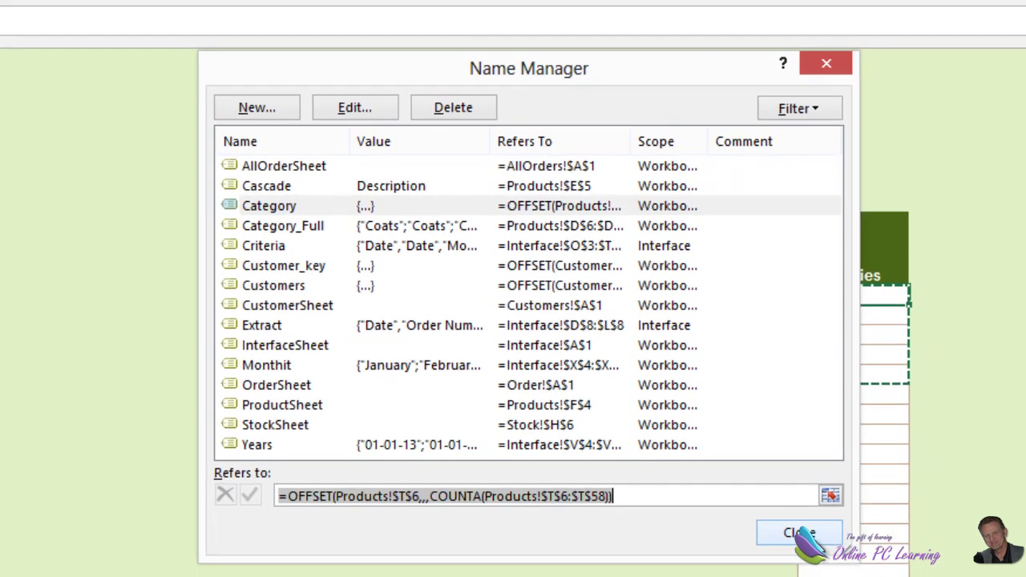
left_click(785, 500)
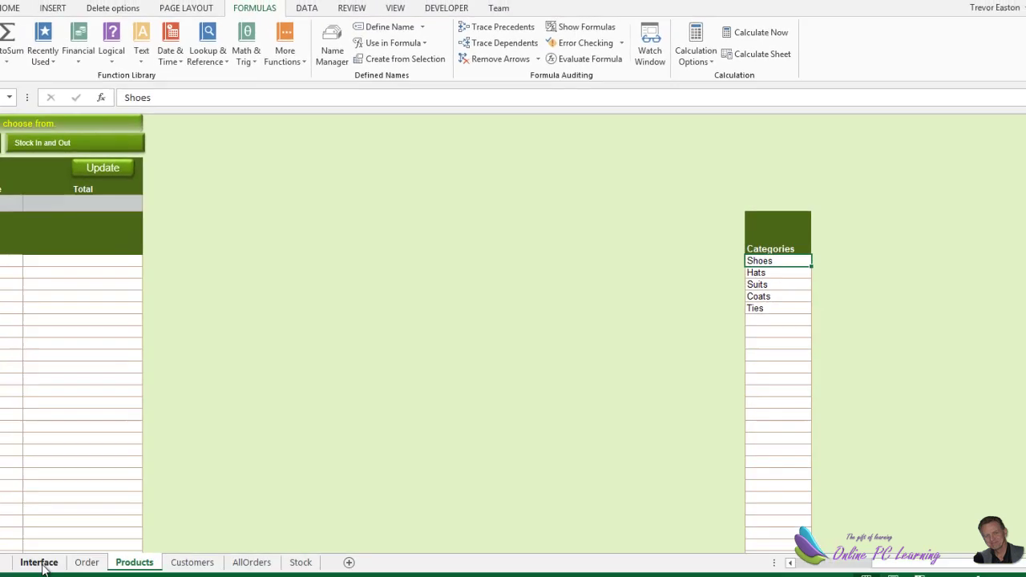
- On the Order sheet, add list validation with the source =Category to the first order line's Category cell and choose Suits
left_click(89, 535)
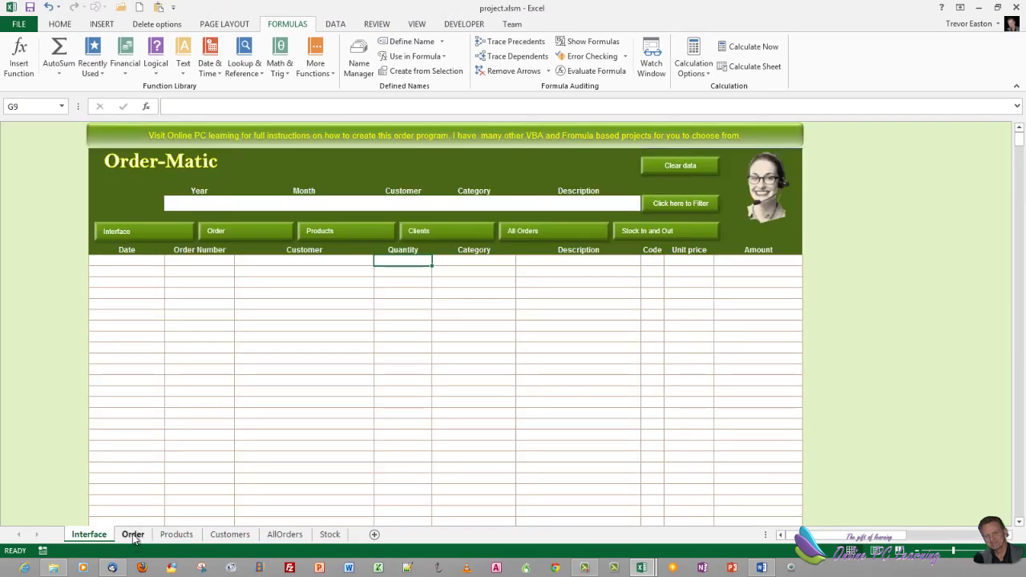
left_click(134, 535)
left_click(192, 323)
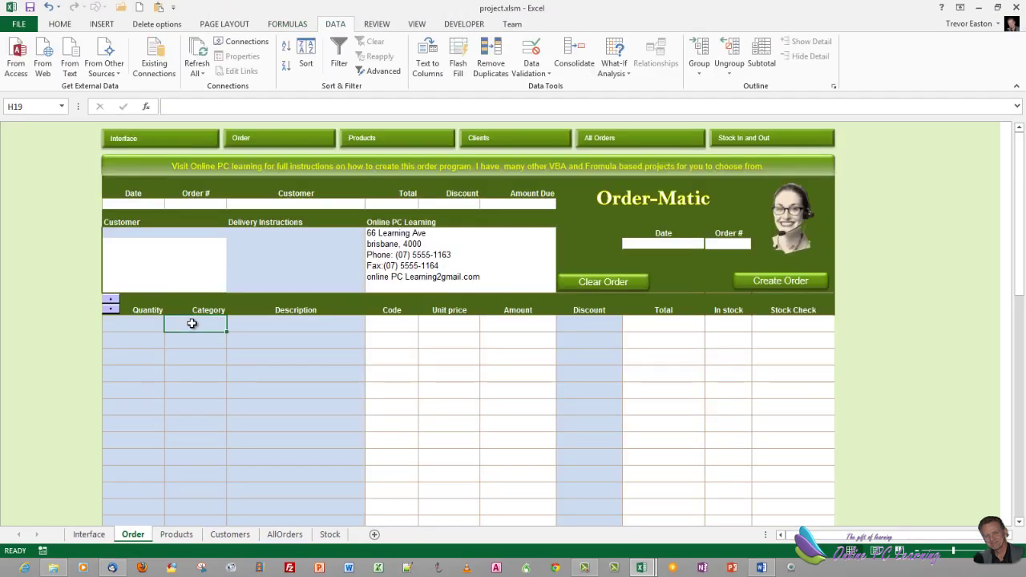
left_click(535, 60)
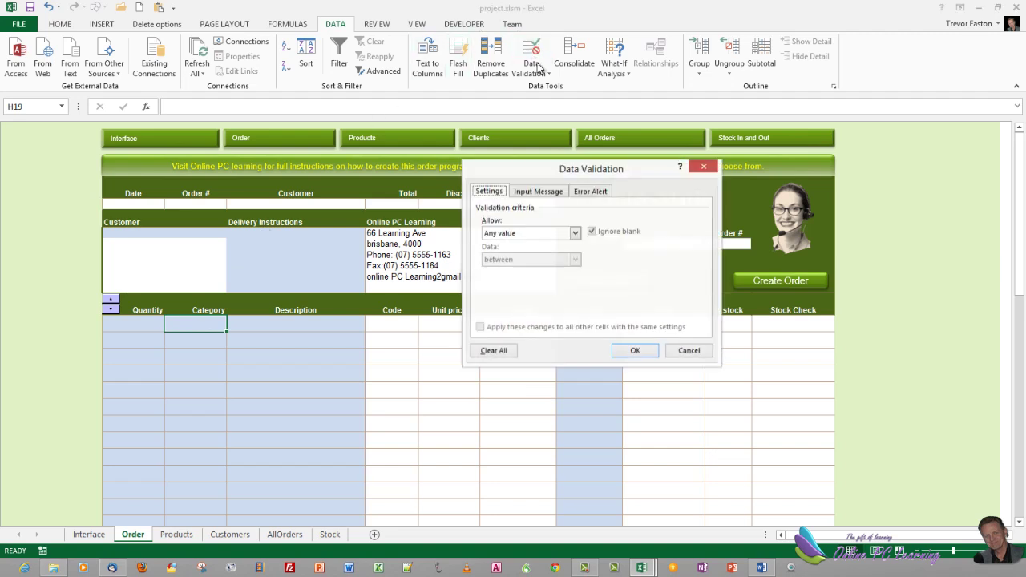
left_click(575, 233)
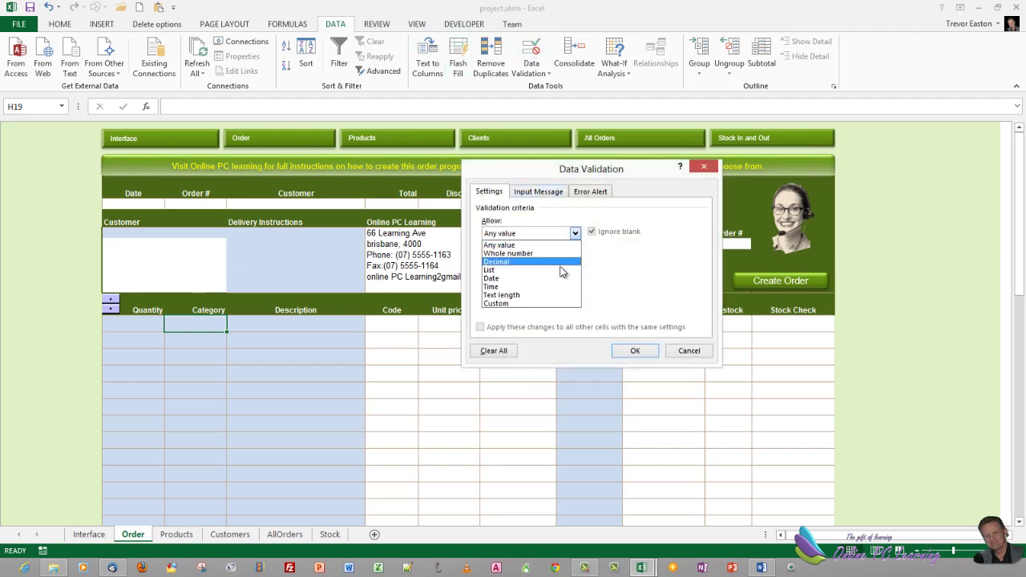
left_click(555, 270)
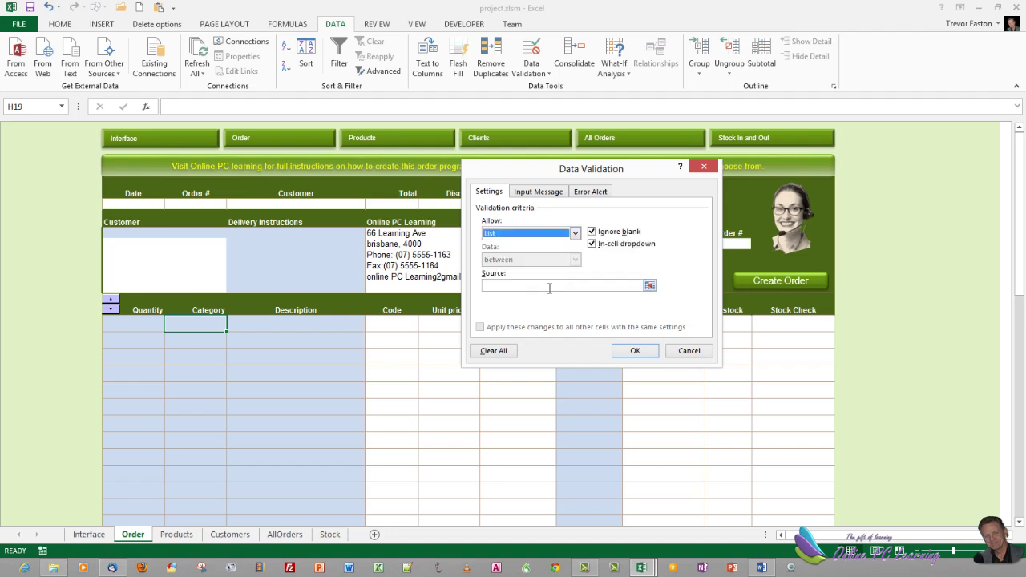
left_click(549, 287)
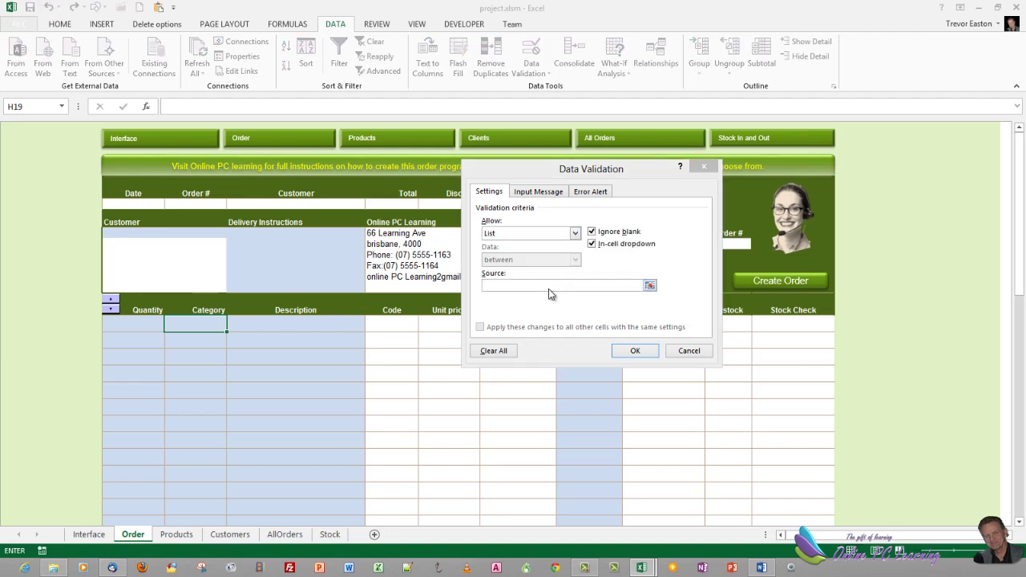
key("F3")
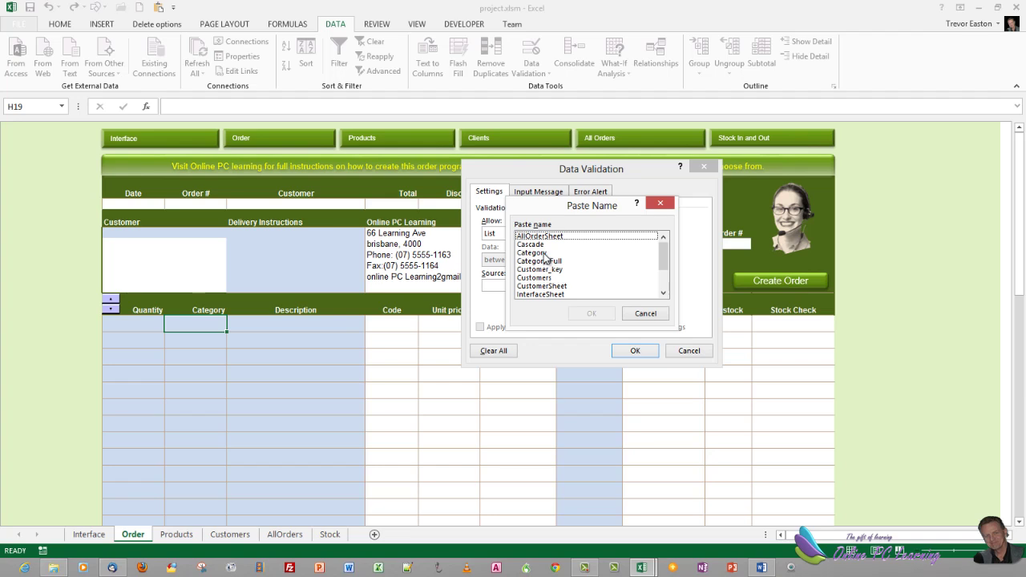
left_click(532, 252)
left_click(592, 313)
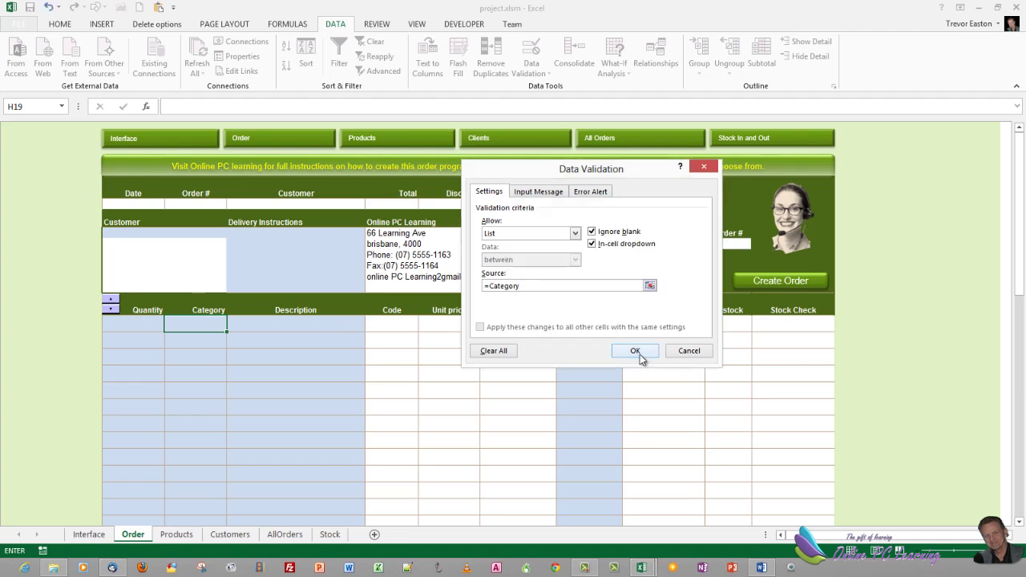
left_click(635, 351)
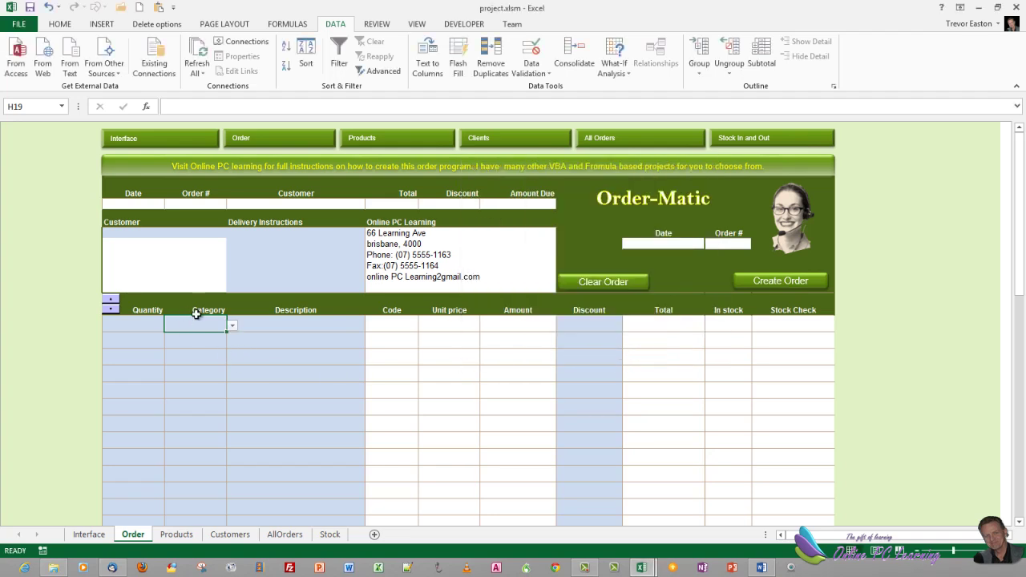
left_click(231, 326)
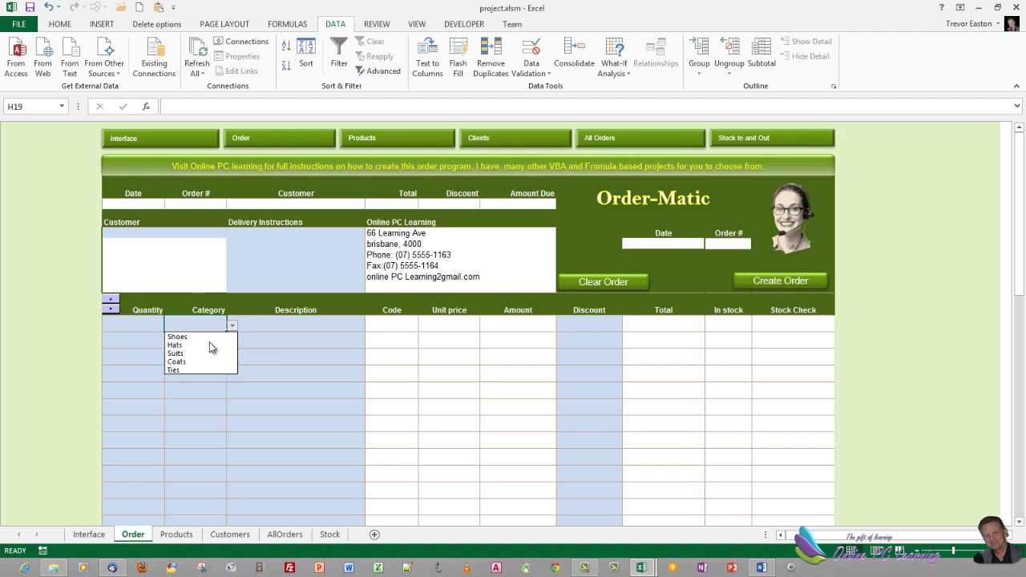
key("Escape")
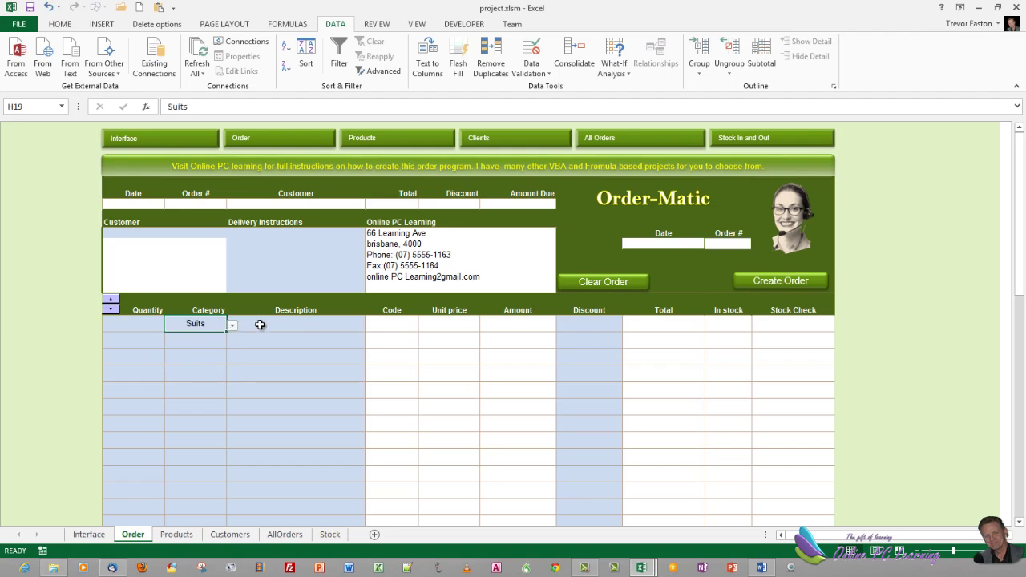
- Add list validation to the first order line's Description cell, with a source formula beginning =OFFSET(Cascade,MATCH($H19,Category_Full,0)
left_click(273, 325)
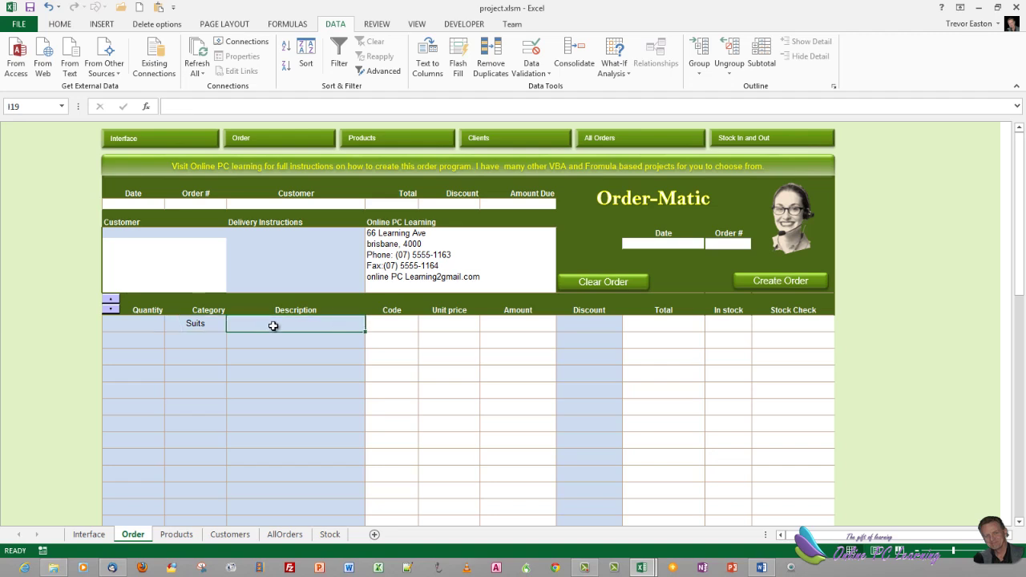
left_click(530, 72)
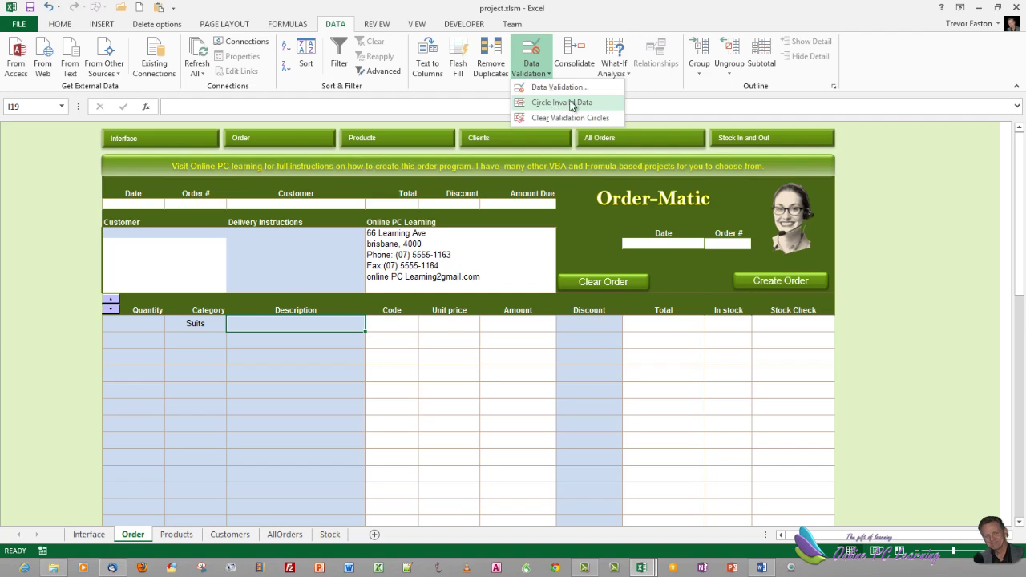
left_click(559, 87)
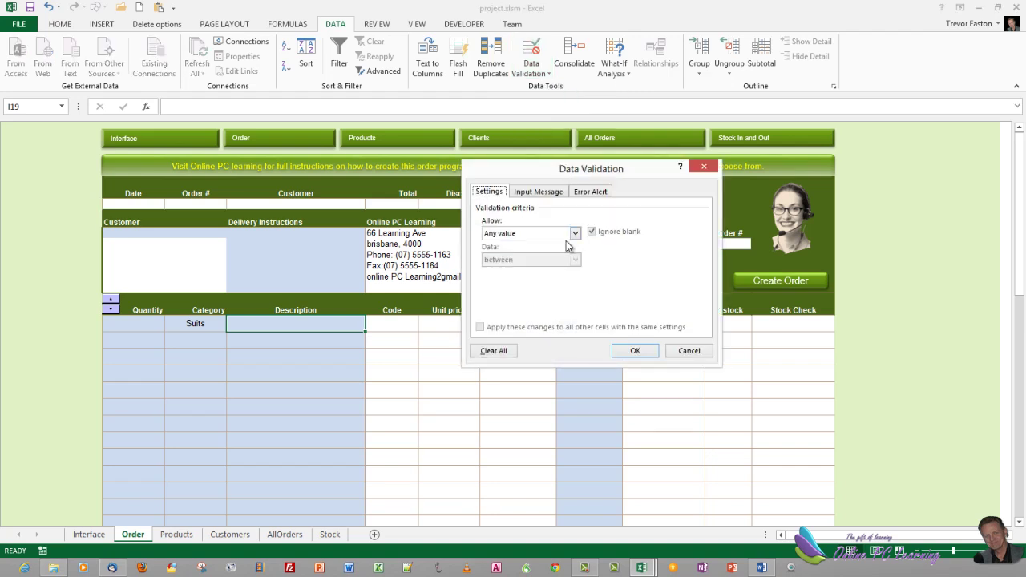
left_click(575, 236)
left_click(543, 272)
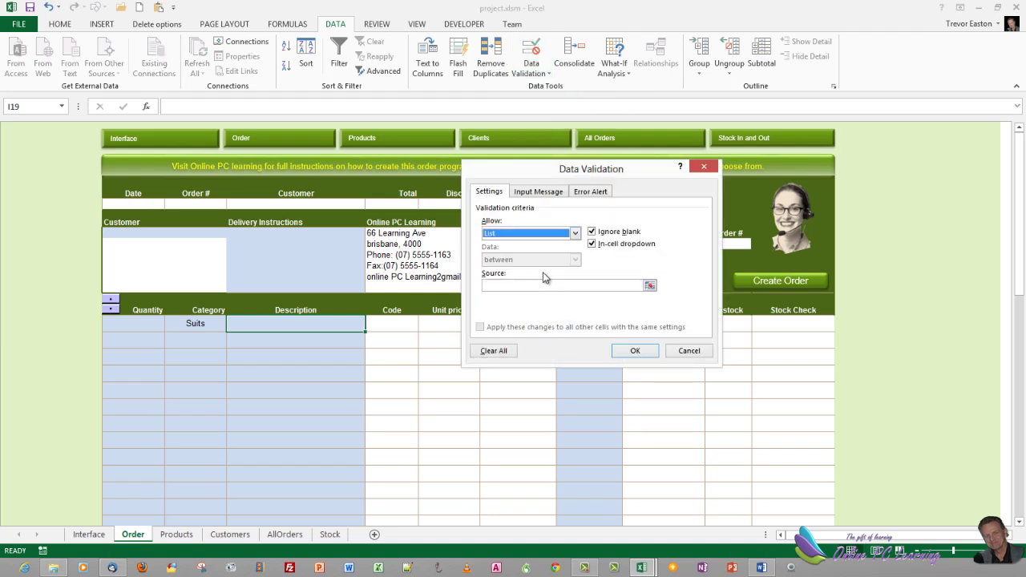
left_click(533, 284)
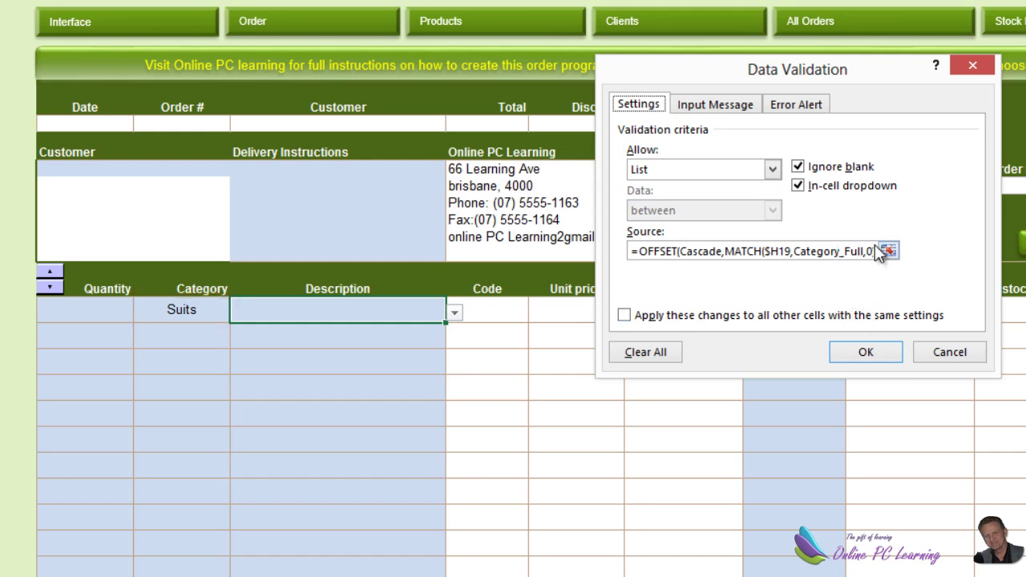
left_click(865, 353)
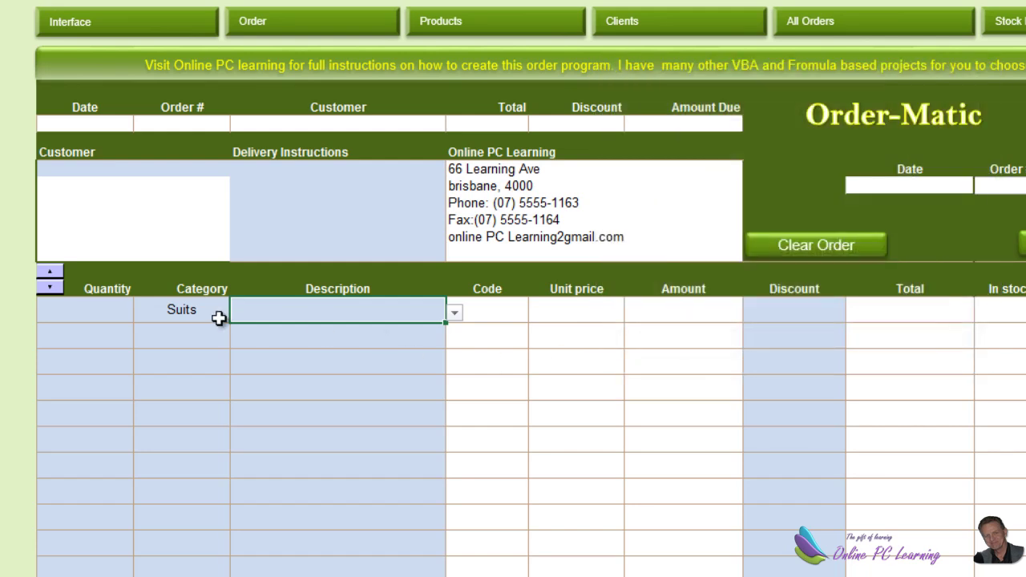
- Test the dependent lists by setting the first order line's category to Hats and its description to Large Wide tail 111
left_click(181, 309)
left_click(237, 313)
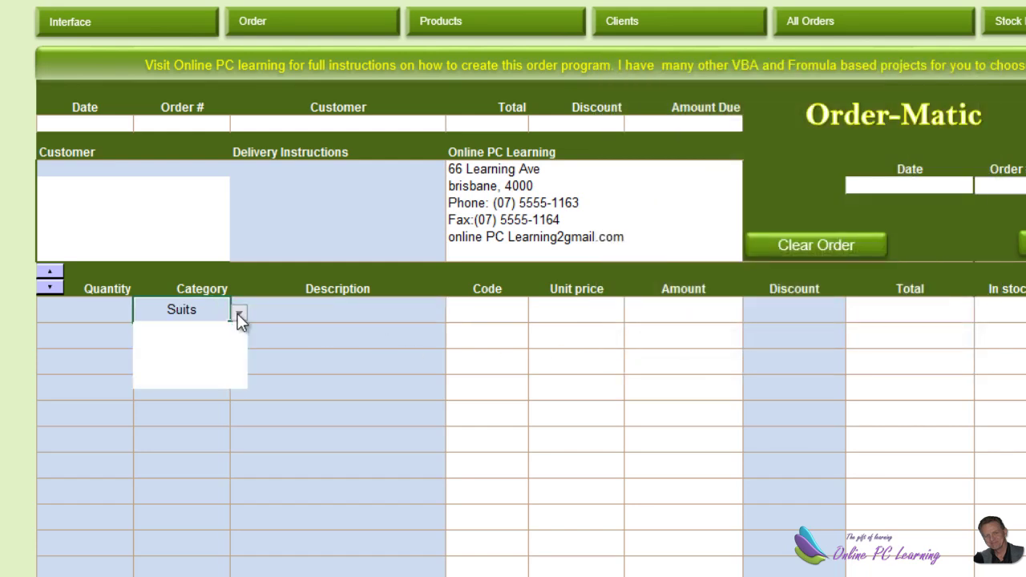
key("Escape")
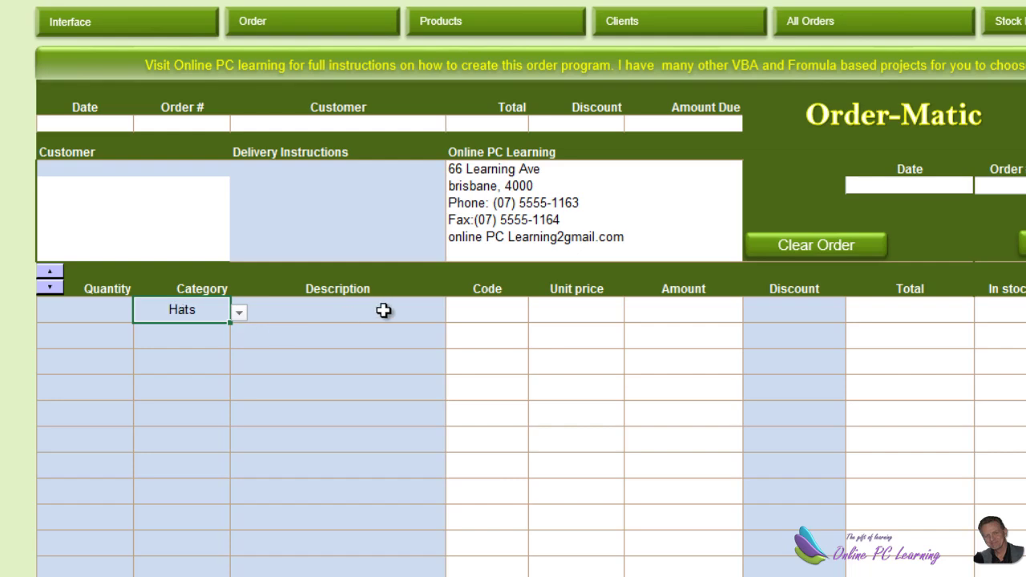
left_click(441, 314)
left_click(455, 316)
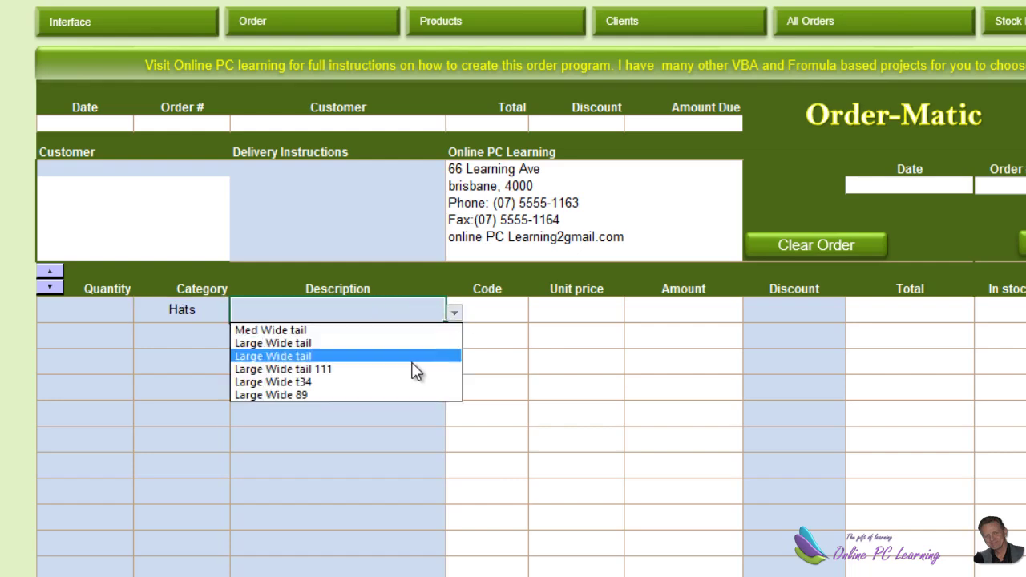
left_click(414, 366)
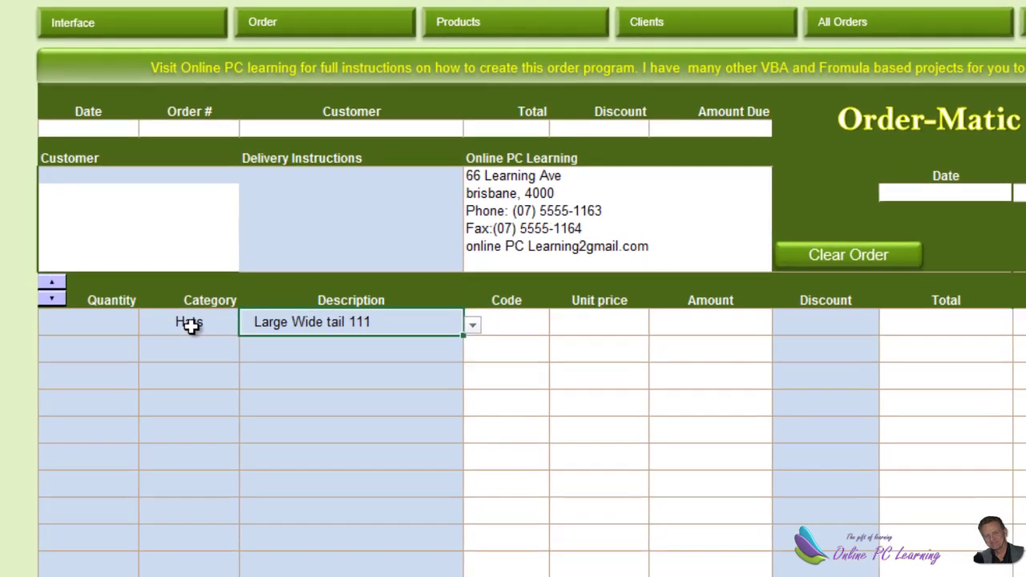
- Set the first order line's category to Shoes and its description to Size 15 Ladies Green
left_click(182, 309)
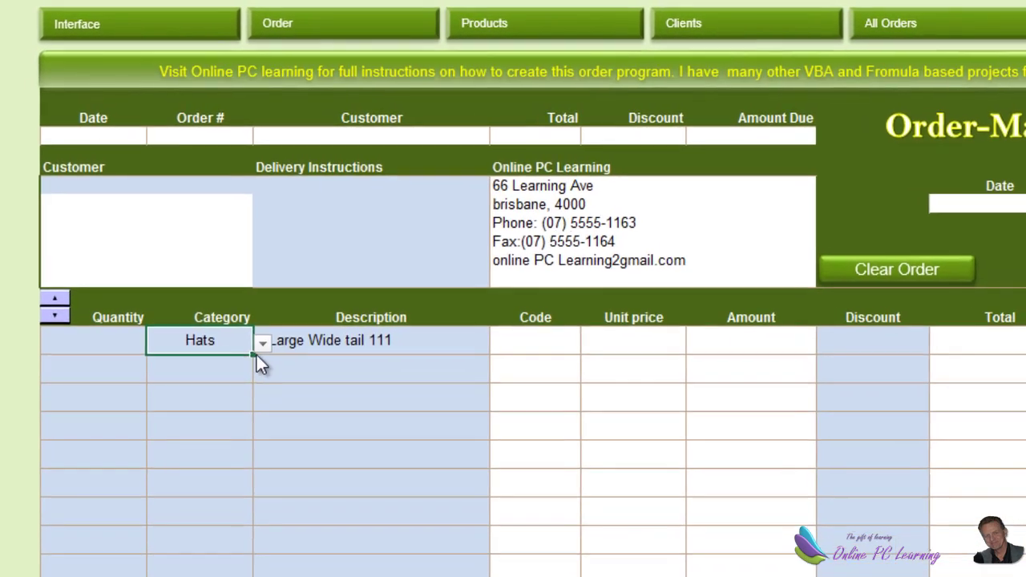
left_click(238, 313)
left_click(276, 402)
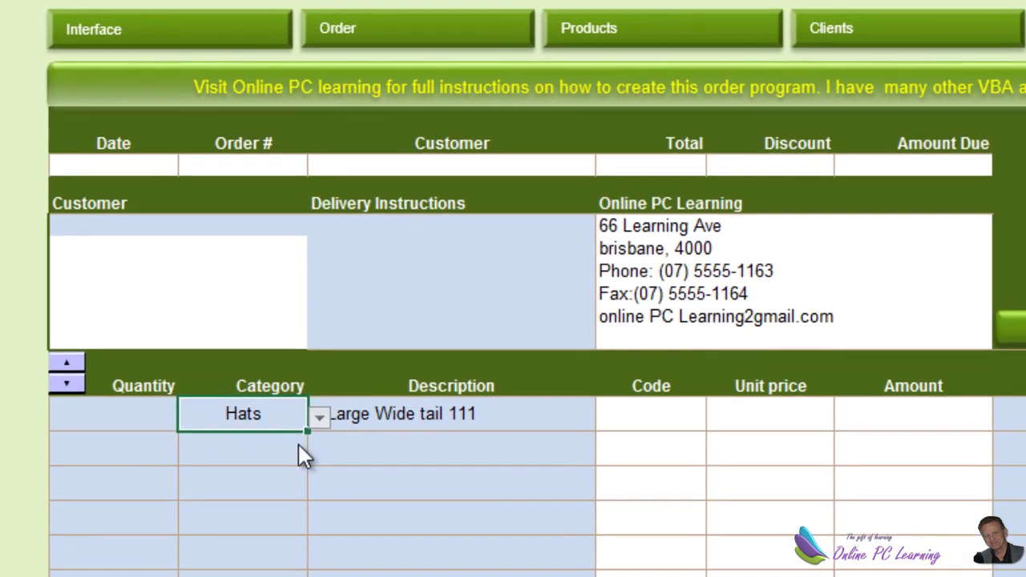
left_click(601, 425)
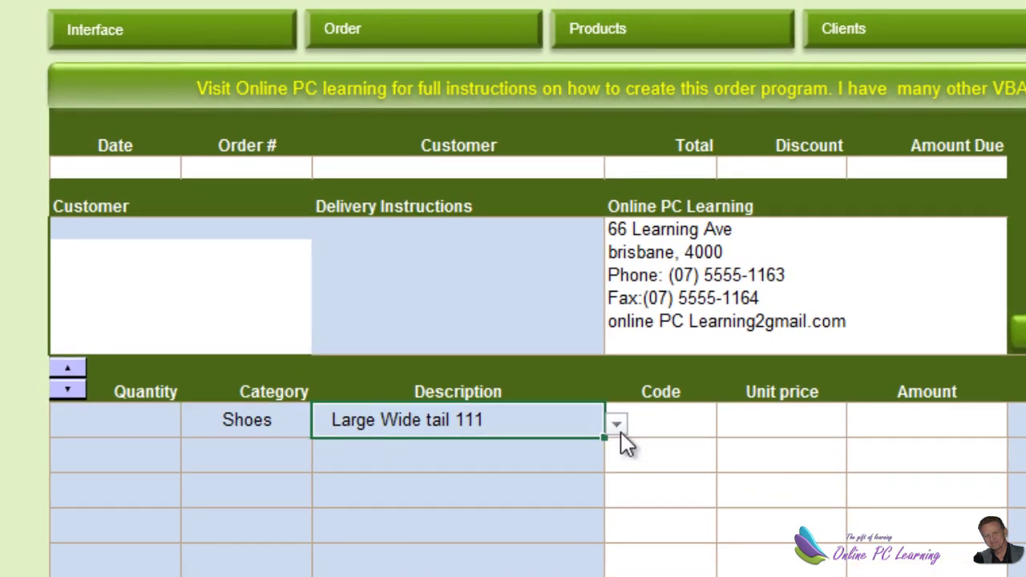
left_click(616, 424)
left_click(583, 483)
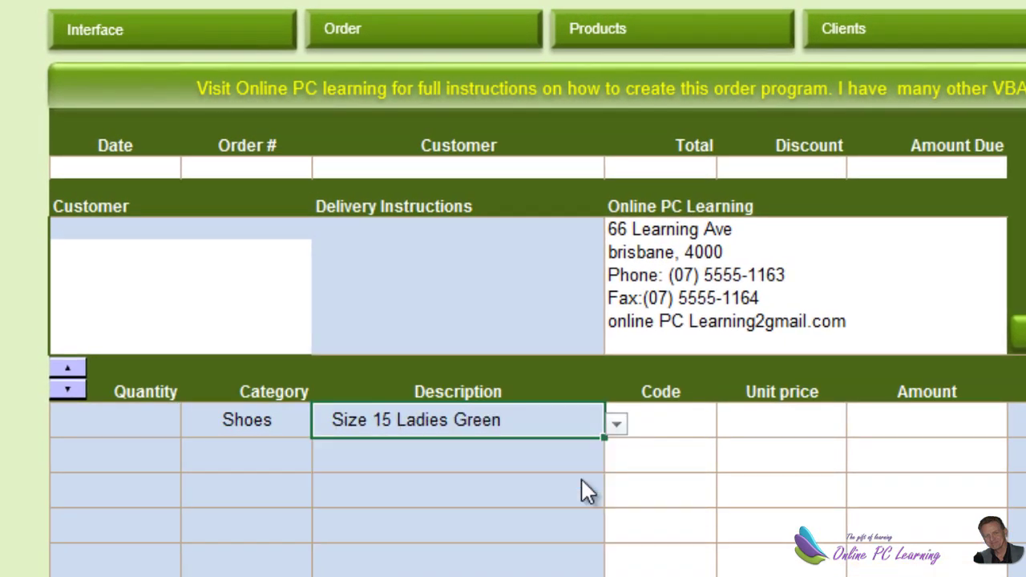
left_click(581, 481)
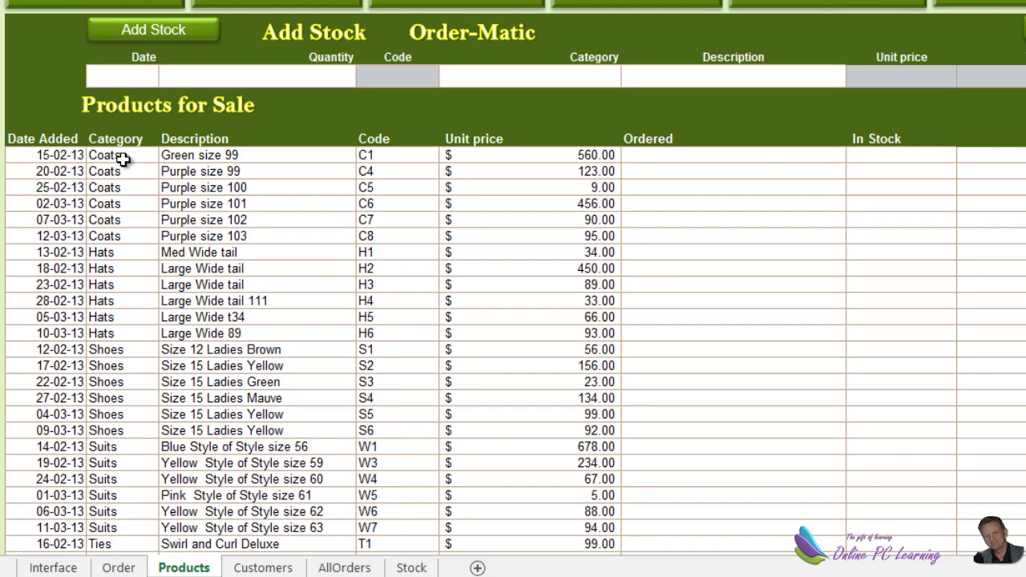
- Review how the product list on the Products sheet is grouped by category, from the first row to the last
left_click(136, 166)
scroll(152, 178, "down", 4)
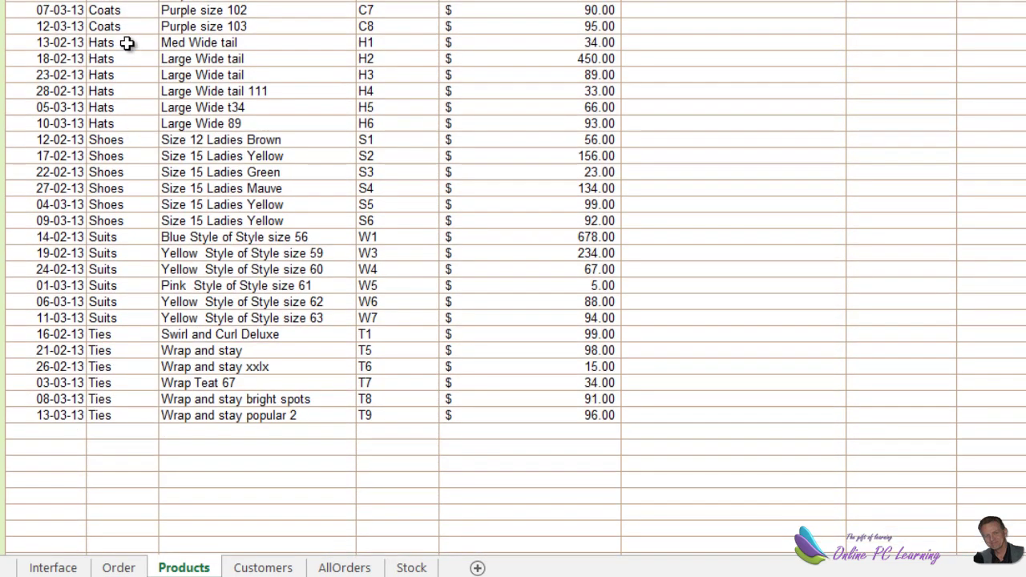
scroll(130, 43, "up", 2)
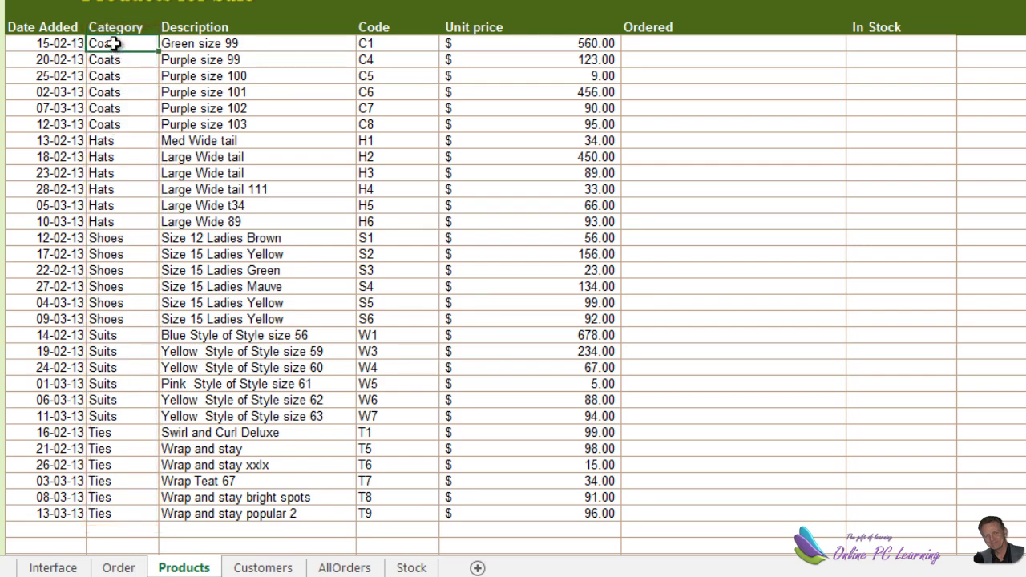
- Review the Coats and Hats product groups by selecting each group's category cells and their matching descriptions
left_click_drag(115, 43, 128, 120)
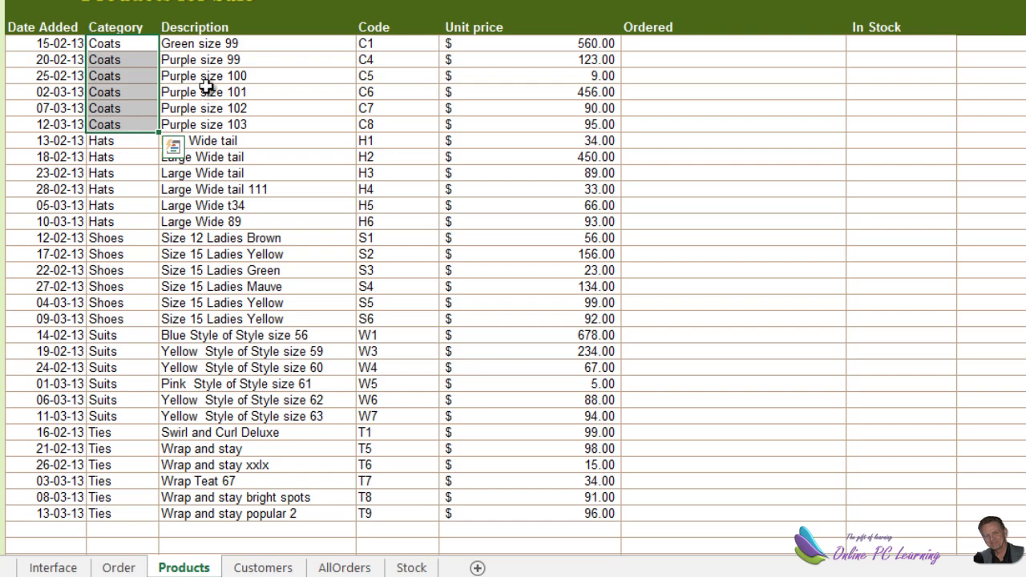
left_click_drag(211, 42, 210, 125)
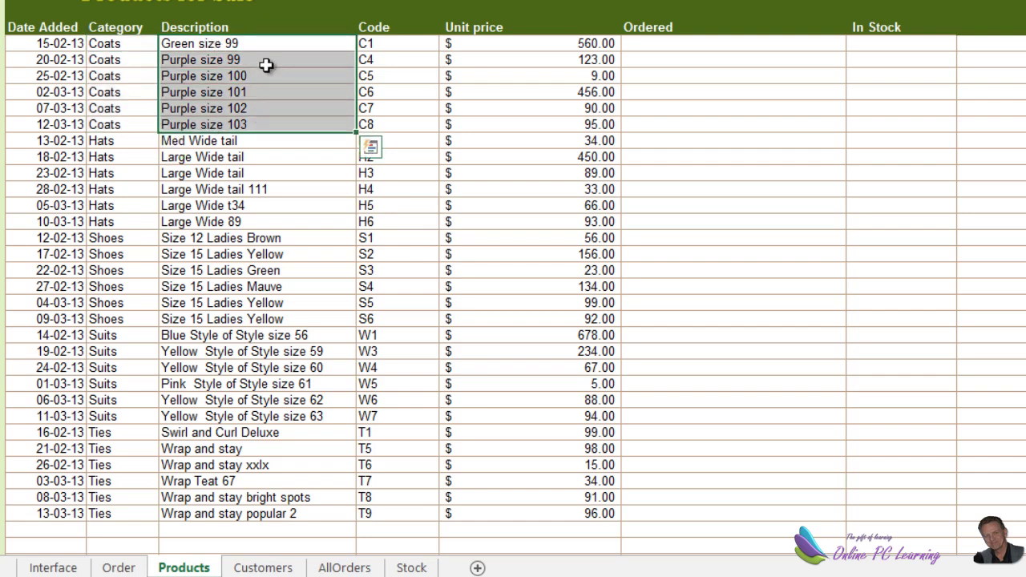
left_click(97, 141)
left_click(105, 219, "shift")
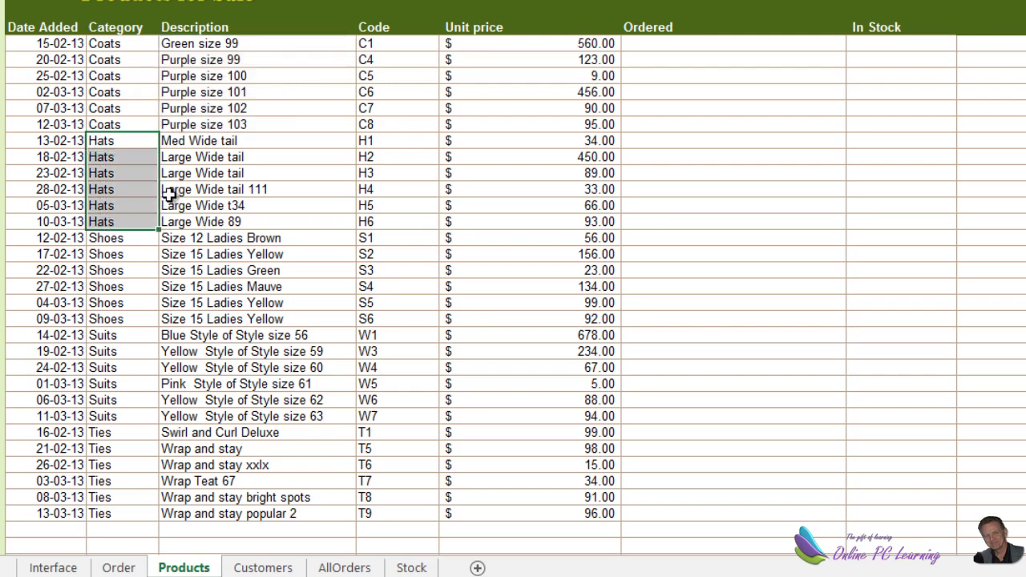
left_click_drag(222, 140, 247, 222)
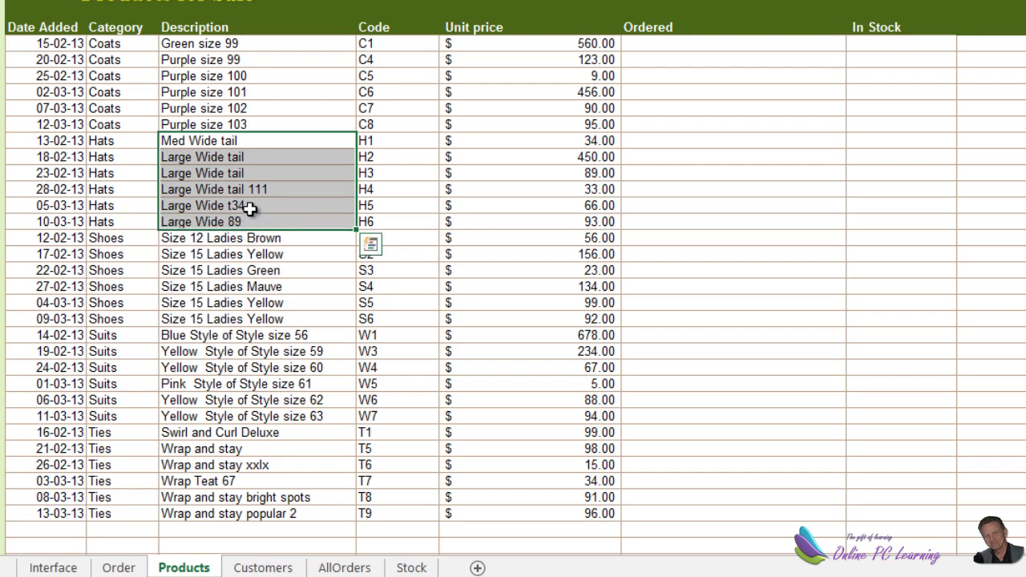
- Copy the first order line's Category and Description cells on the Order sheet and paste only their validation onto the remaining order lines
key("ctrl+Page_Up")
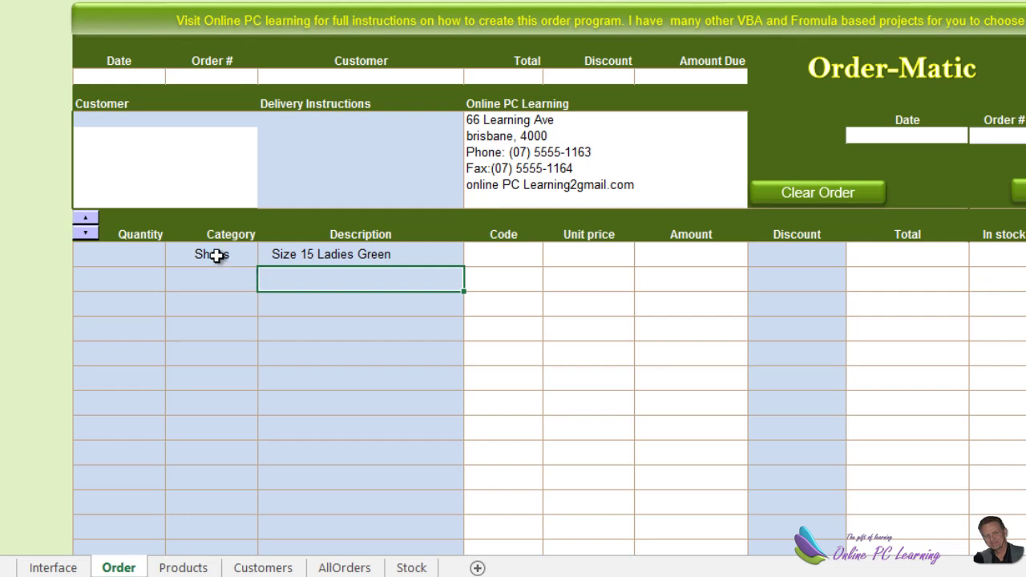
left_click_drag(216, 255, 375, 254)
right_click(384, 252)
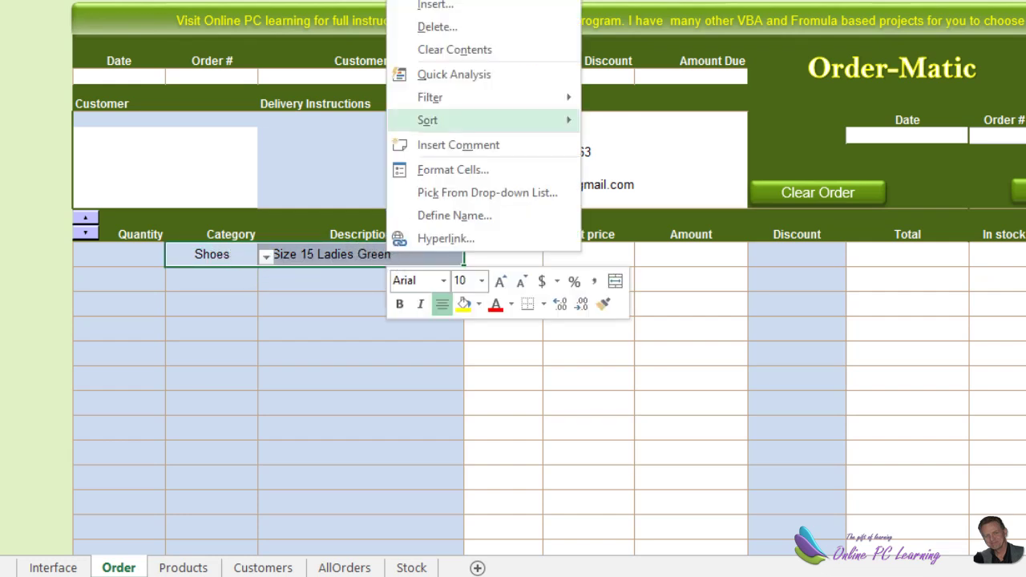
left_click(473, 10)
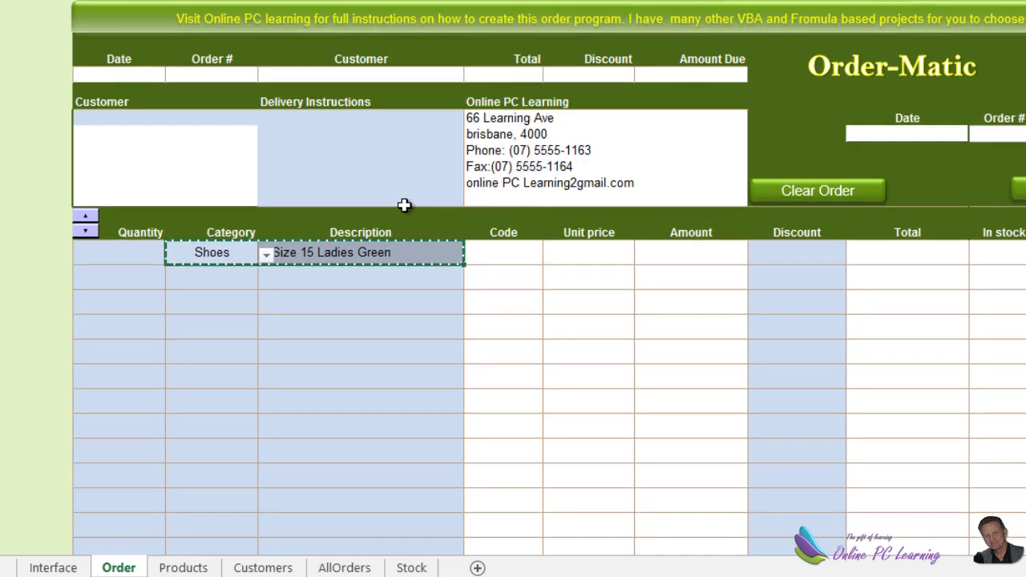
scroll(403, 205, "down", 2)
left_click_drag(217, 165, 408, 227)
right_click(342, 92)
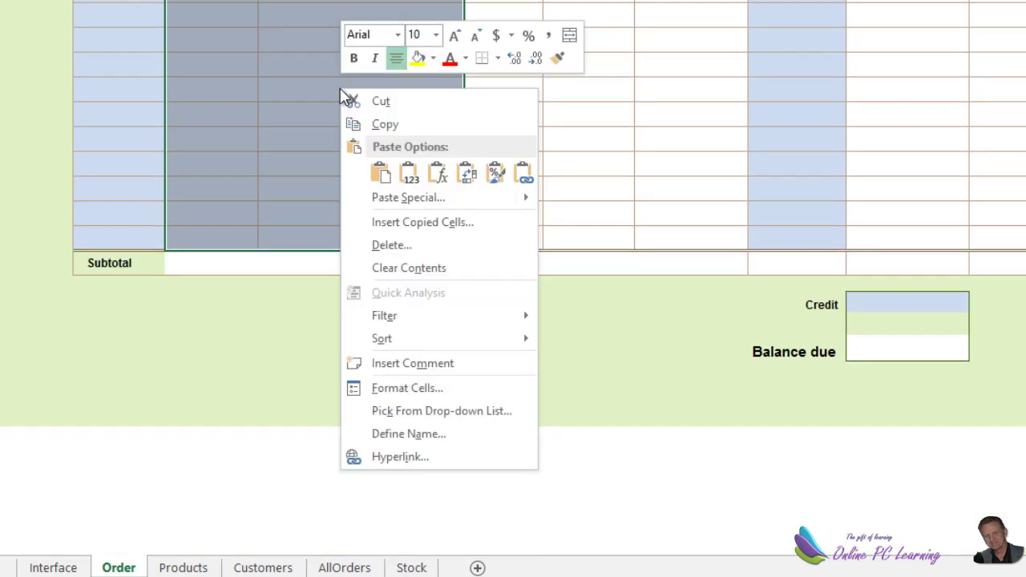
left_click(446, 198)
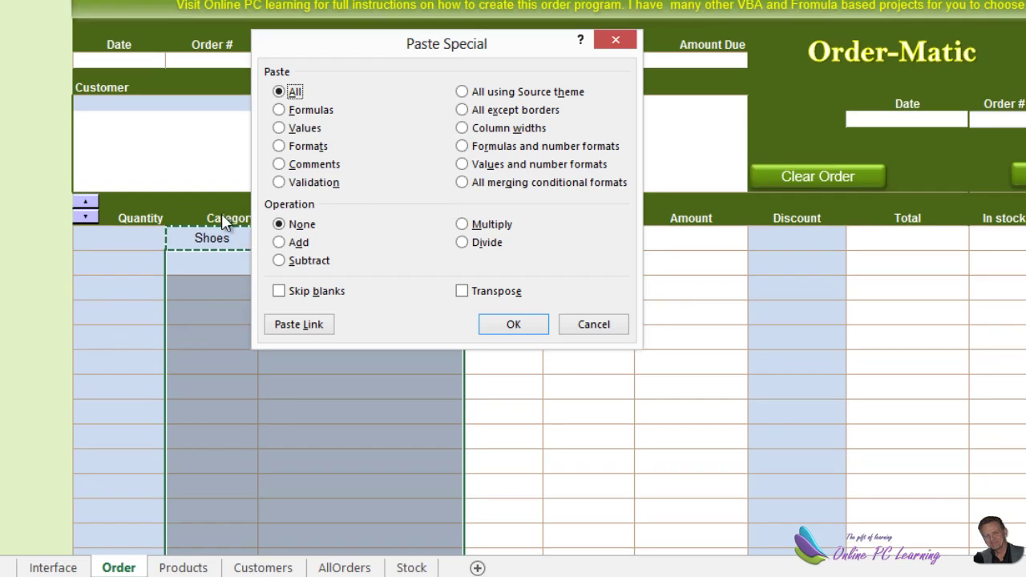
left_click(278, 182)
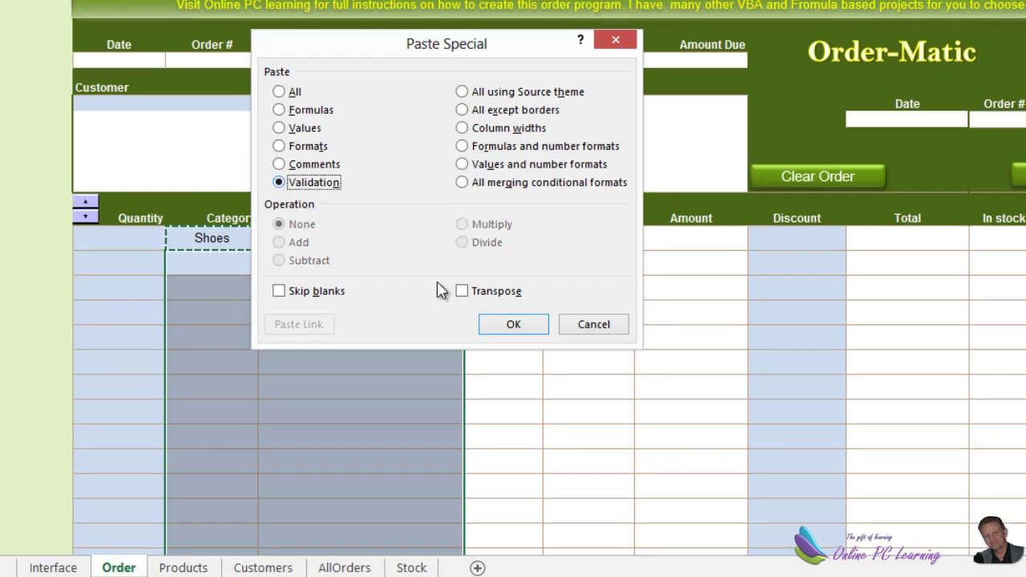
left_click(514, 323)
left_click(410, 359)
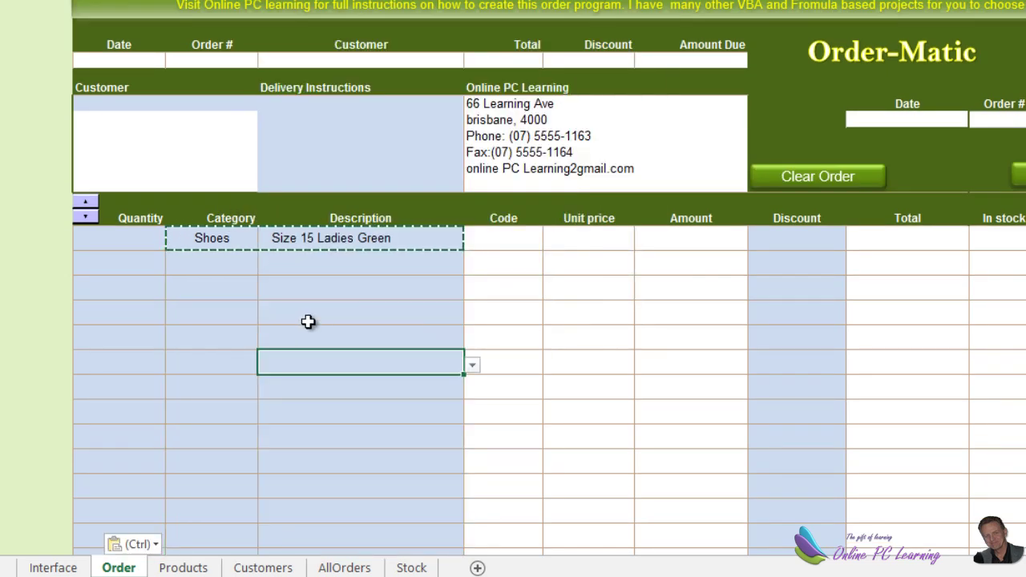
- Test the third order line's dependent lists with category Shoes and description Size 15 Ladies Yellow
left_click(218, 290)
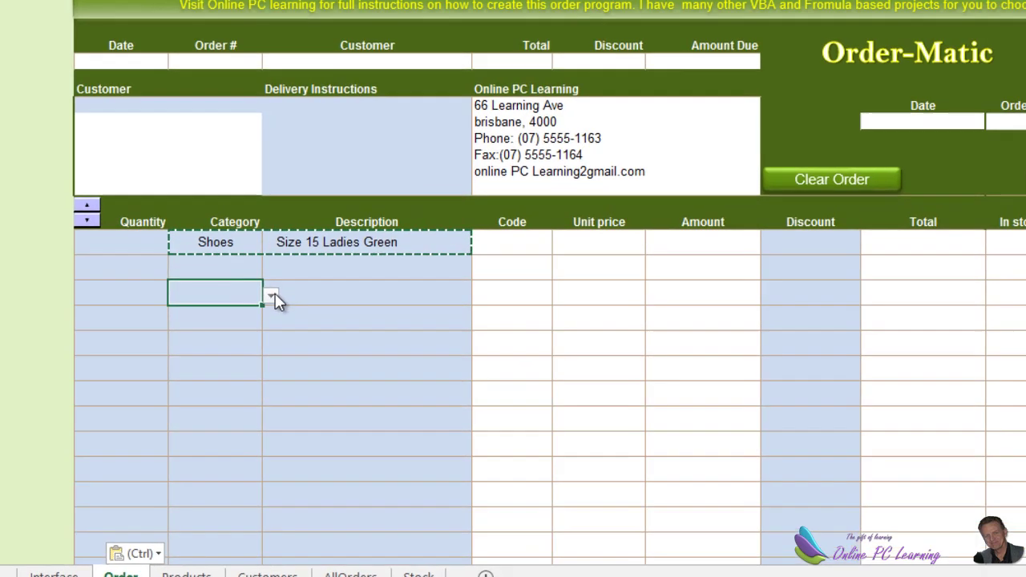
left_click(271, 296)
left_click(250, 310)
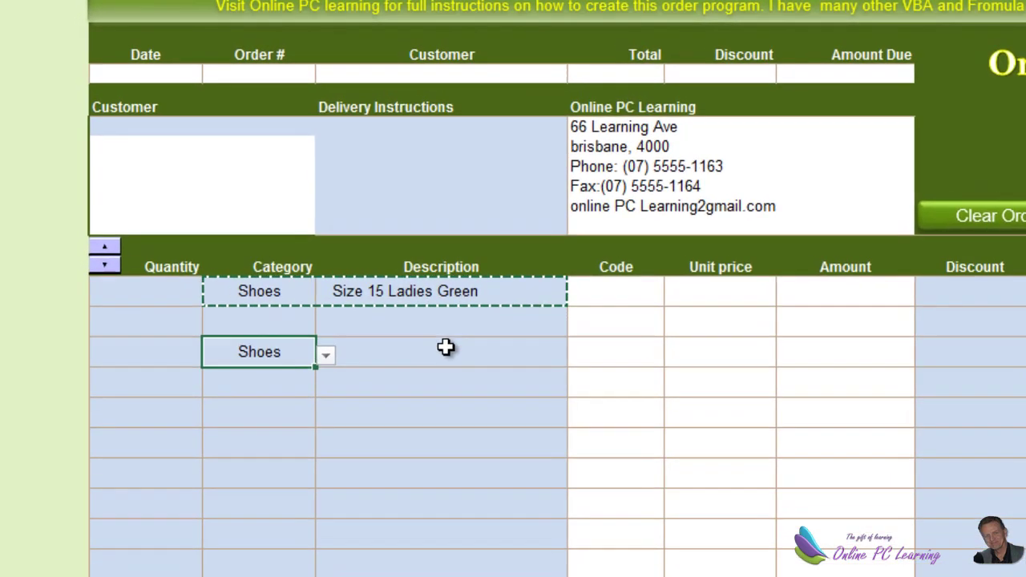
left_click(452, 352)
left_click(577, 355)
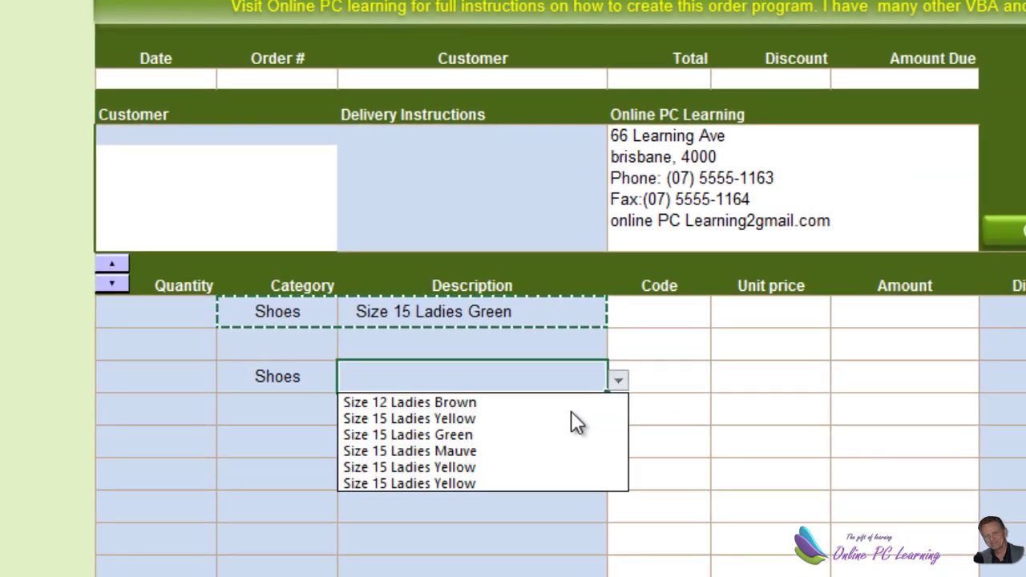
left_click(572, 418)
left_click(518, 460)
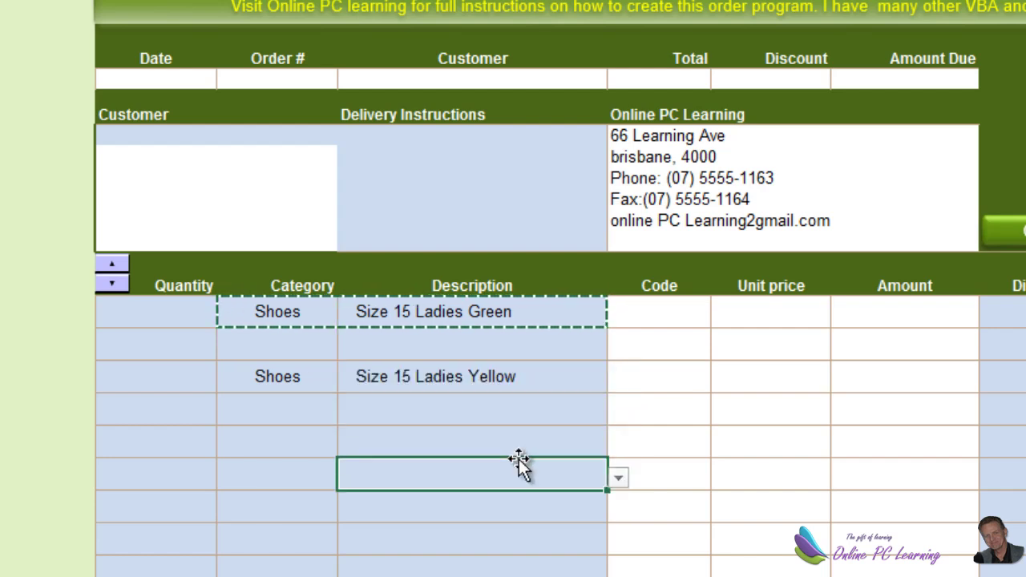
- Cancel the copy selection and clear the third order line's test category and description
key("Escape")
left_click(320, 385)
key("Delete")
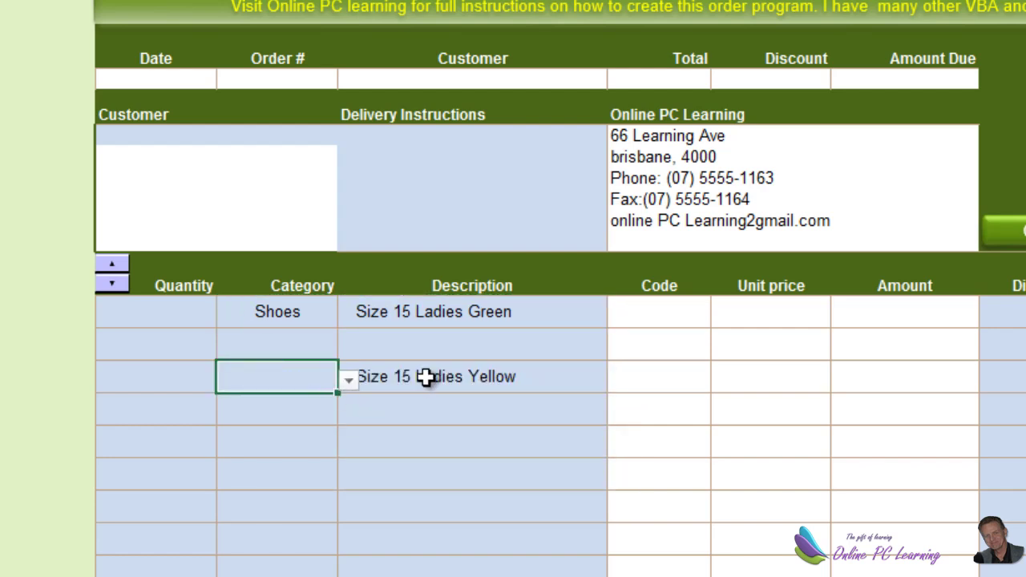
left_click(425, 375)
key("Delete")
left_click(425, 432)
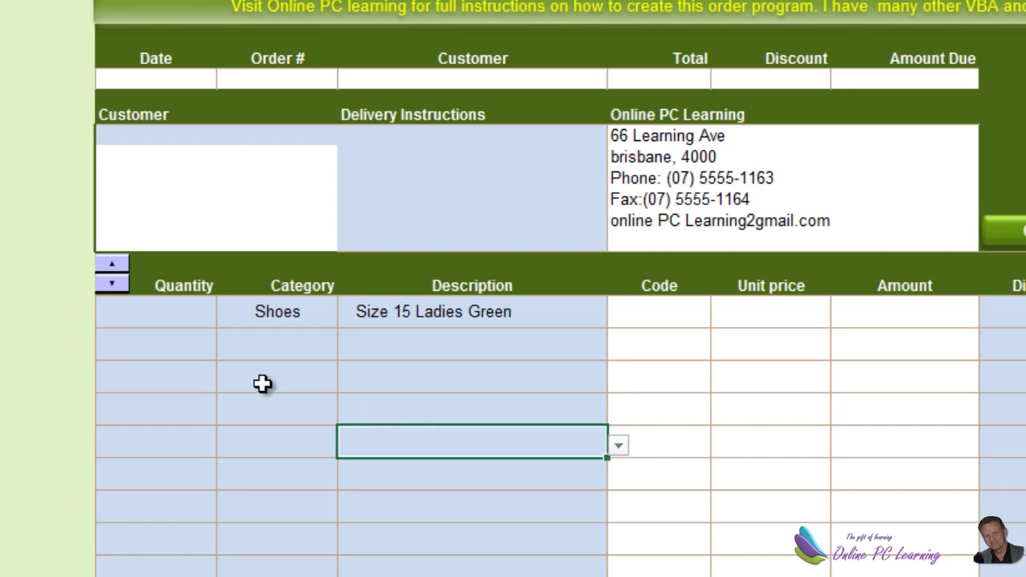
- Enter a quantity of 23 on the first order line
left_click(190, 310)
type("23")
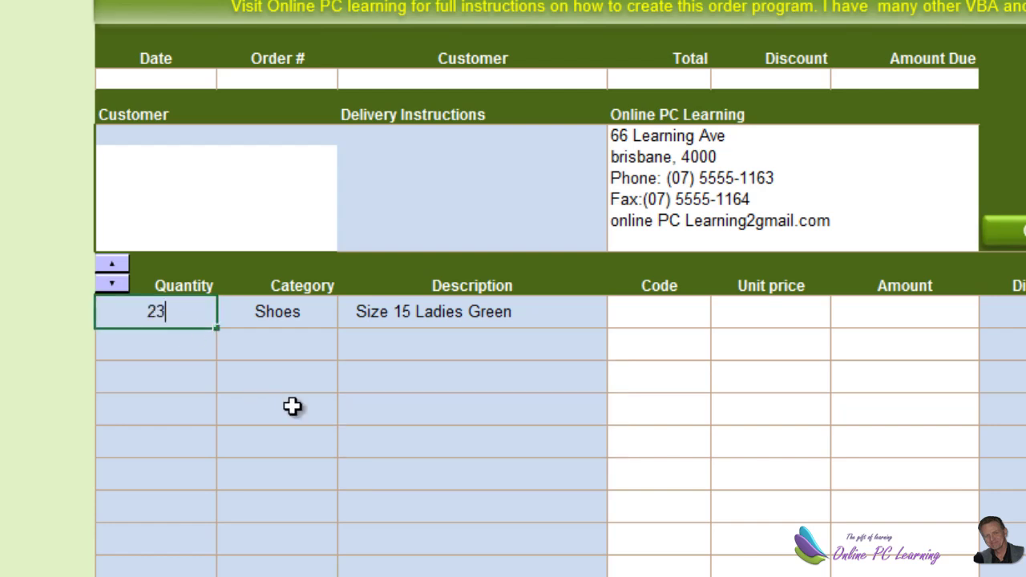
left_click(292, 407)
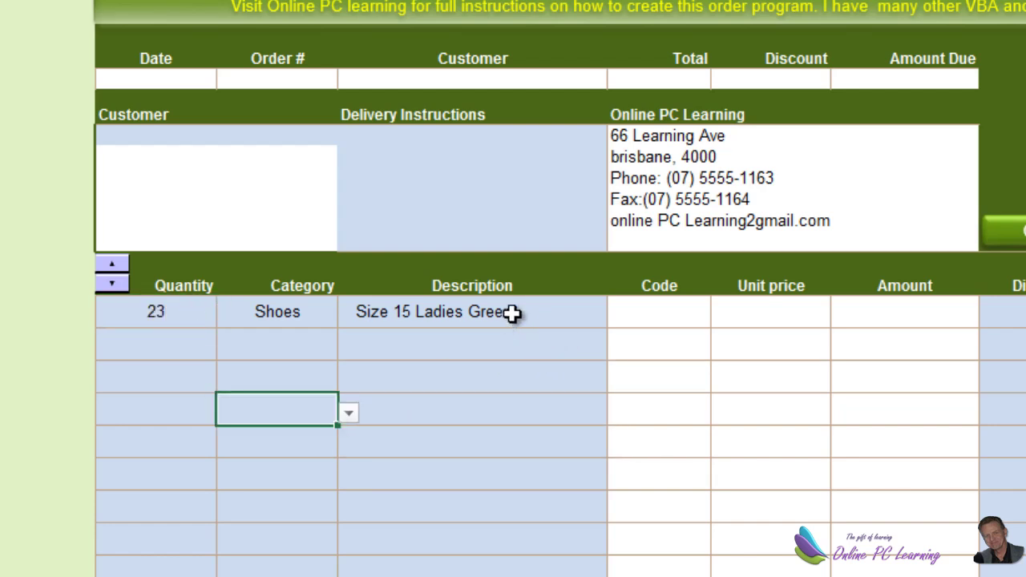
- Review the first order line's cells from Code and Unit price through Amount, Discount and Total to In stock and Stock Check
left_click(653, 313)
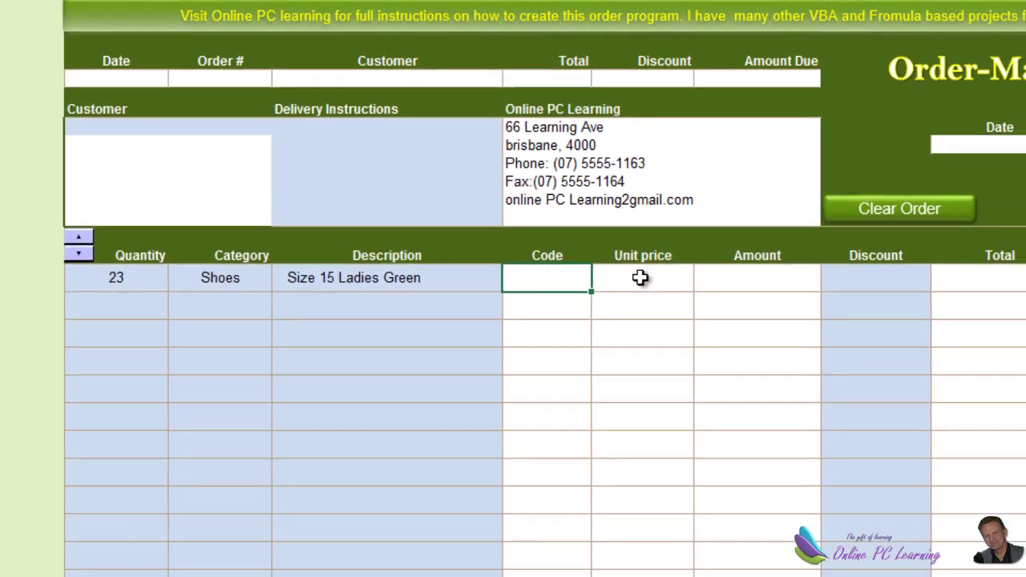
left_click(640, 278)
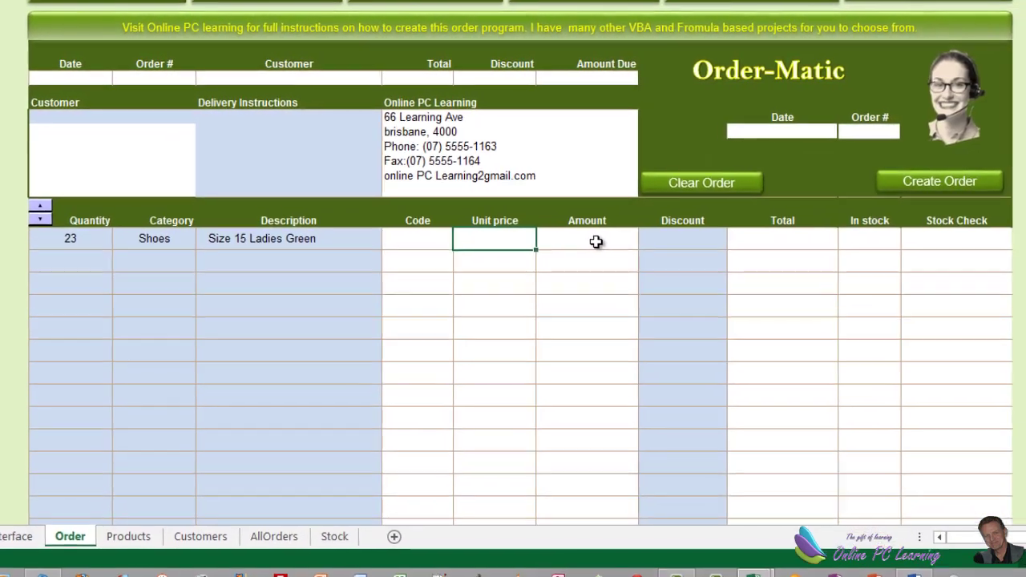
left_click(766, 279)
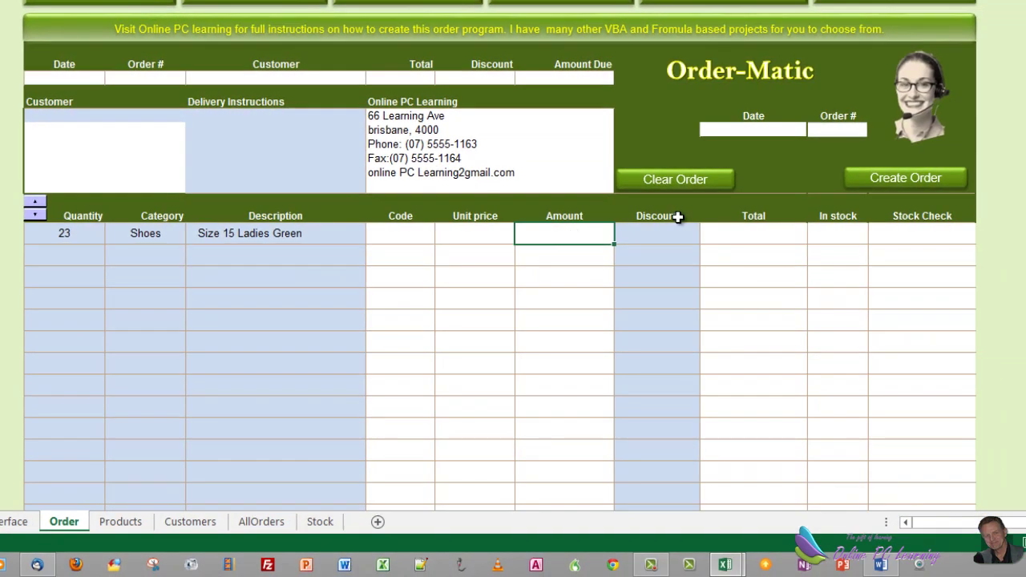
left_click(675, 236)
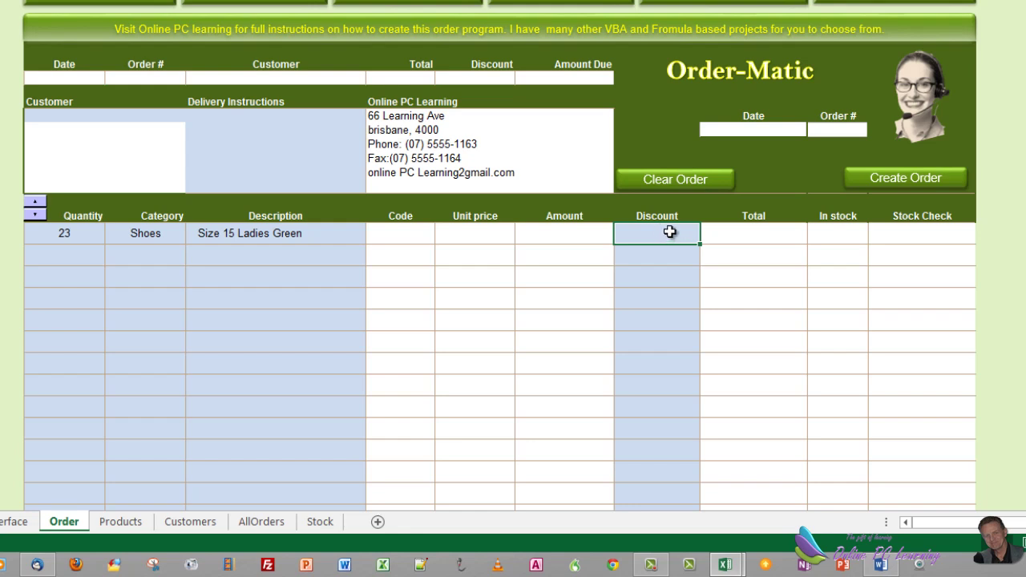
left_click(758, 229)
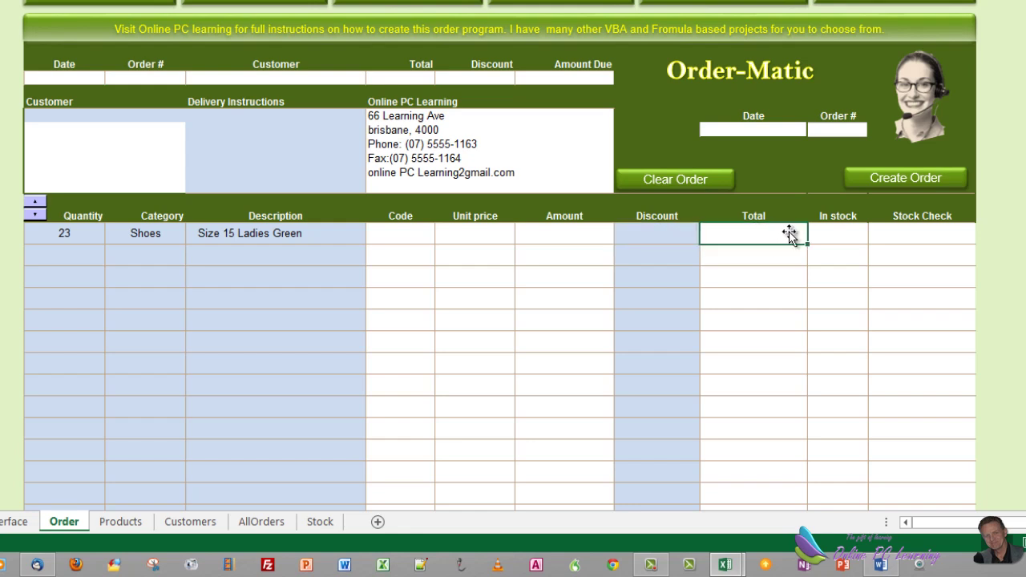
left_click(847, 235)
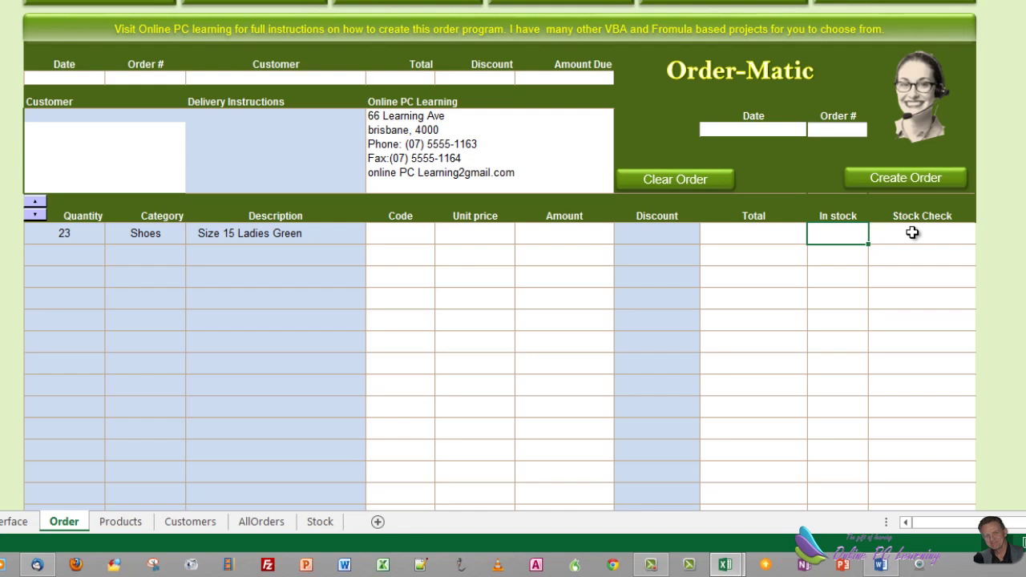
left_click(912, 232)
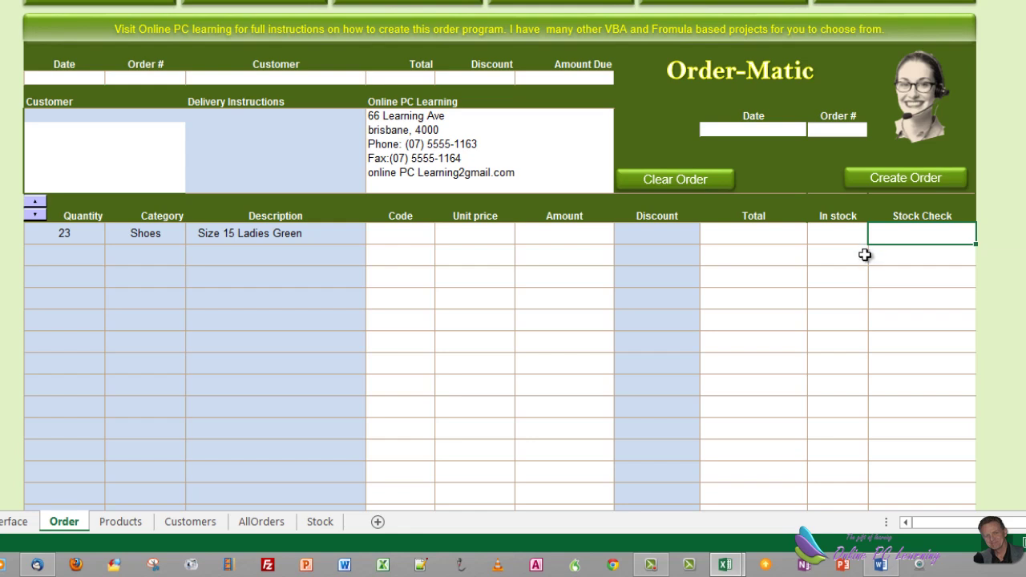
key("alt+Tab")
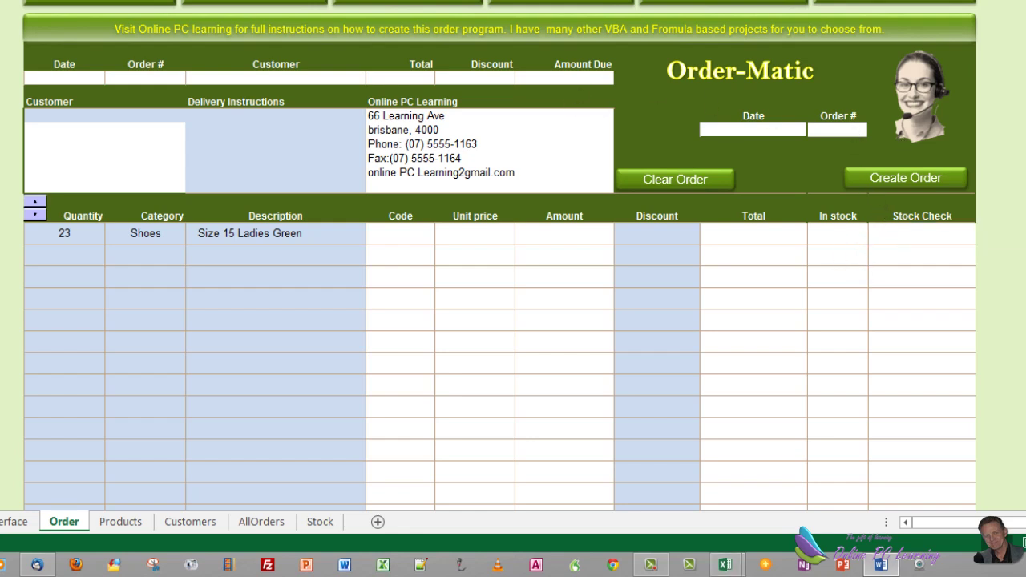
key("alt+Tab")
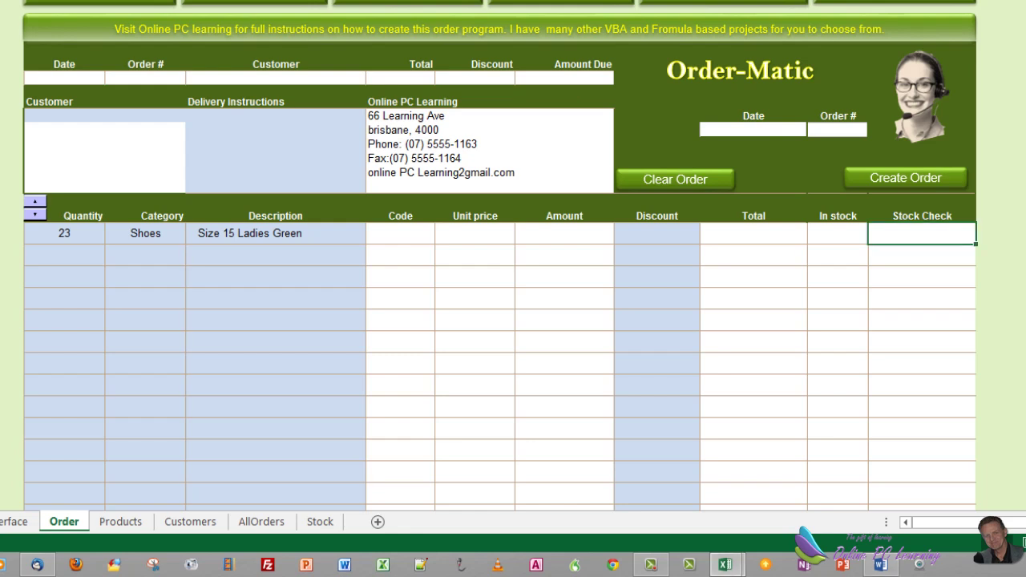
- Show the row and column headings and unhide columns C to F between columns B and G
scroll(499, 252, "up", 1)
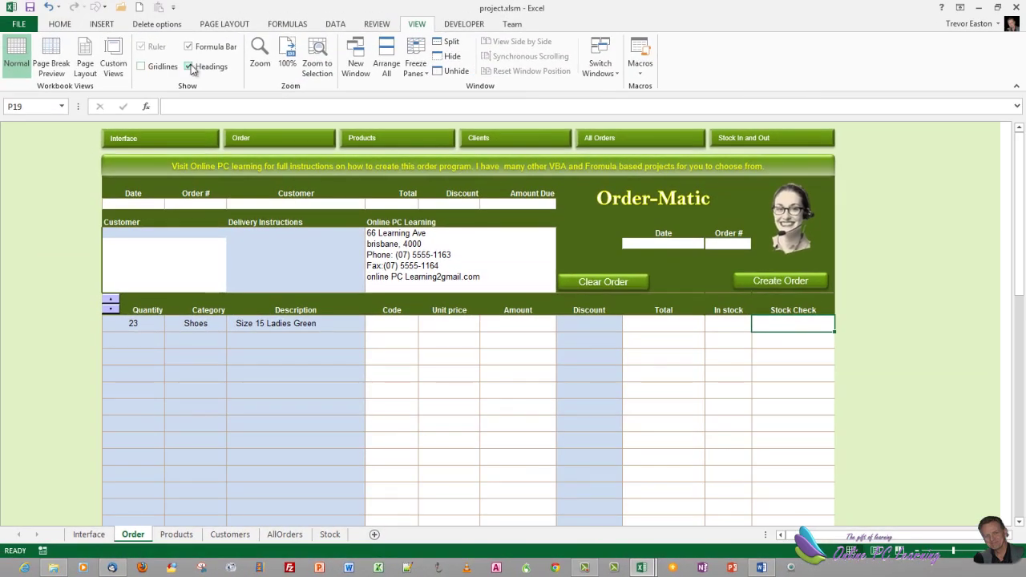
left_click(190, 67)
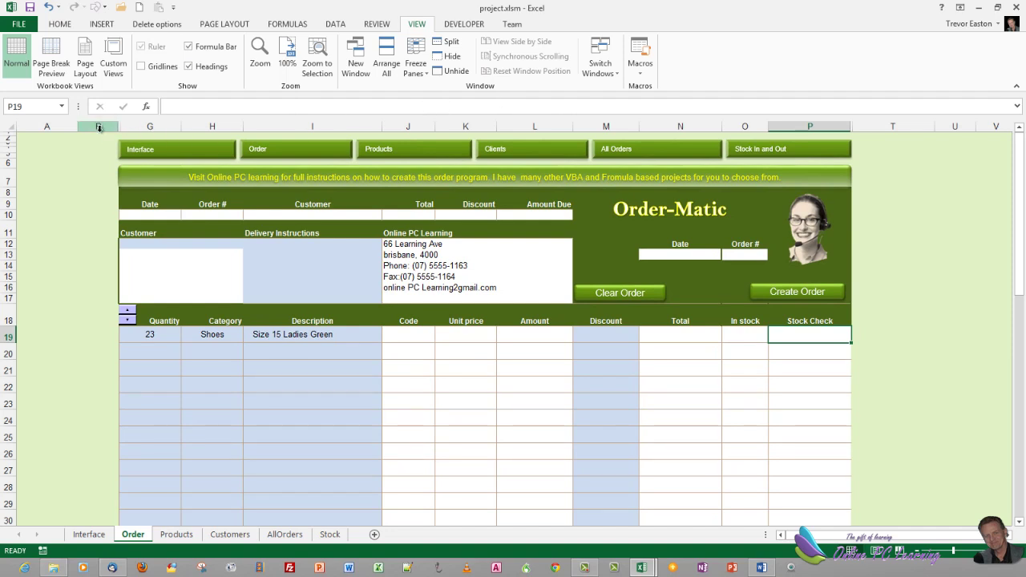
left_click_drag(97, 126, 129, 125)
right_click(129, 126)
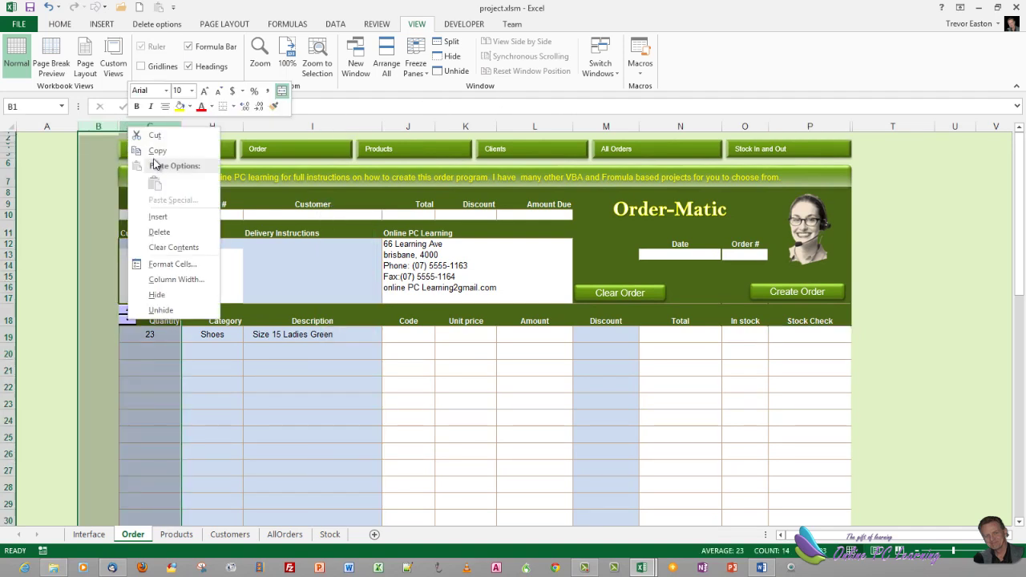
left_click(171, 310)
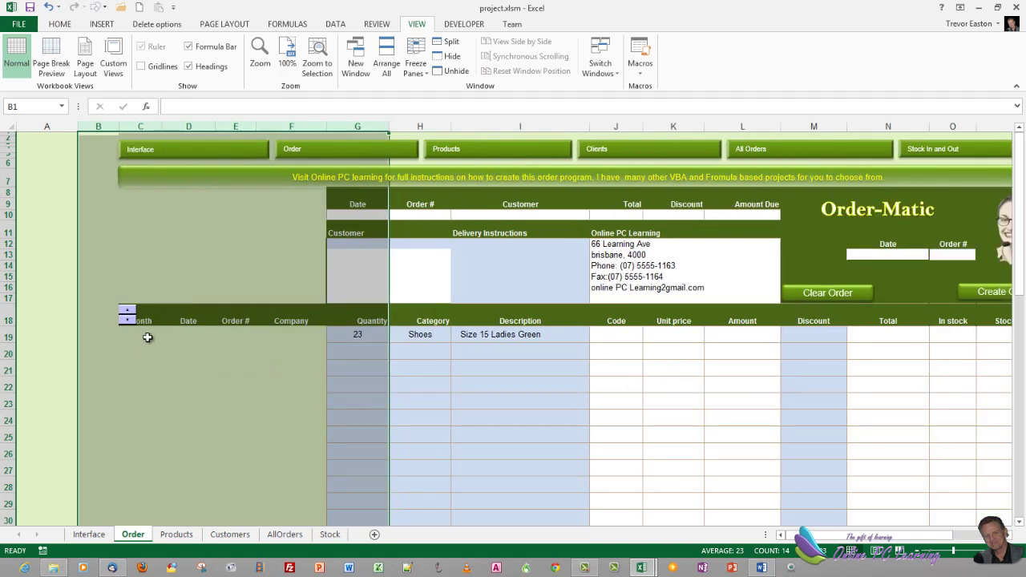
- Inspect the first order line's Month, Date, Order # and Company cells and try the spin button beside the Month heading
left_click(148, 337)
left_click(189, 337)
left_click(247, 340)
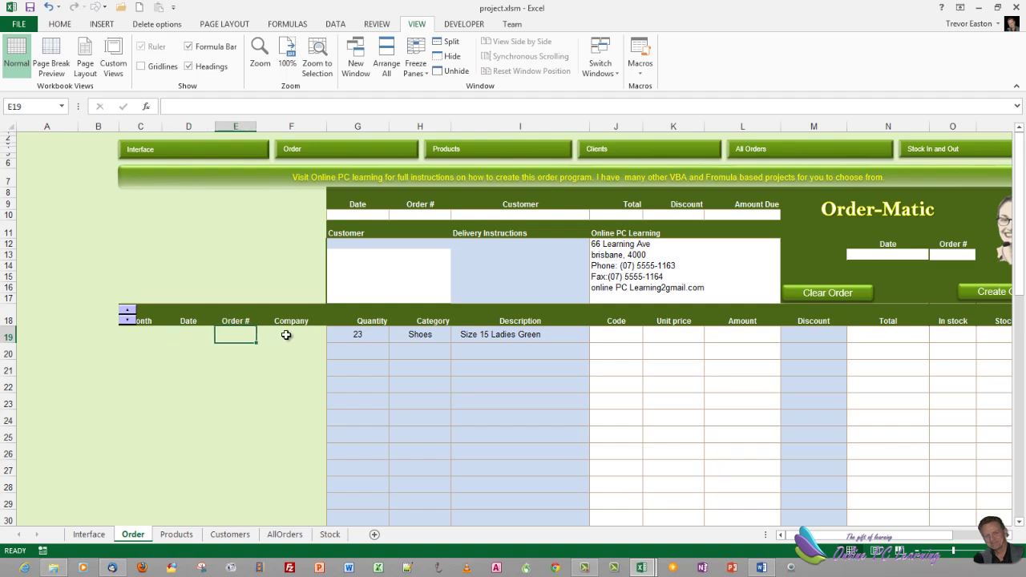
left_click(286, 335)
left_click(142, 338)
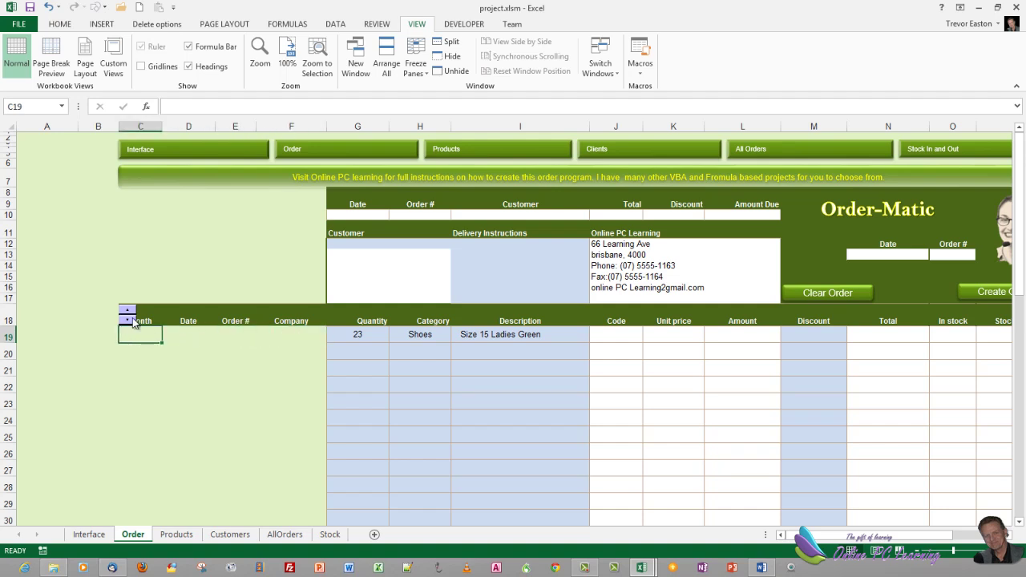
left_click(128, 318)
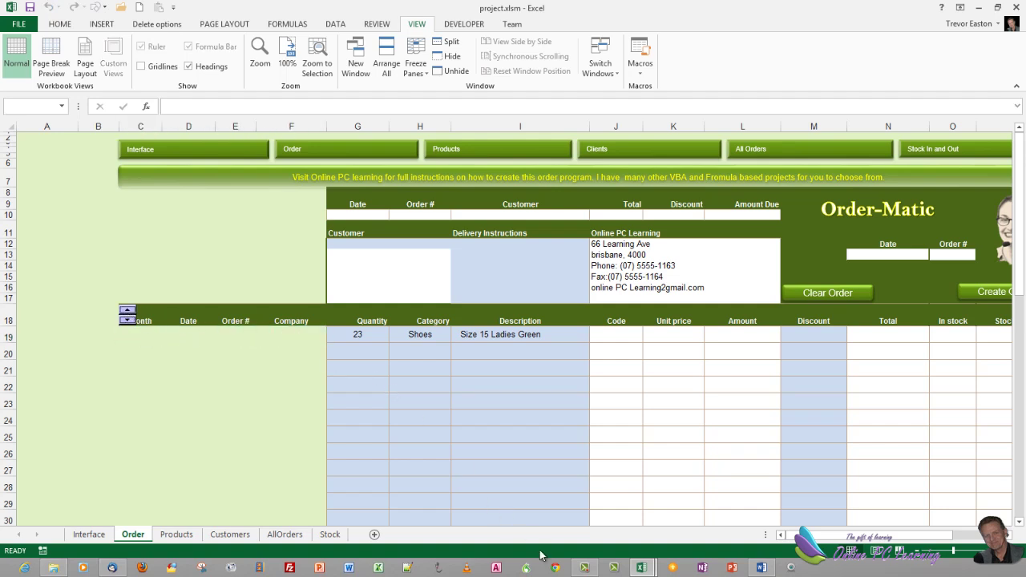
- Unhide columns Q to S between columns P and T
left_click_drag(815, 535, 948, 527)
left_click_drag(797, 128, 861, 127)
right_click(860, 127)
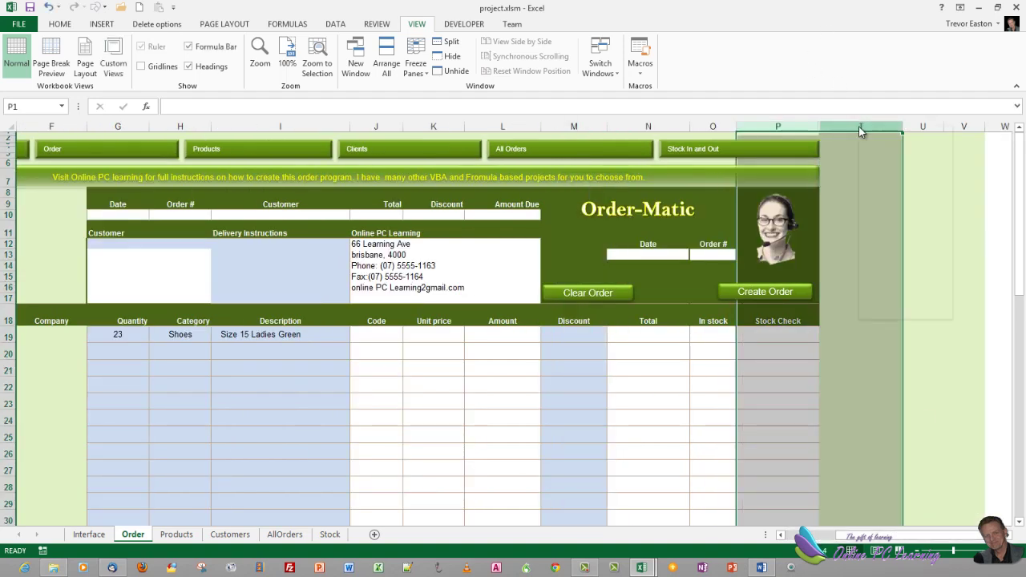
left_click(921, 309)
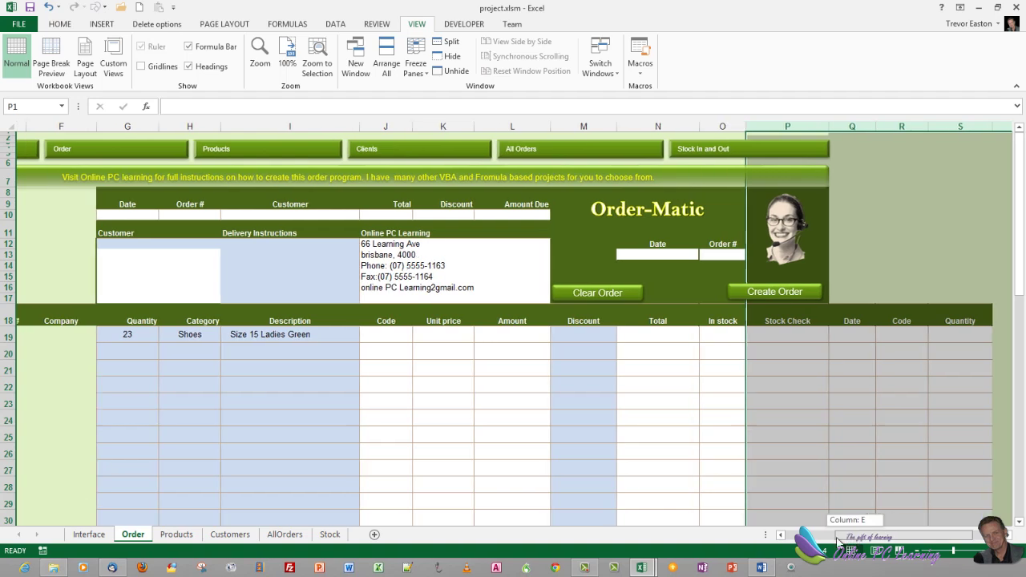
- Review the first order line's Month, Date, Order # and Company cells in columns C to F
scroll(280, 406, "left", 5)
left_click(280, 396)
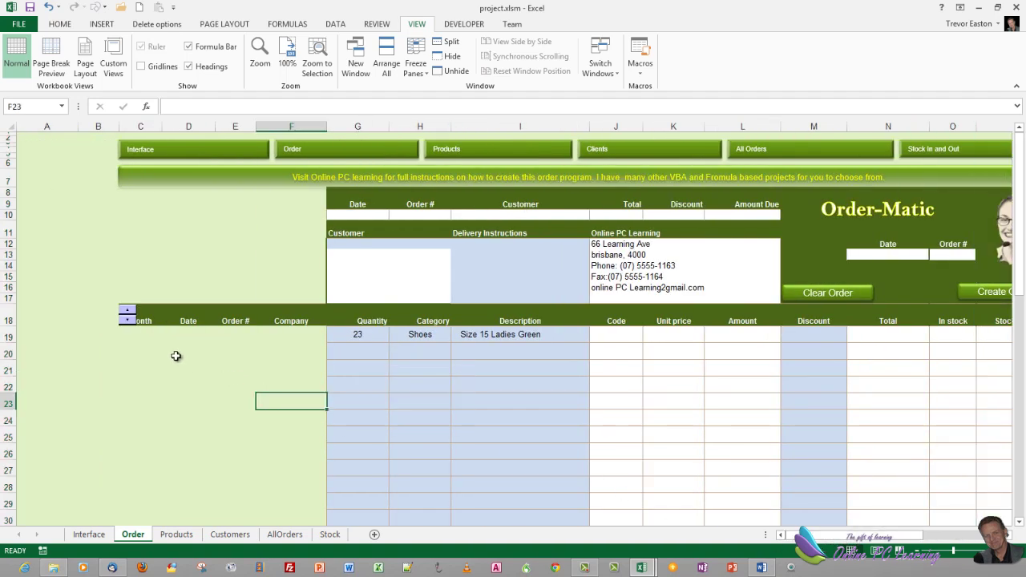
left_click(152, 334)
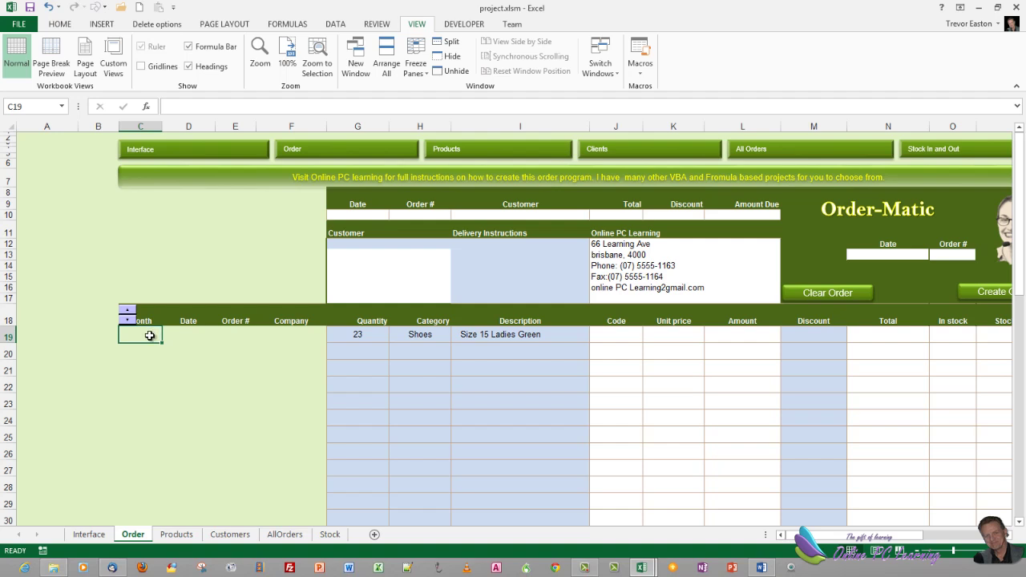
left_click(195, 337)
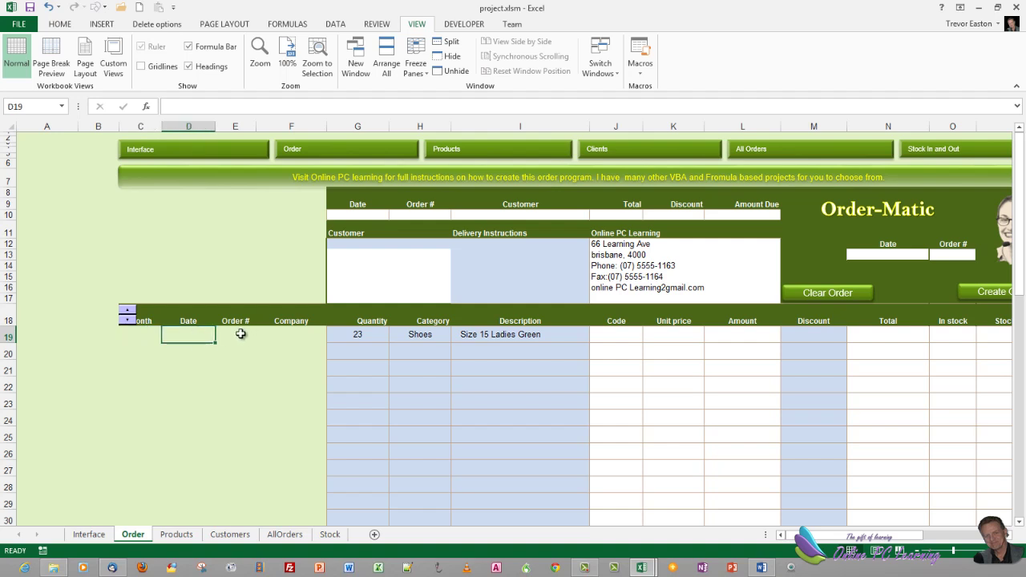
left_click(245, 334)
left_click(291, 337)
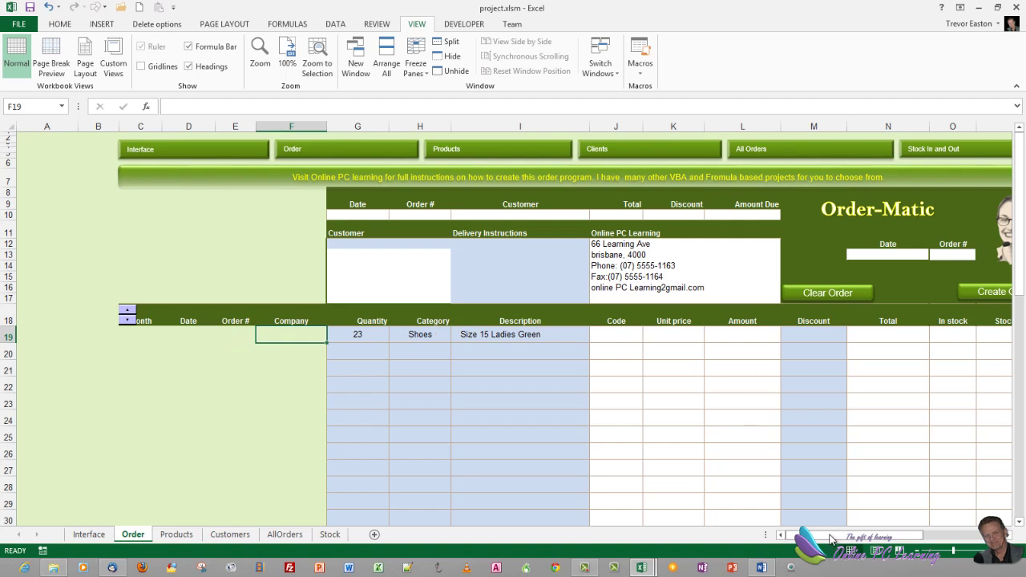
- Review the first order line's Date, Code and Quantity cells in columns Q to S
scroll(830, 538, "right", 5)
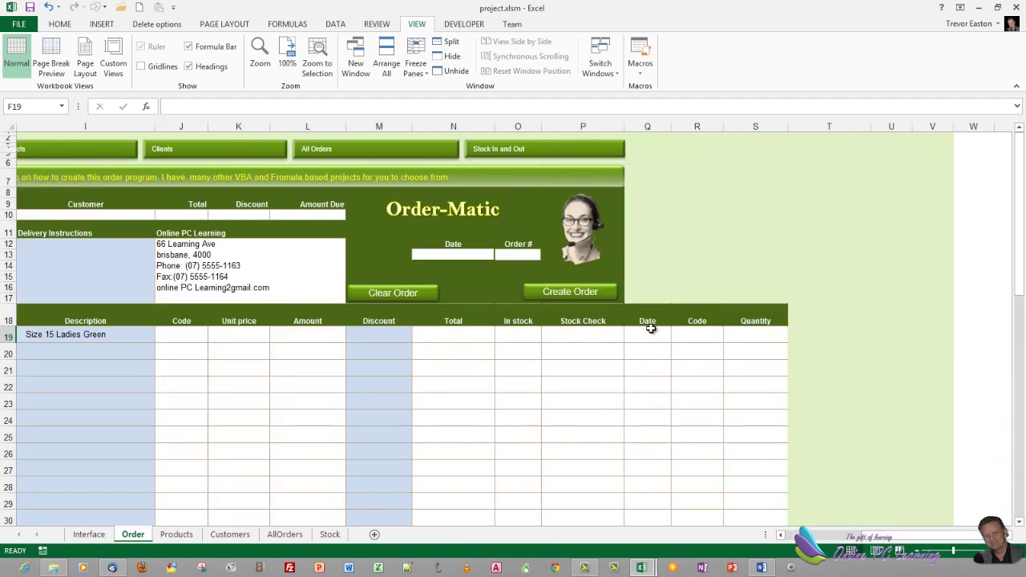
left_click(665, 334)
left_click(710, 335)
left_click(757, 330)
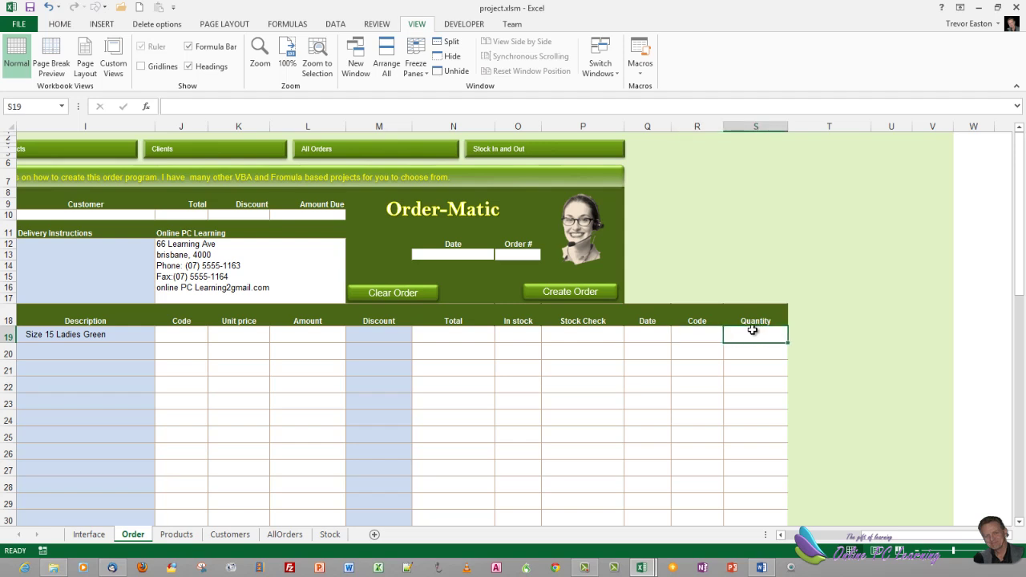
left_click_drag(875, 535, 814, 541)
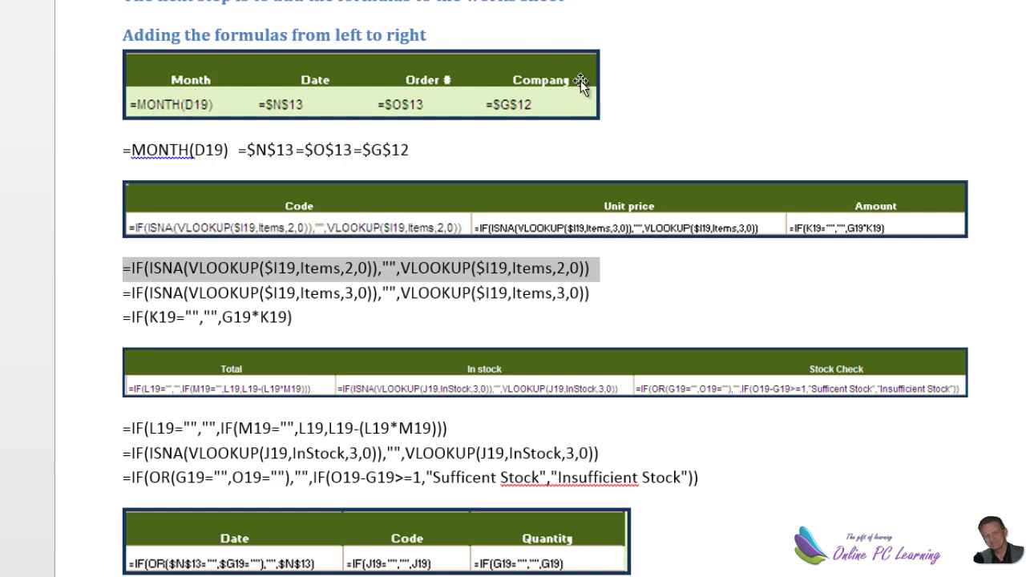
- Switch to the Word instructions and read the order-line formulas listed under "Adding the formulas from left to right"
left_click_drag(116, 151, 409, 152)
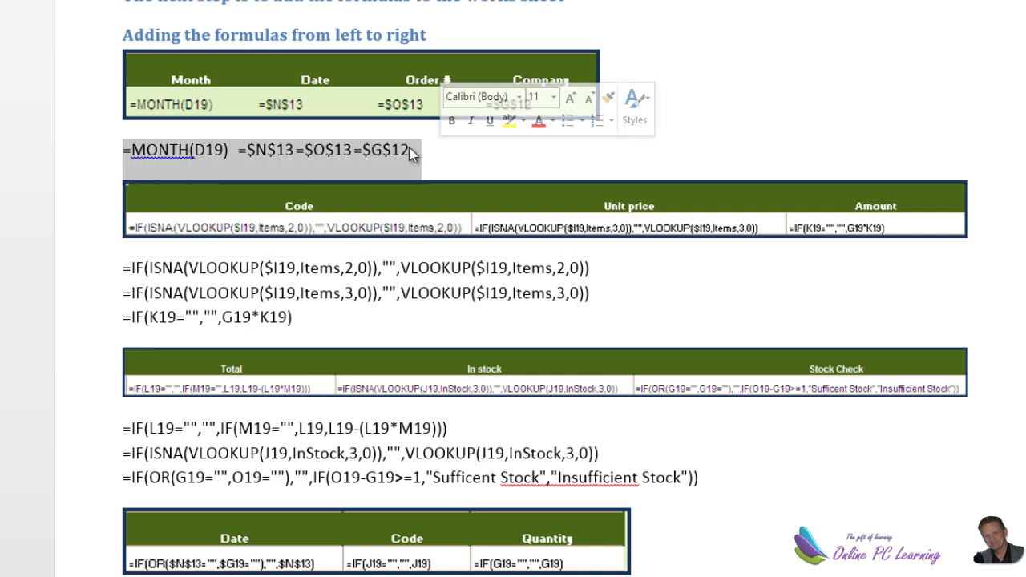
left_click(532, 152)
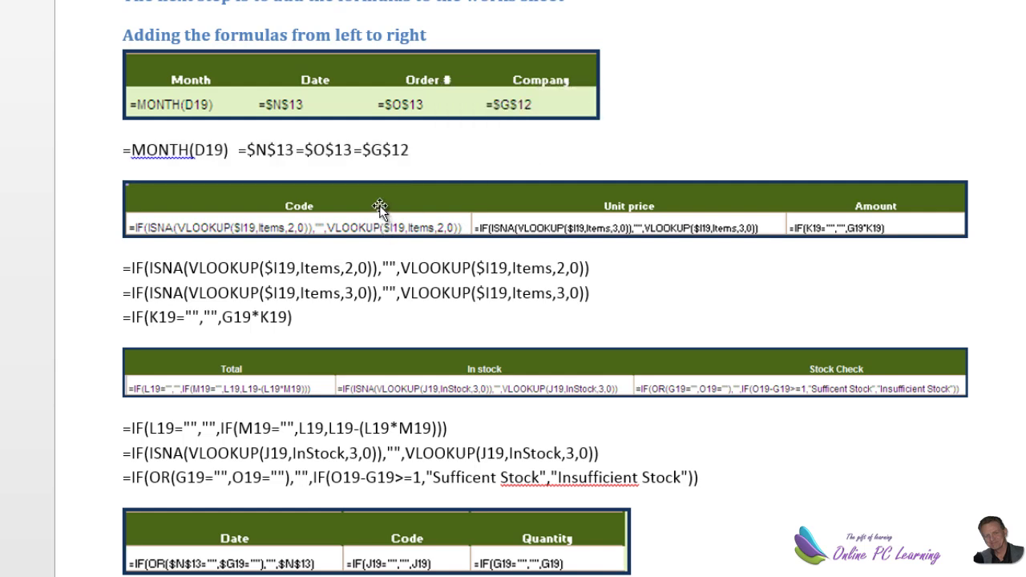
left_click(563, 211)
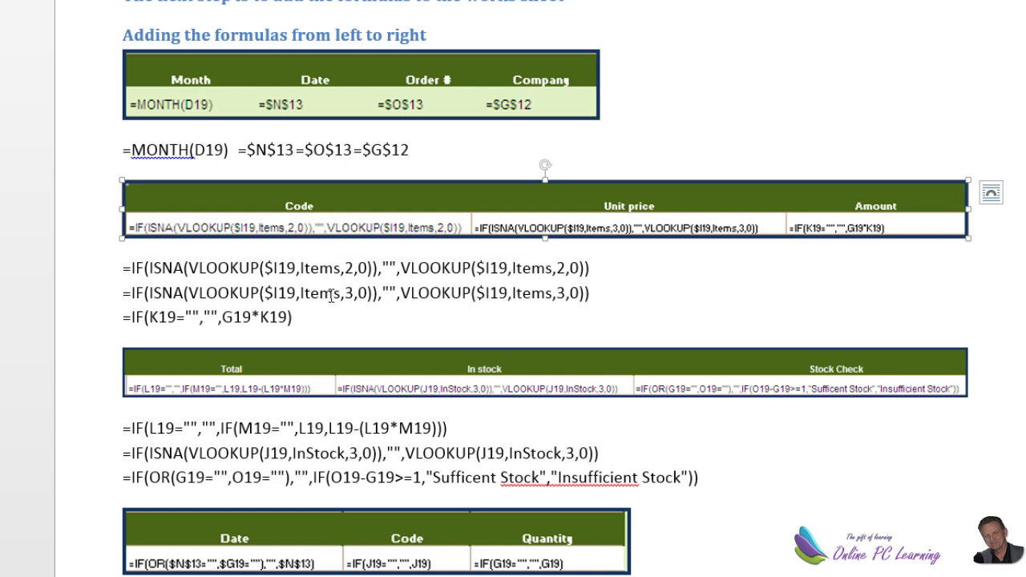
scroll(337, 299, "down", 1)
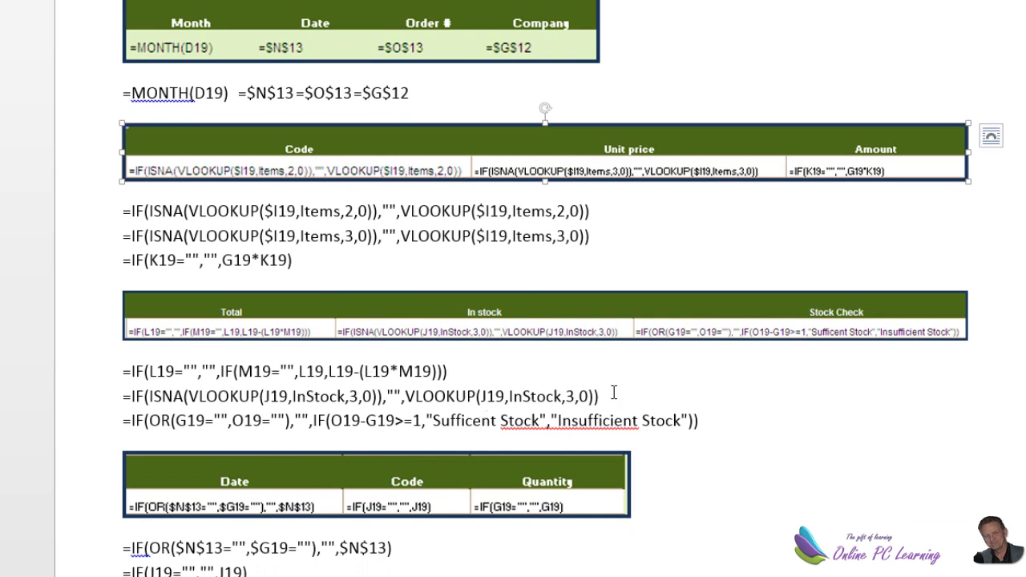
scroll(445, 393, "down", 1)
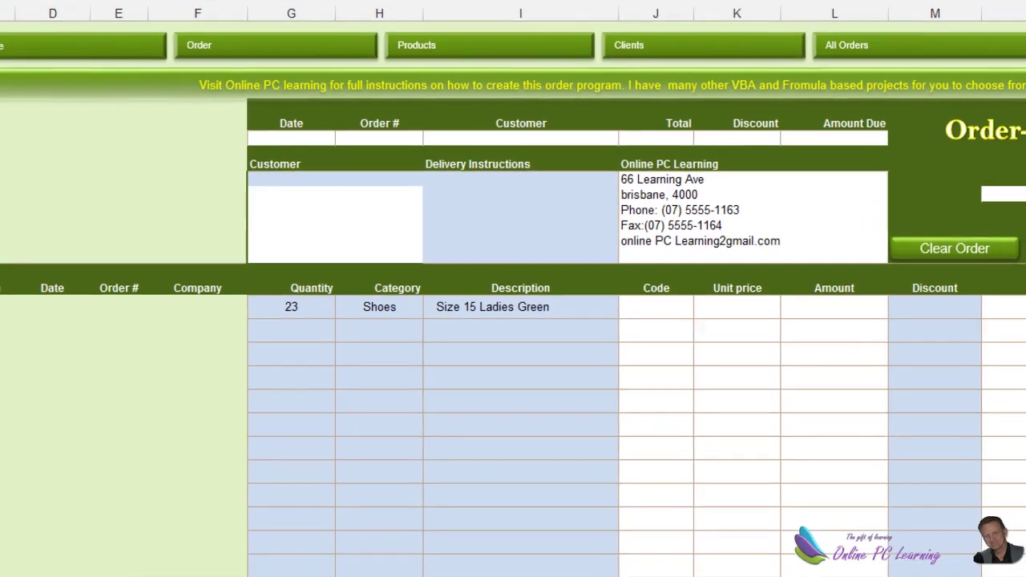
- Return to the order sheet and mark the first line's formula cell groups: Month to Company, Code to Amount, Total to Stock Check, Date to Quantity
left_click_drag(4, 304, 222, 306)
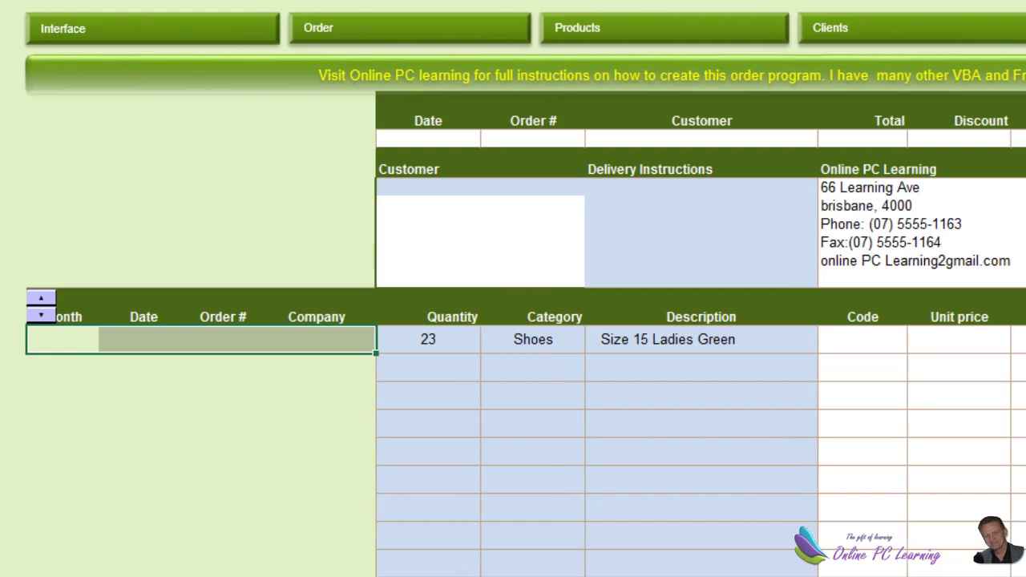
scroll(512, 401, "right", 5)
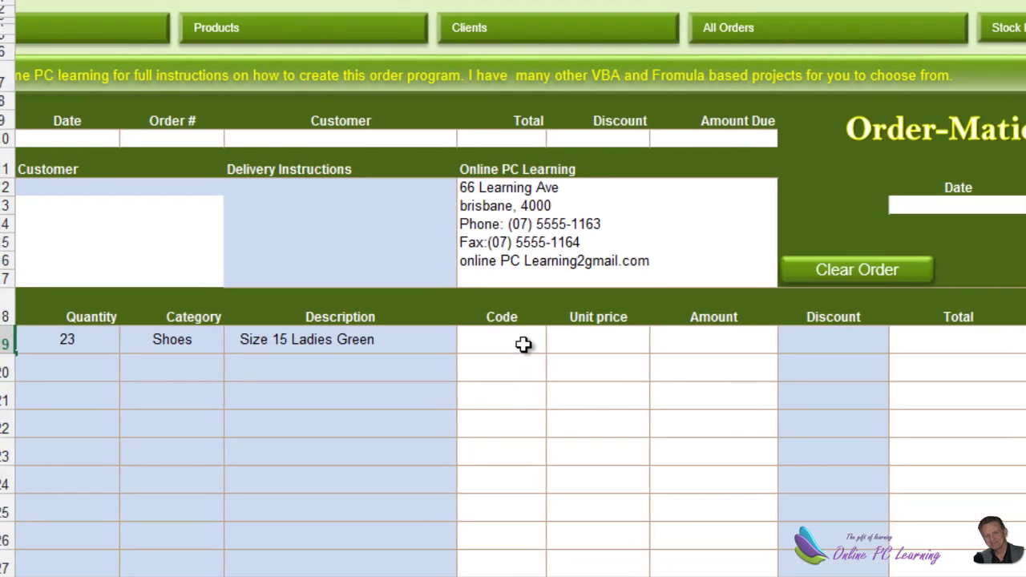
left_click_drag(523, 343, 981, 335)
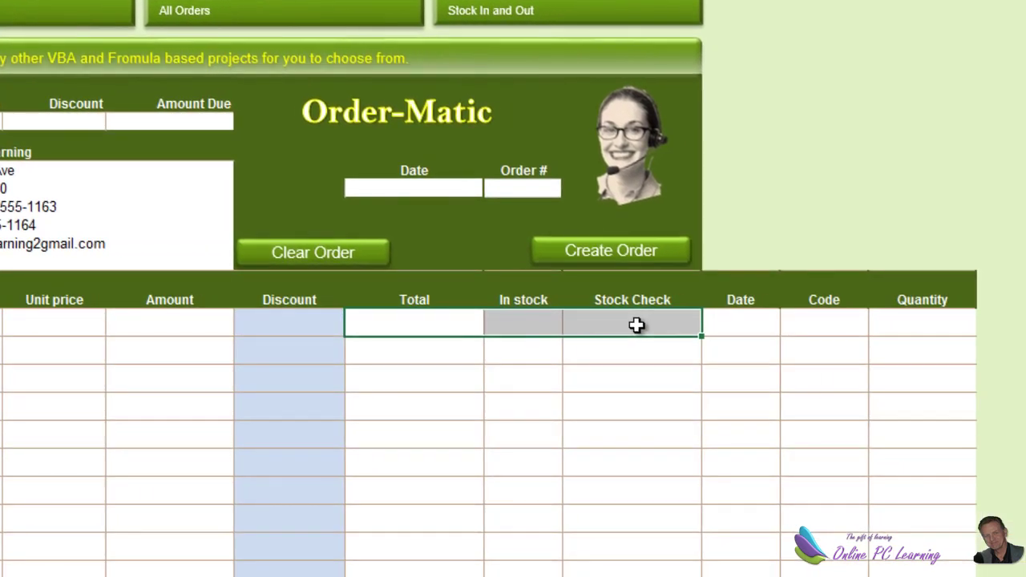
left_click_drag(767, 326, 908, 329)
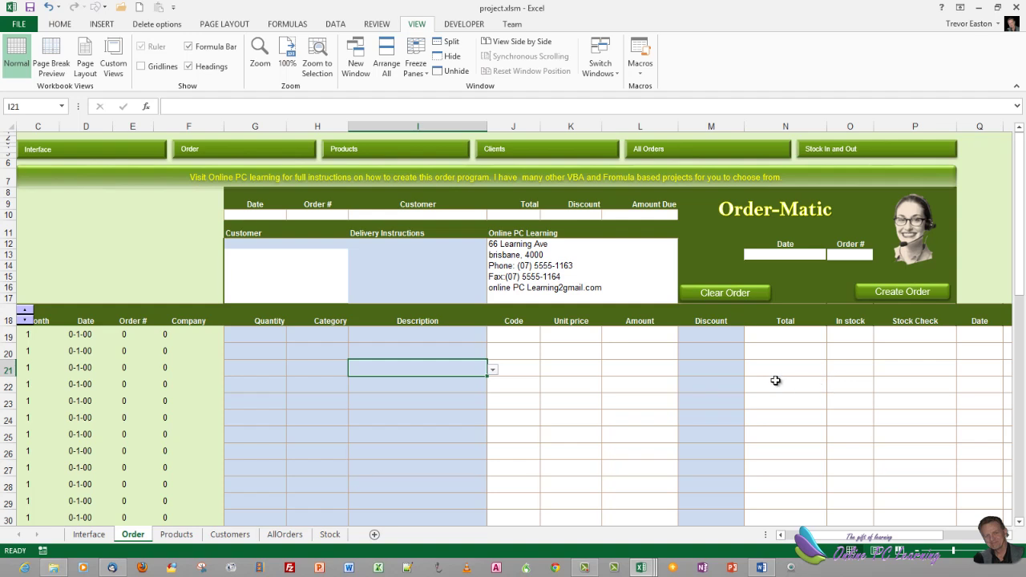
- Copy the first order line's cells C19:S19, from Month to the last Quantity column
left_click_drag(29, 335, 665, 333)
left_click_drag(907, 328, 828, 334)
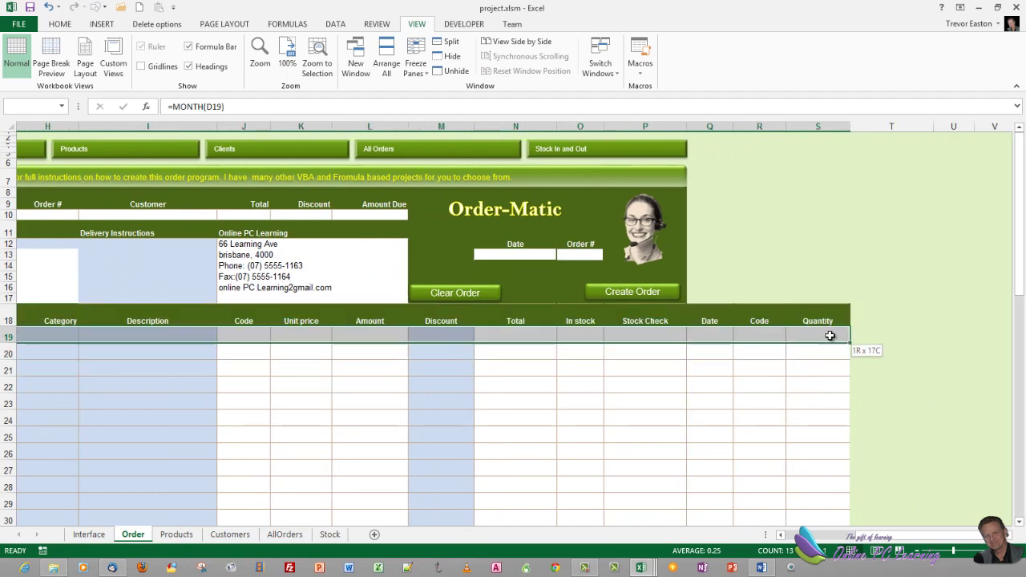
right_click(829, 337)
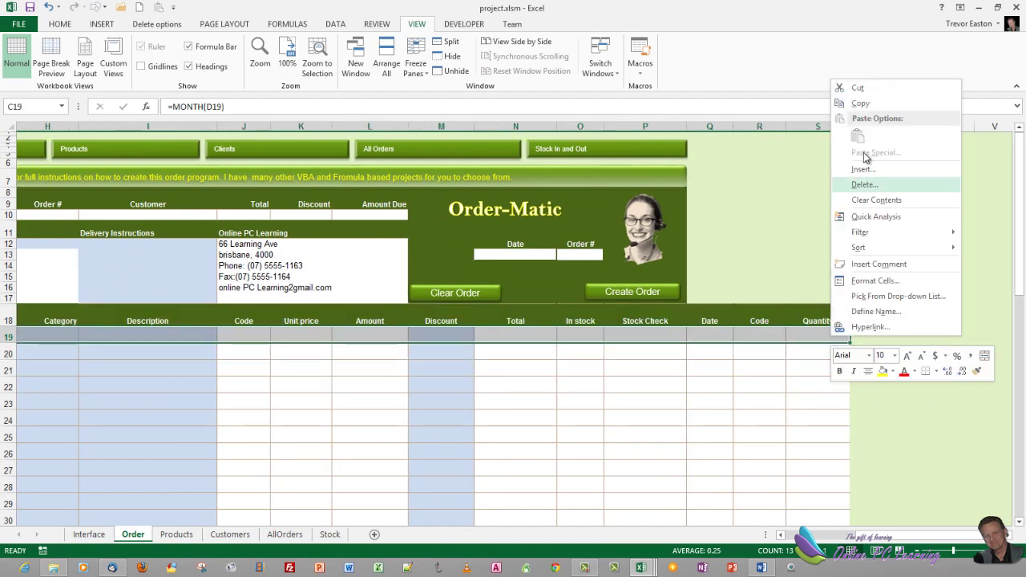
left_click(861, 102)
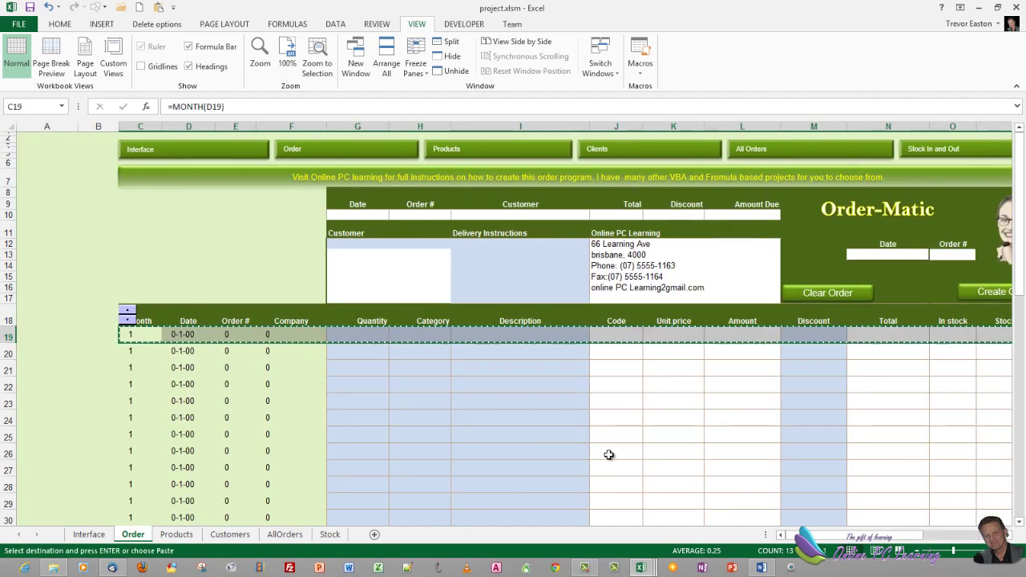
- Select the order lines in rows 20 to 49 as the paste target, open the paste options, and cancel the copy
left_click_drag(158, 351, 1002, 451)
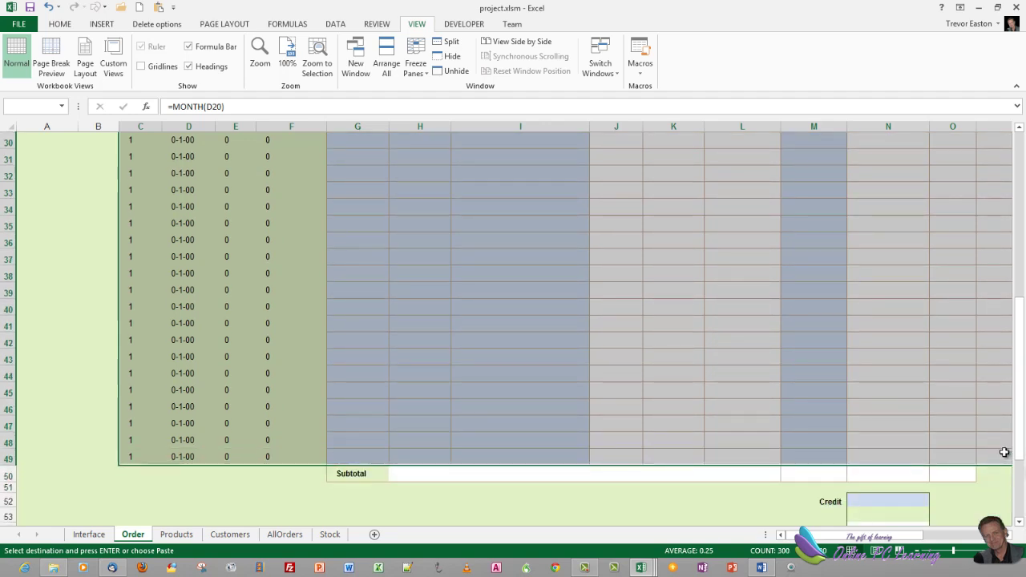
right_click(851, 417)
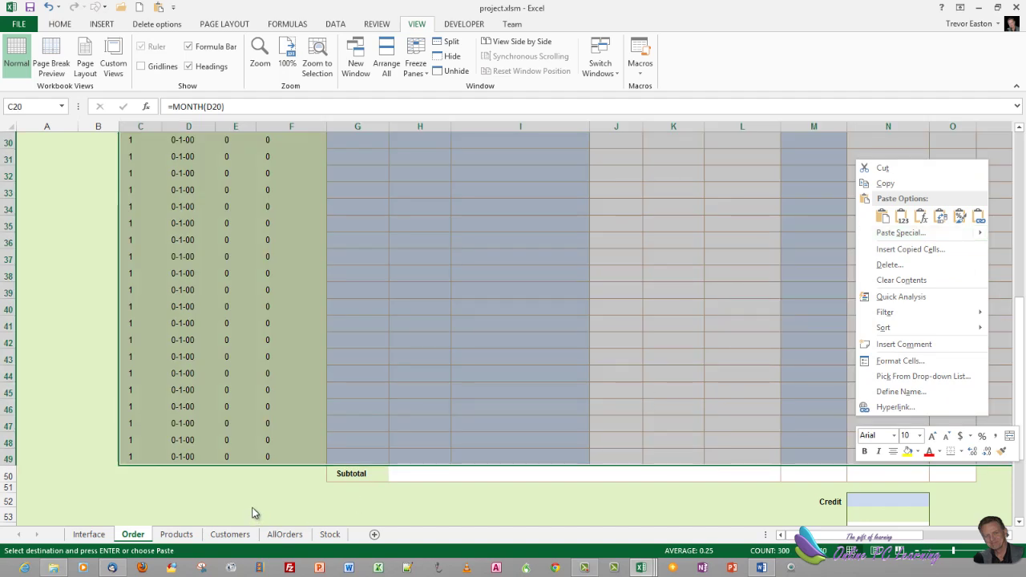
key("Escape")
left_click(246, 502)
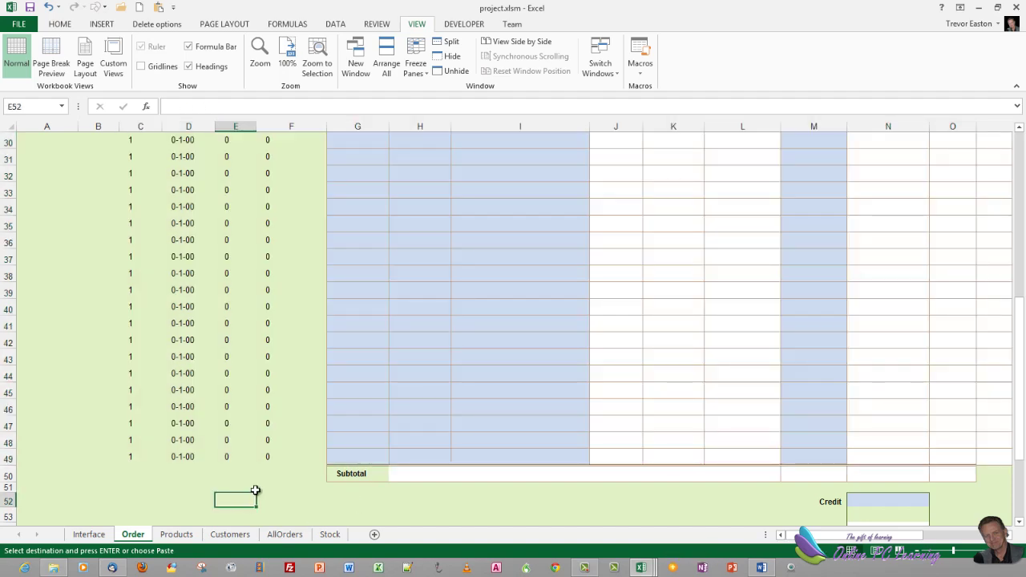
scroll(254, 485, "up", 8)
scroll(255, 477, "down", 1)
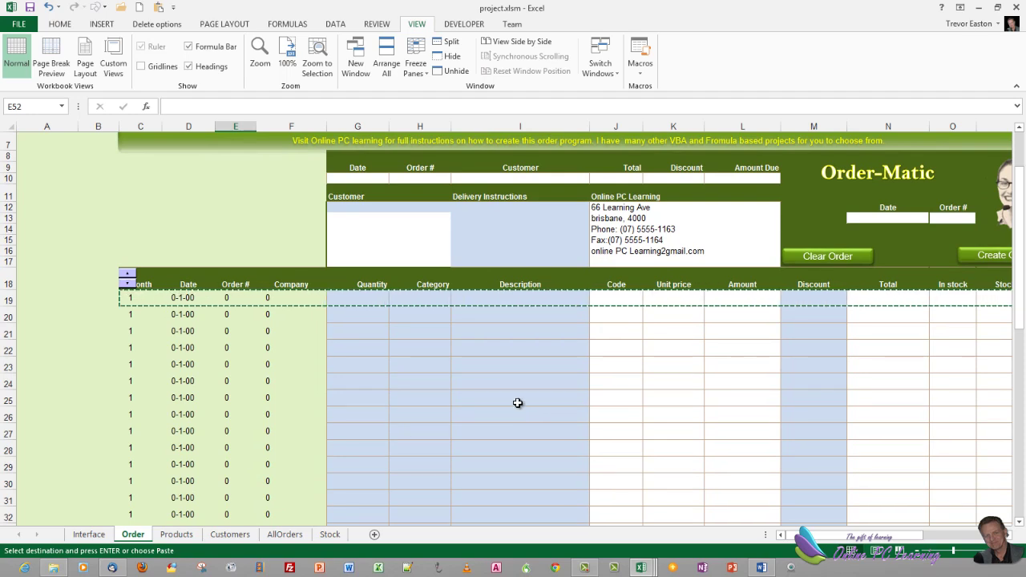
key("Escape")
- Display the formulas in the order sheet's cells, check them across the order-line columns, and switch back to showing values
scroll(505, 392, "down", 9)
scroll(460, 382, "up", 10)
scroll(455, 378, "up", 1)
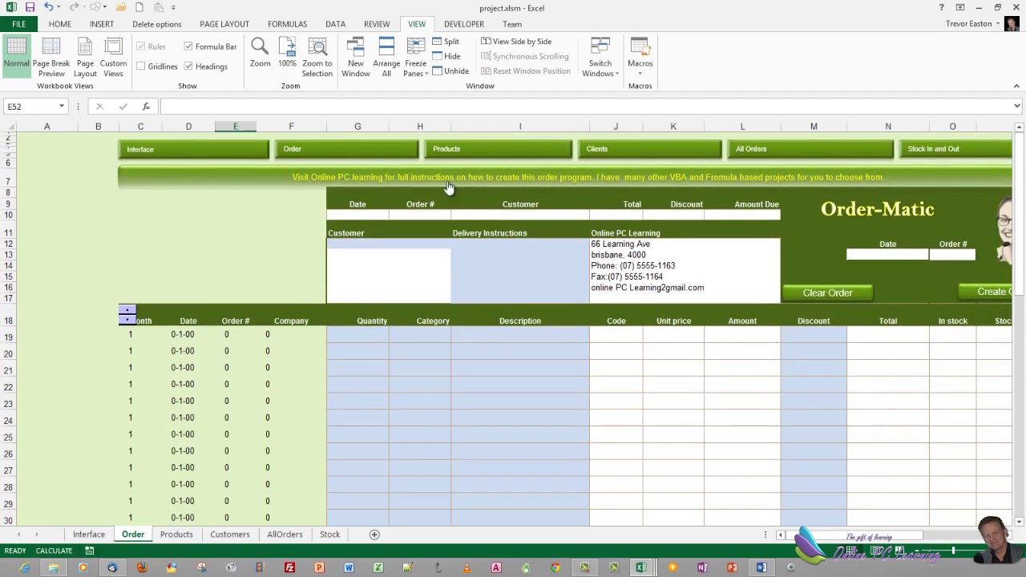
left_click(276, 24)
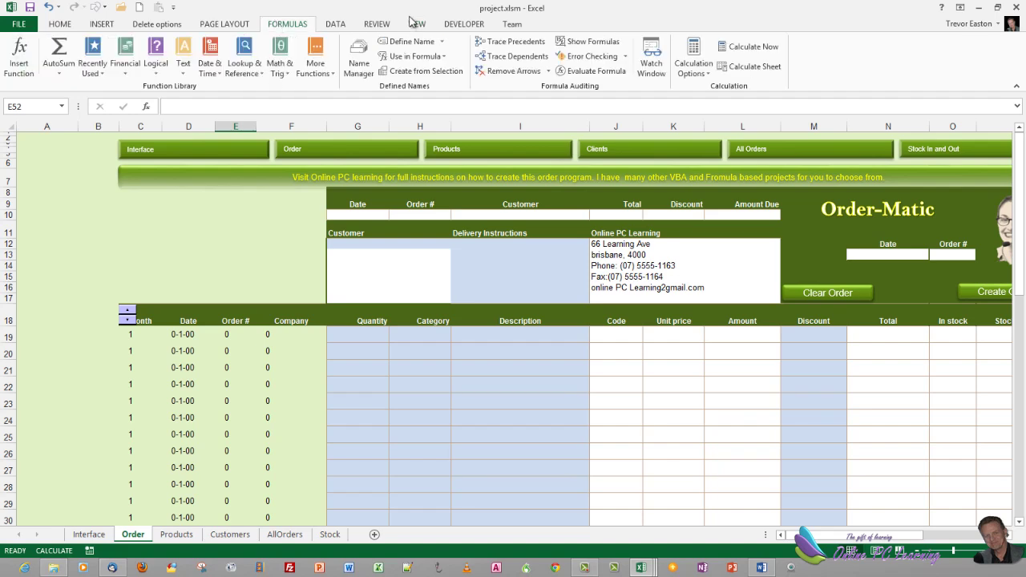
left_click(593, 42)
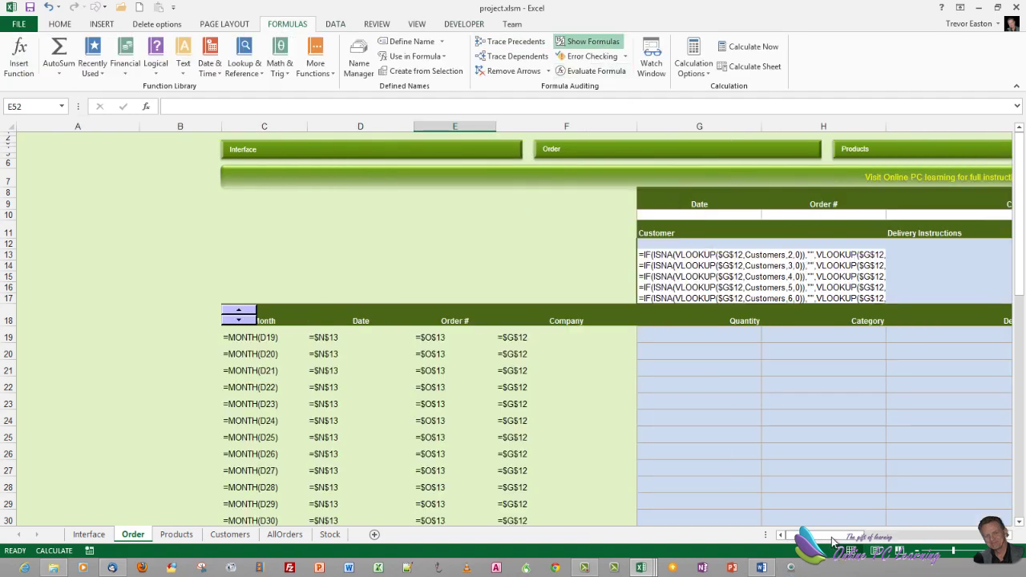
left_click_drag(834, 542, 687, 535)
left_click(590, 42)
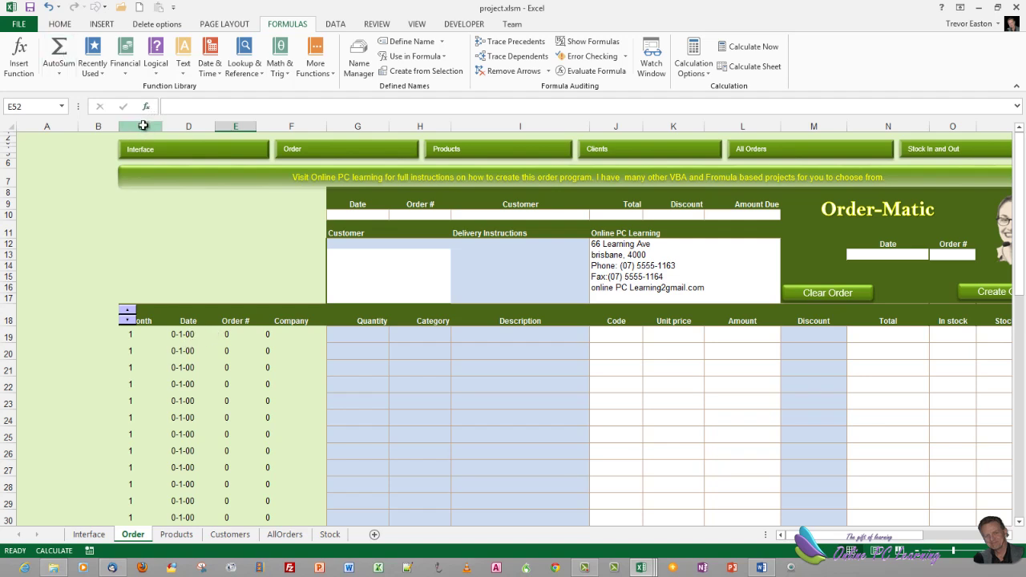
- Hide columns C to F and columns Q to S on the order sheet
left_click_drag(143, 126, 290, 118)
right_click(294, 130)
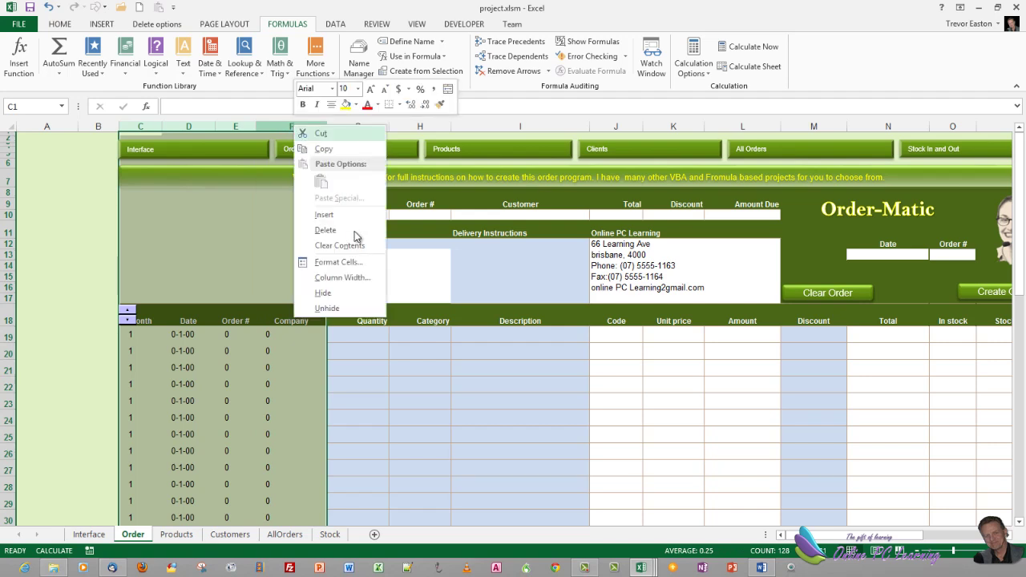
left_click(364, 293)
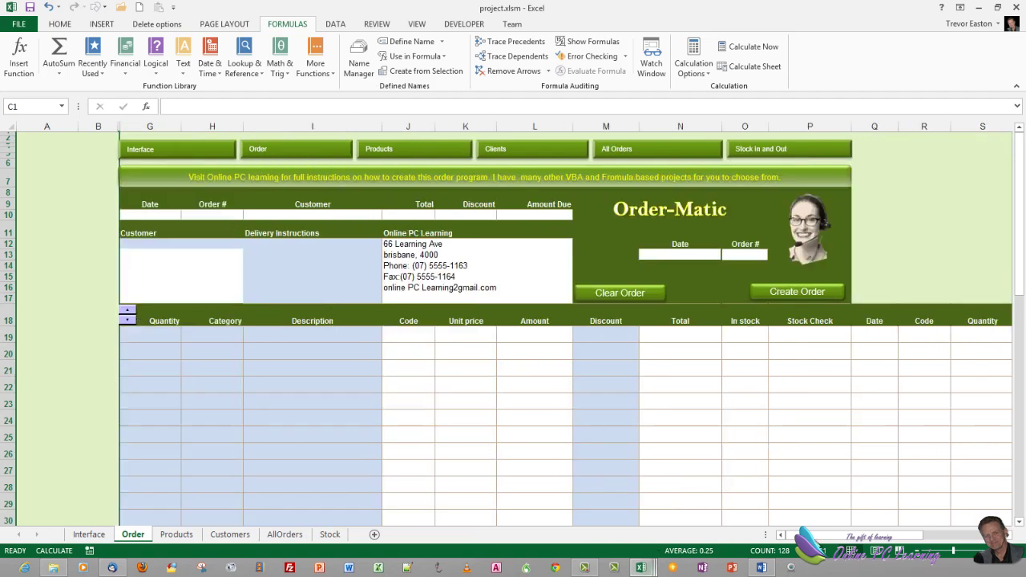
left_click_drag(821, 541, 755, 240)
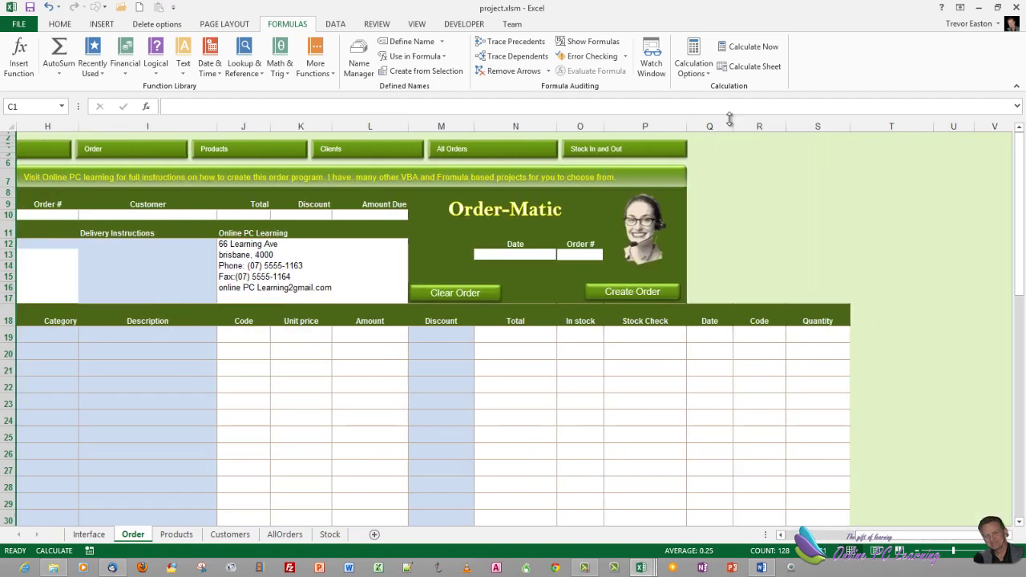
left_click_drag(721, 126, 817, 120)
right_click(818, 130)
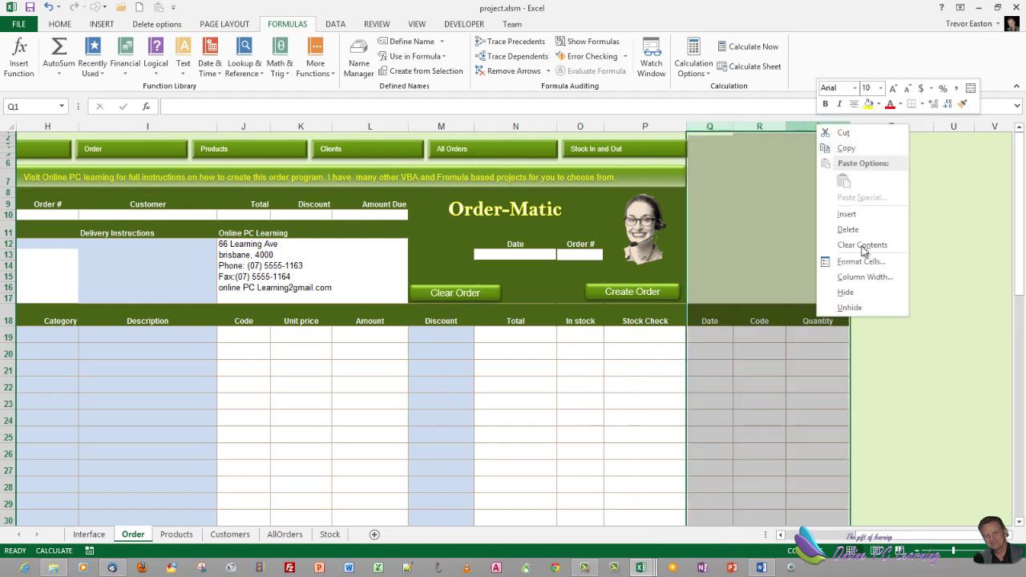
left_click(864, 293)
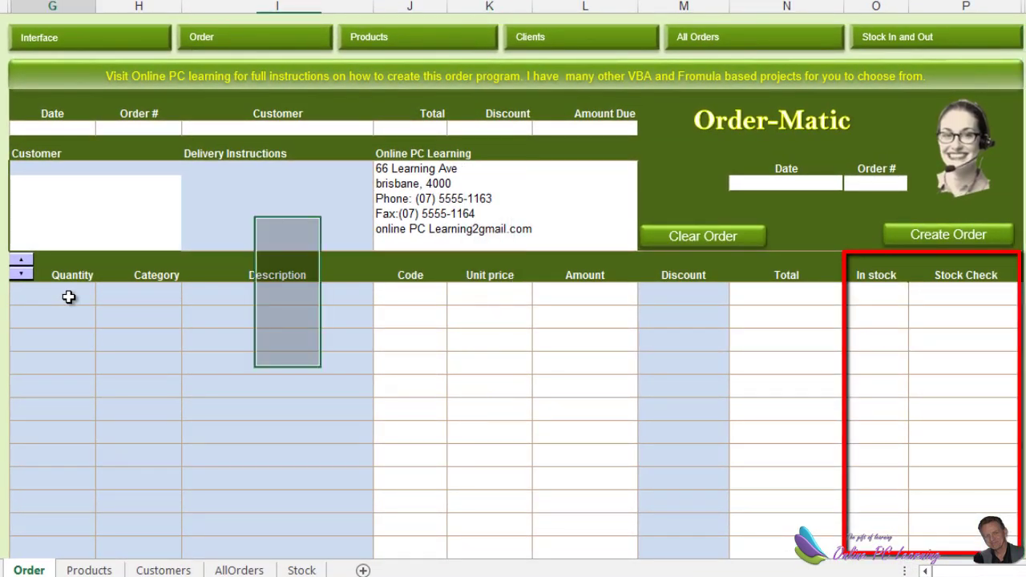
- Fill the first order line with quantity 12, category Shoes and description Size 15 Ladies Yellow, and check its Stock Check cell
left_click(69, 297)
type("12")
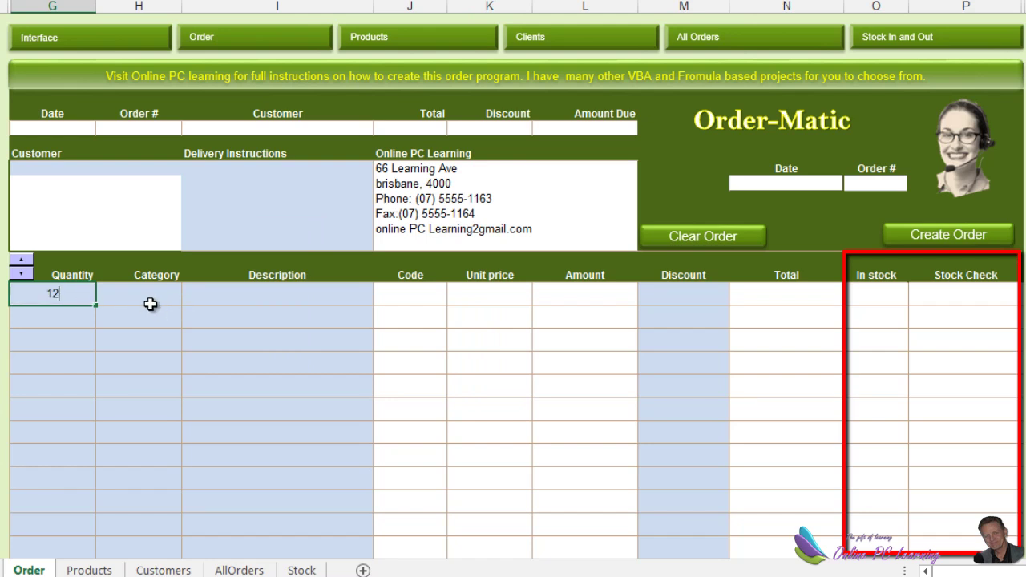
key("Tab")
left_click(190, 298)
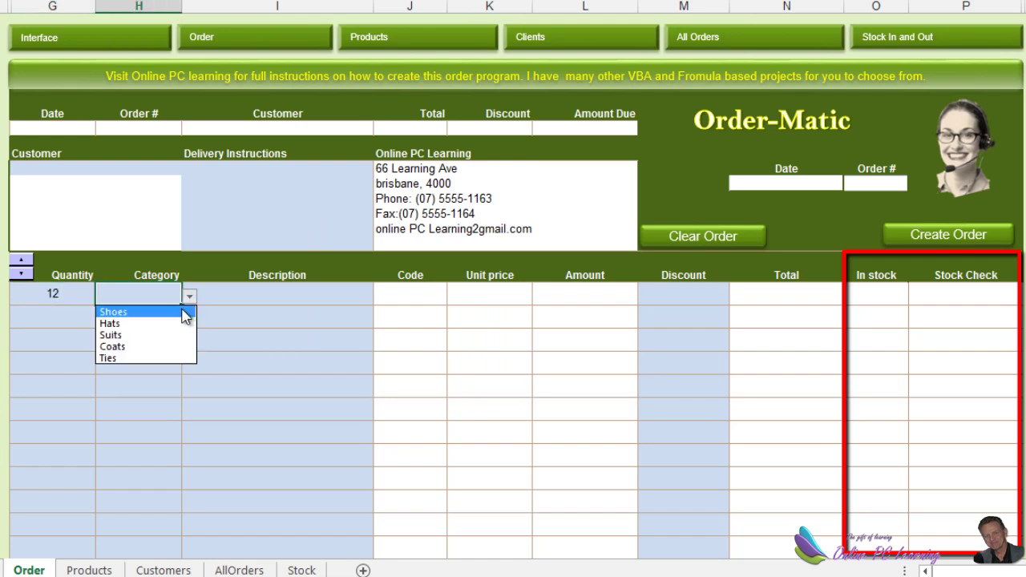
left_click(182, 311)
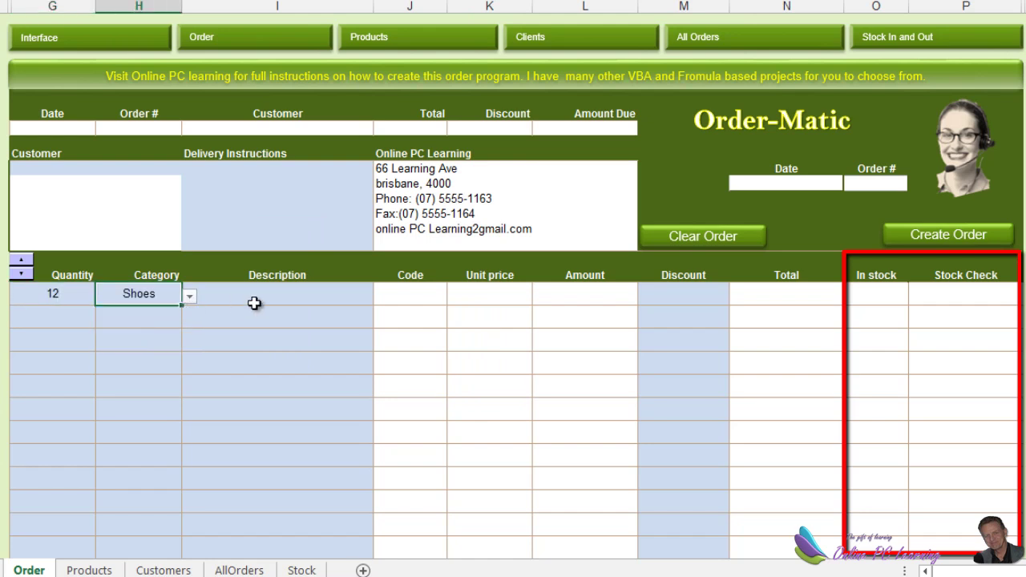
left_click(321, 296)
left_click(383, 300)
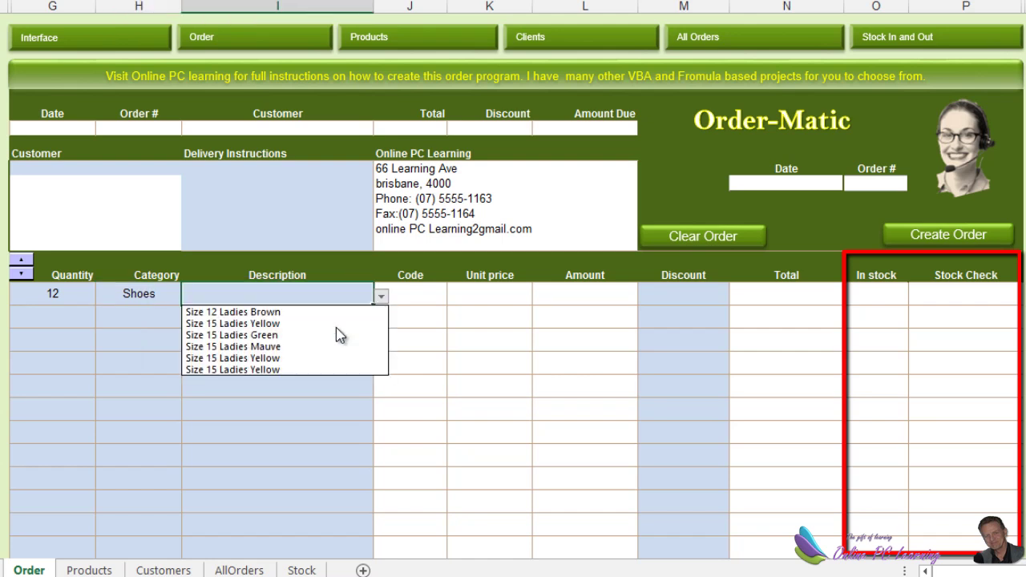
left_click(338, 328)
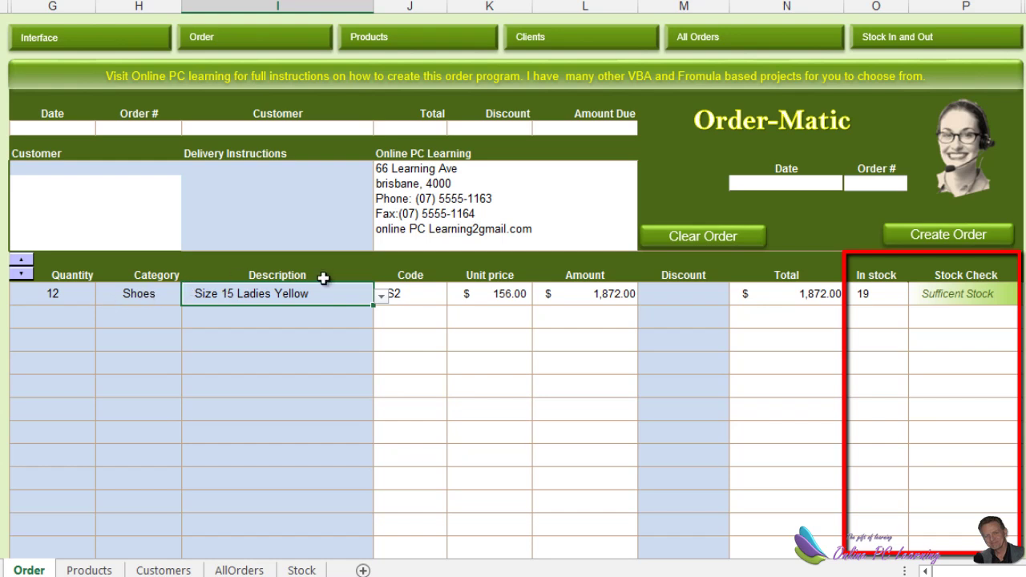
left_click(990, 294)
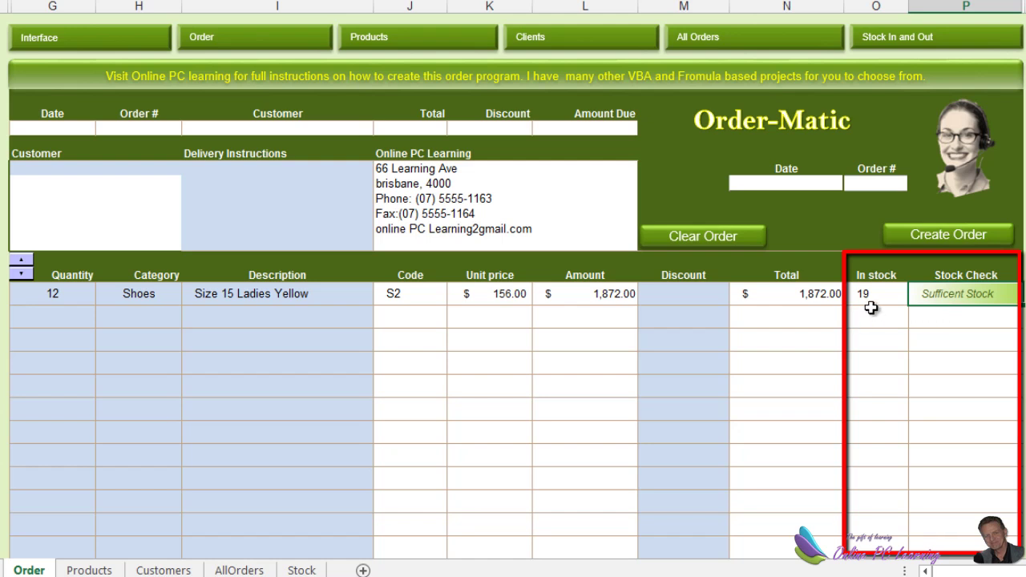
left_click(785, 314)
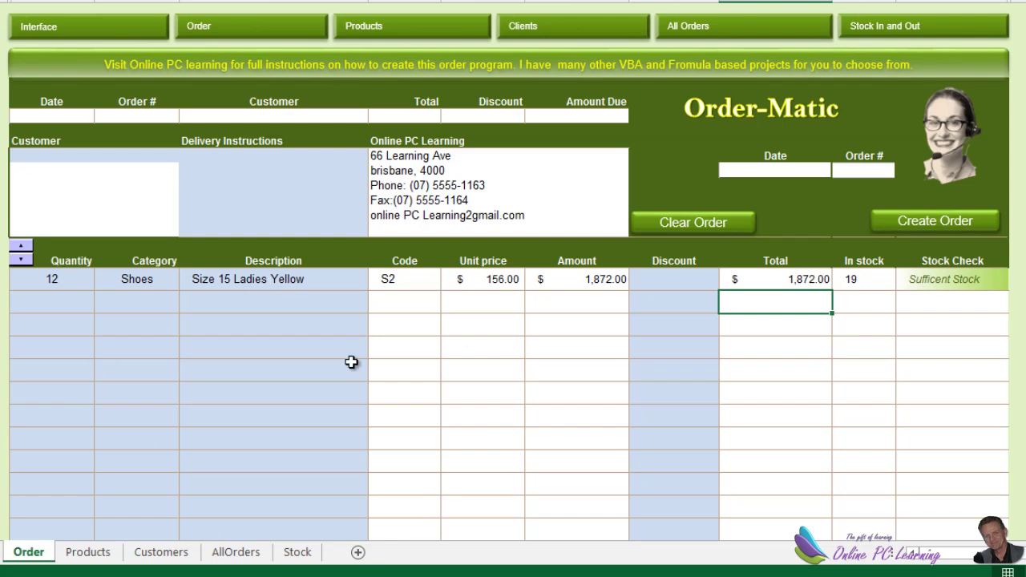
- Add list data validation to the first order line's Discount cell with the source .1,.2,.3,.4,.5,.6,.7,.8,.9
left_click(658, 280)
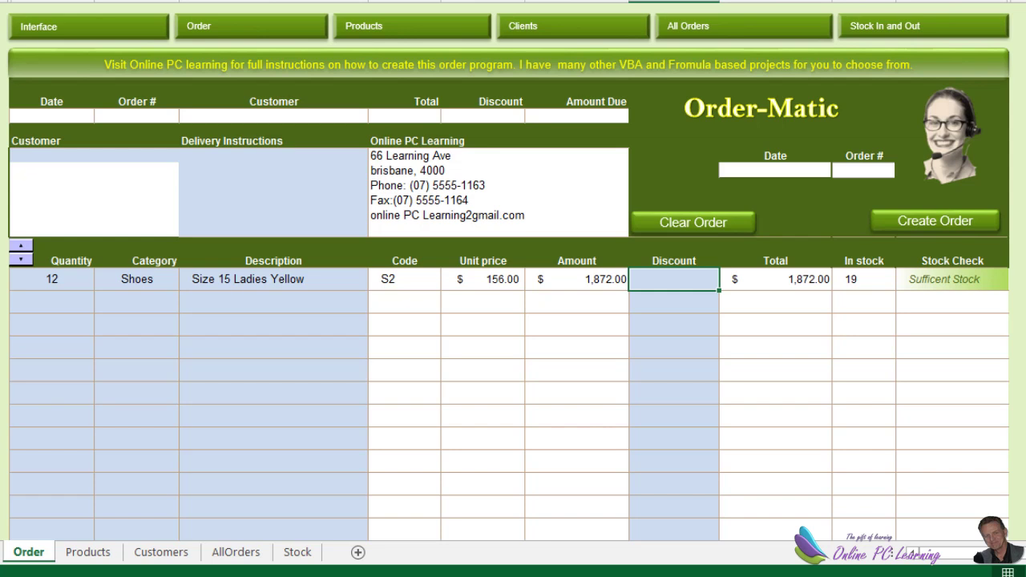
key("alt+a")
key("v")
key("v")
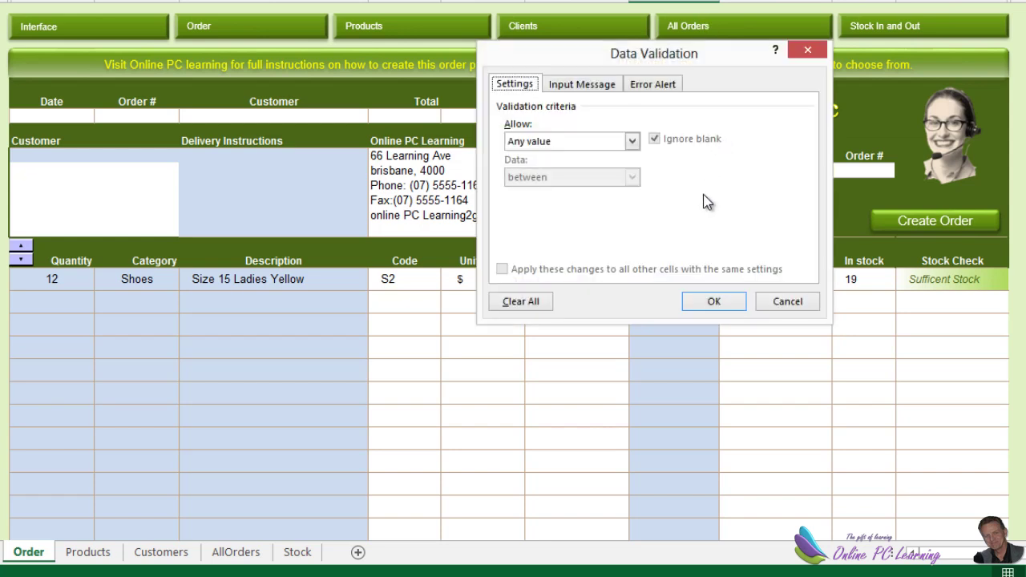
left_click(632, 142)
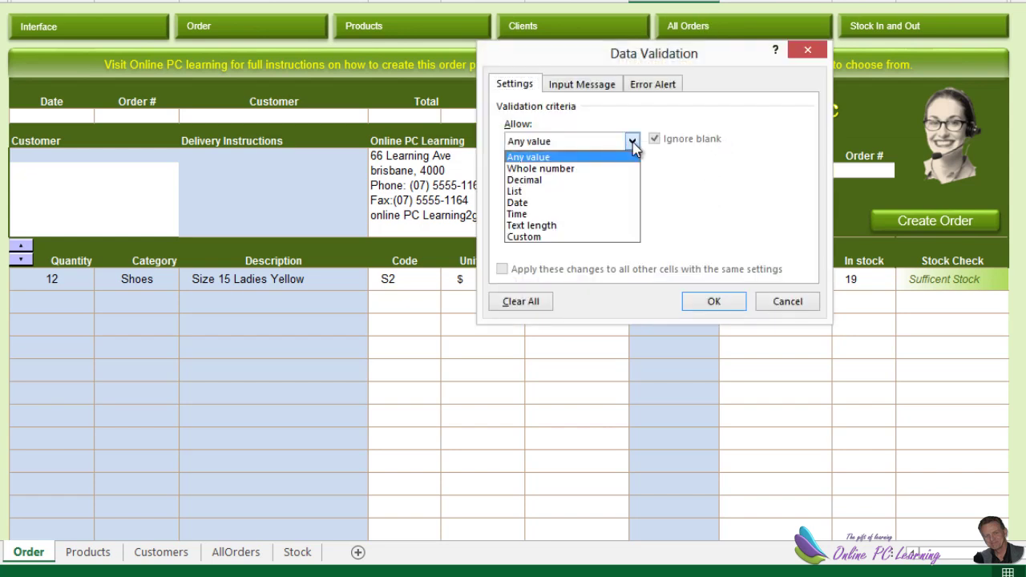
left_click(601, 191)
left_click(565, 208)
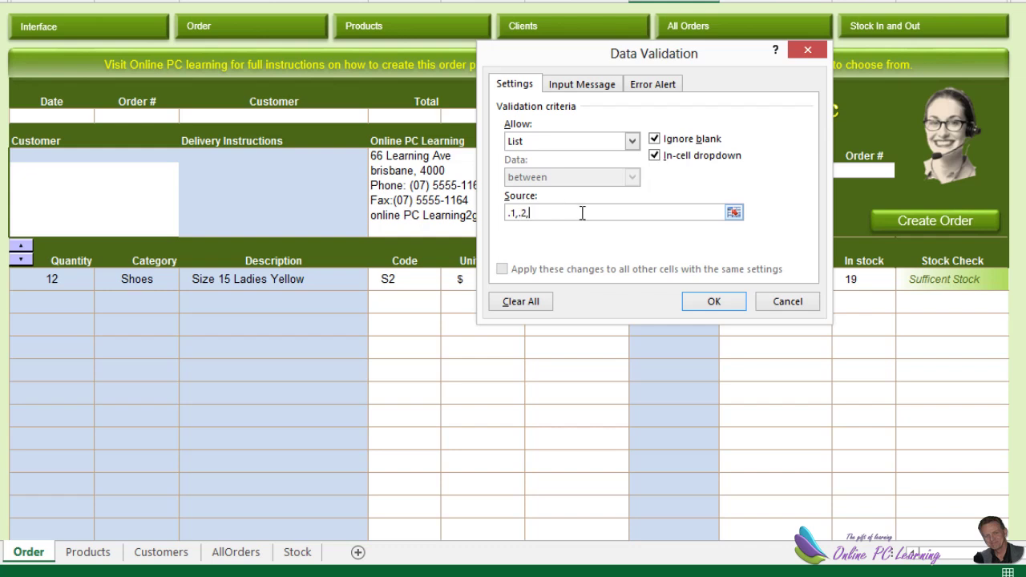
type(".3,.4,.5,.6,.7,.8,.9")
left_click(713, 301)
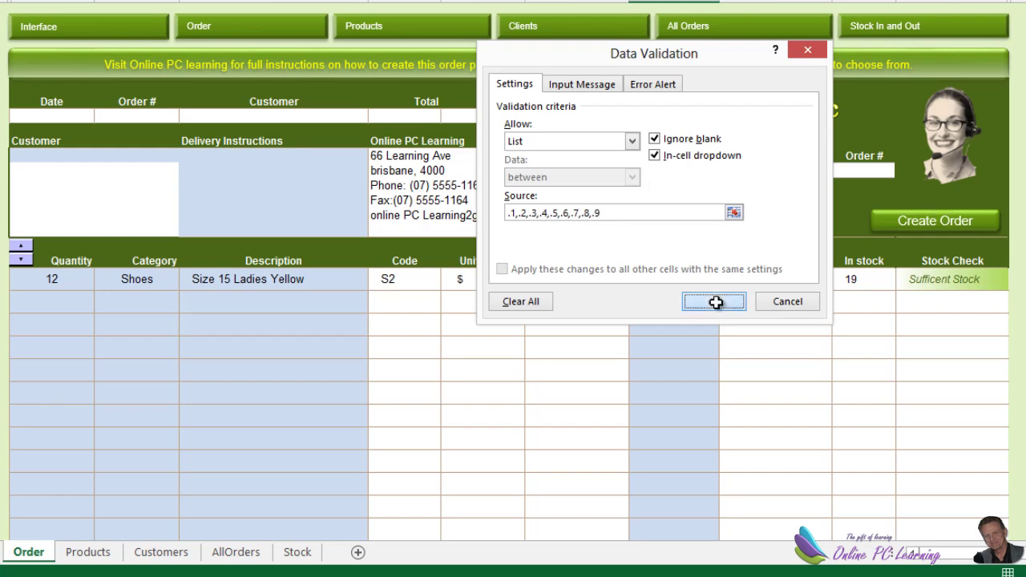
- Choose a 10% discount for the first order line from the cell's dropdown
left_click(725, 282)
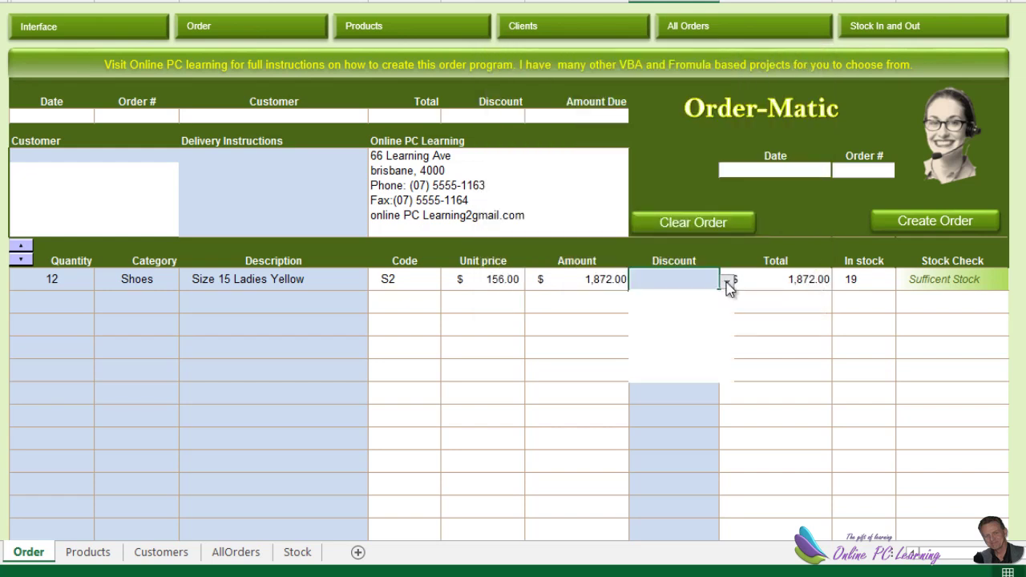
left_click(699, 299)
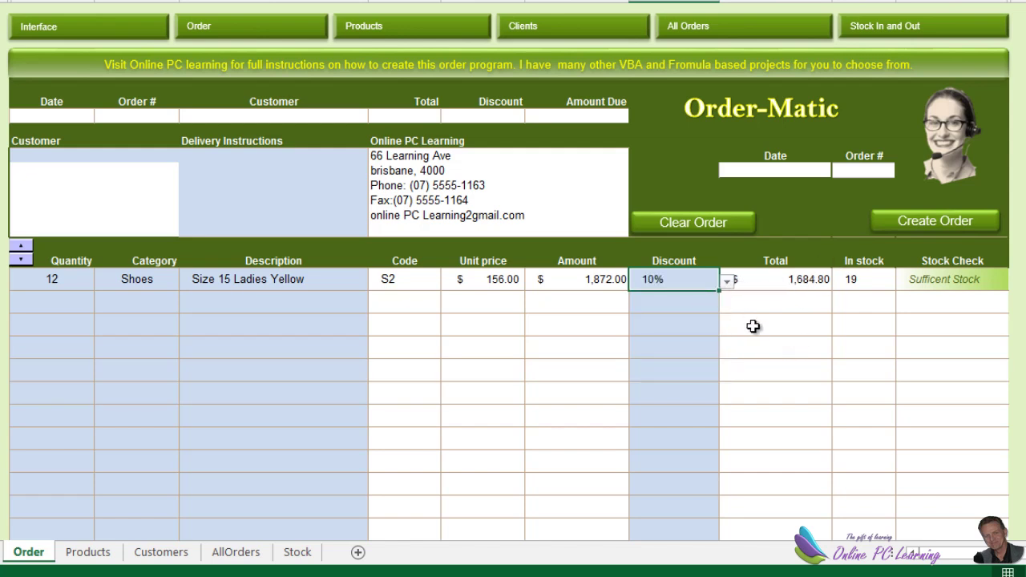
left_click(752, 326)
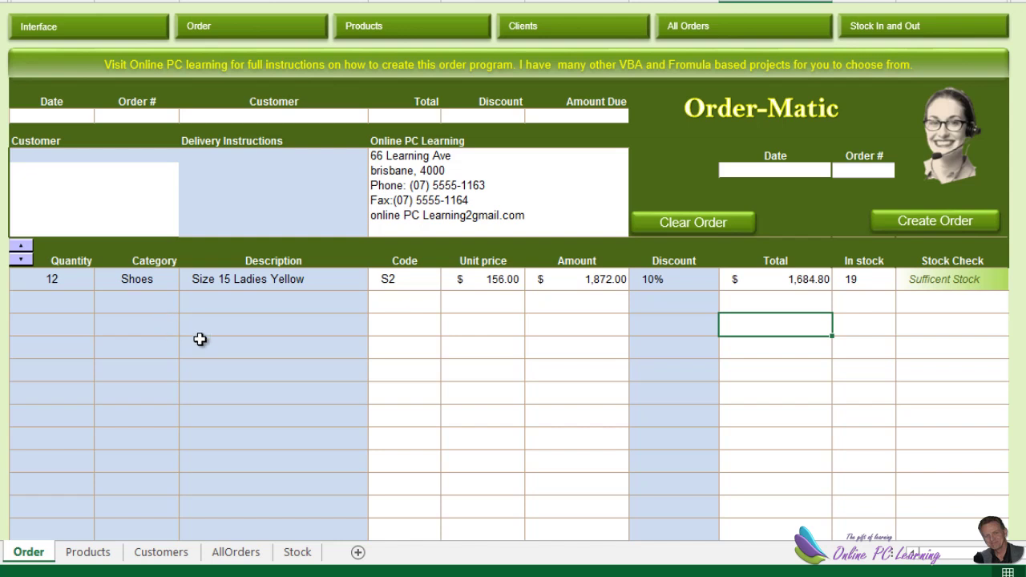
- Choose Bensons as the order's customer from the Customer dropdown
left_click(122, 155)
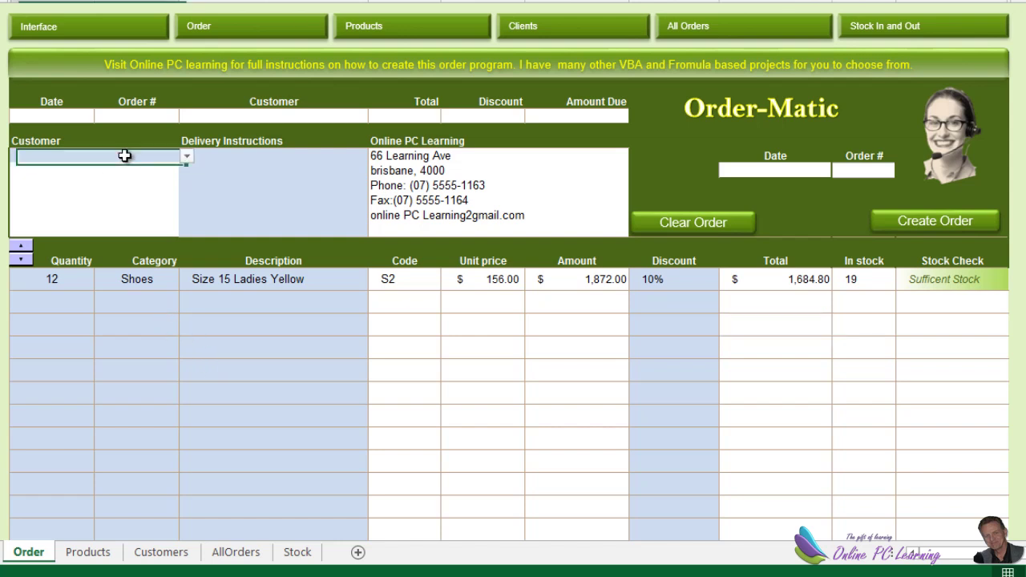
left_click(186, 157)
left_click(147, 171)
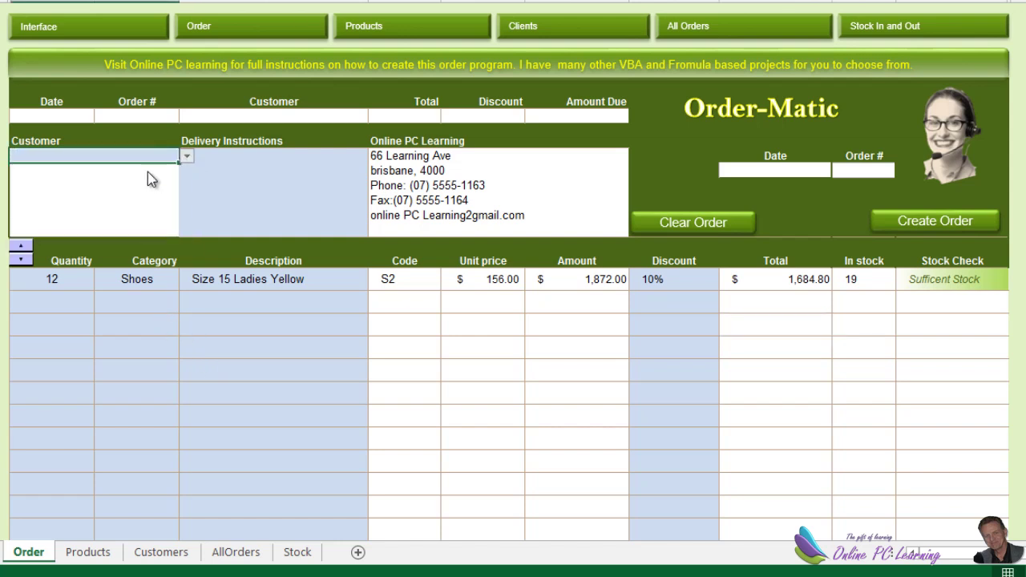
left_click(187, 157)
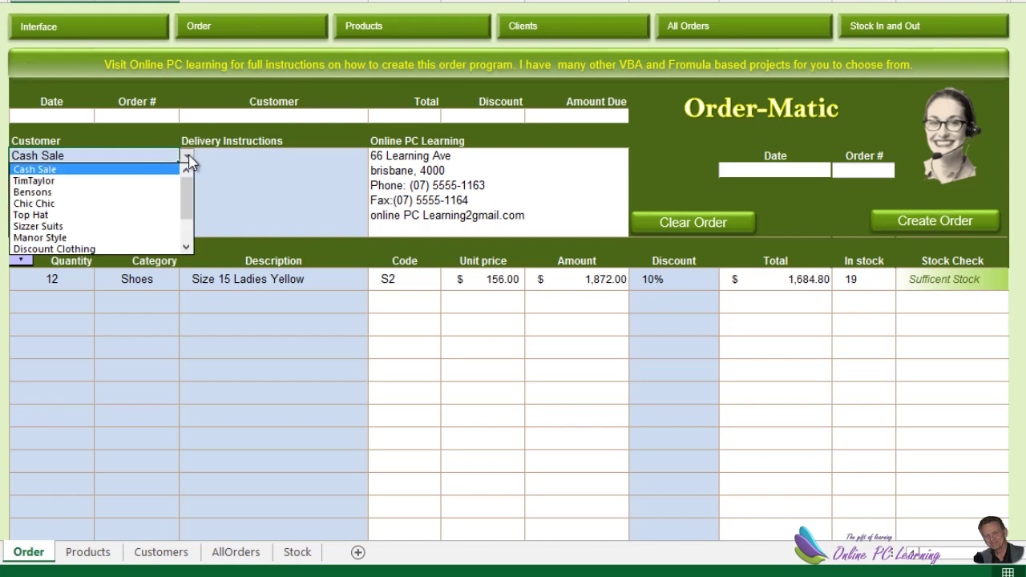
left_click(145, 195)
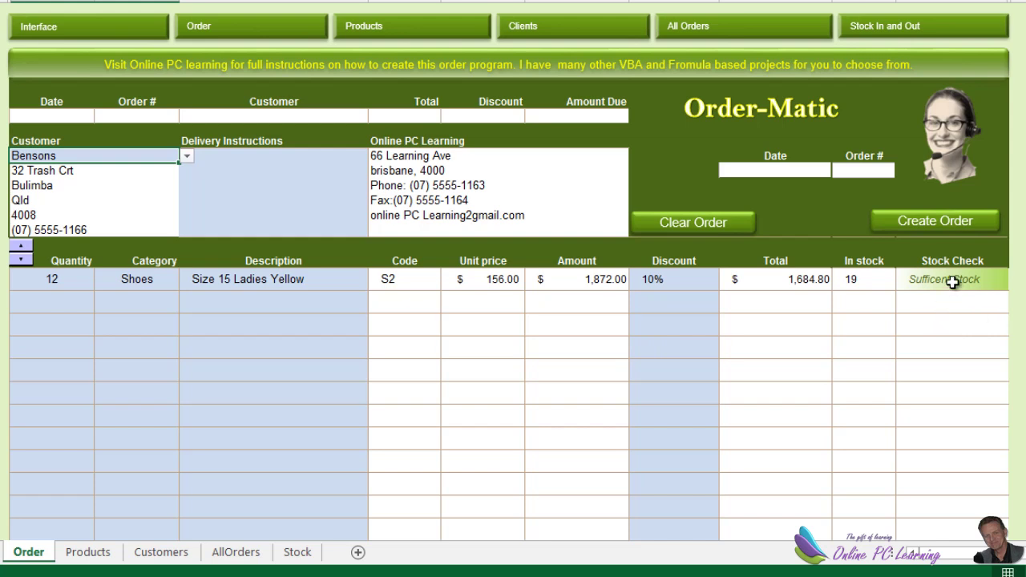
- Go to the Date and Order # cells below the Order-Matic title
left_click(779, 169)
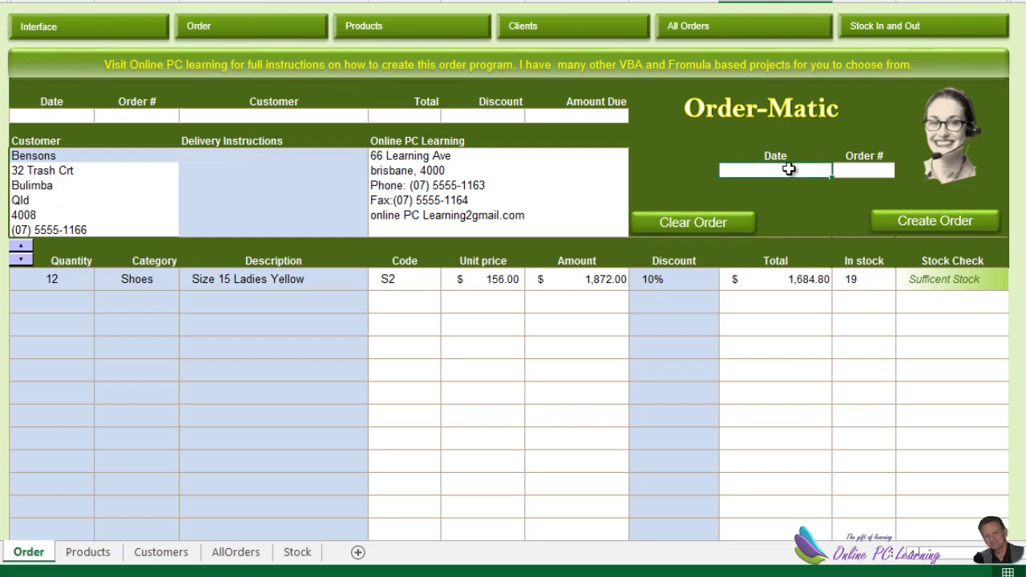
left_click(859, 170)
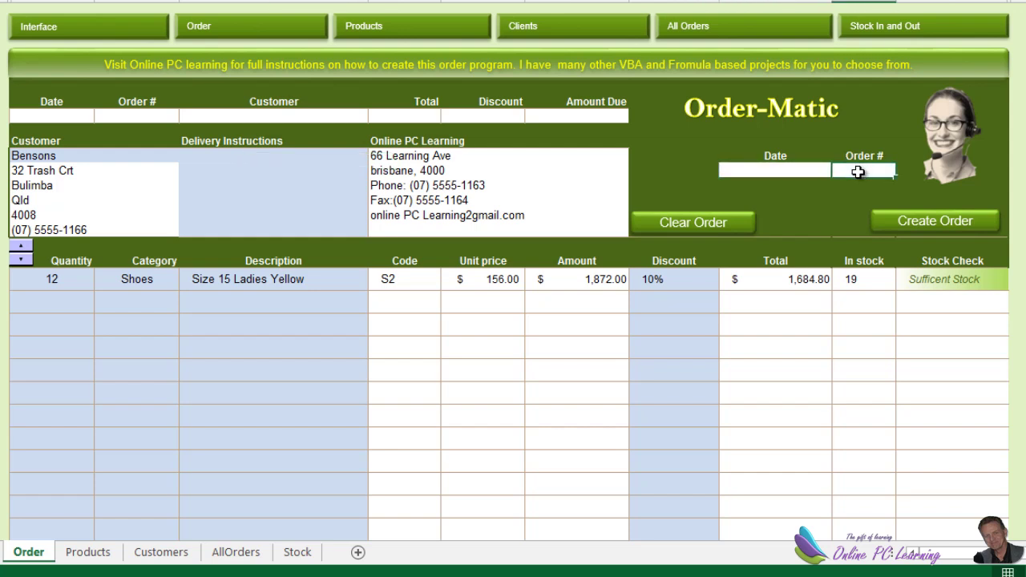